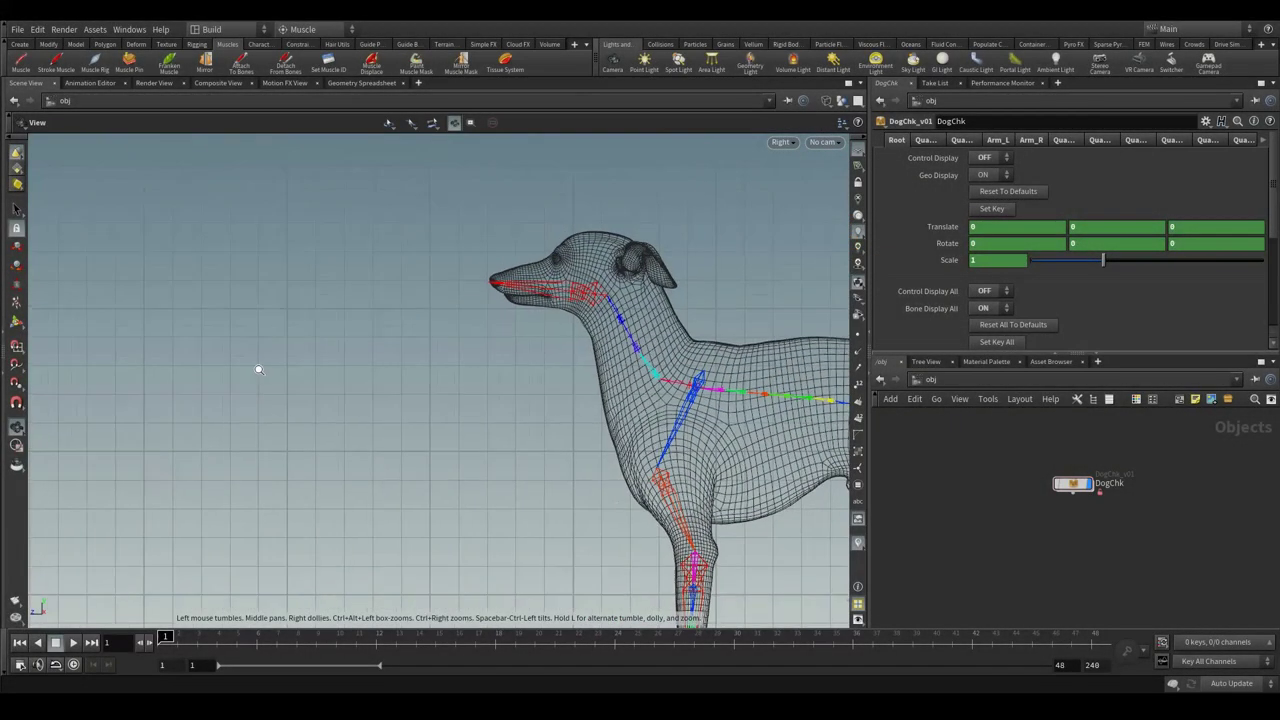
Start the Stroke Muscle tool with geo_skin inside the DogChk rig as the accepted skin object
middle_click_drag(354, 374, 248, 346)
scroll(290, 374, "down", 2)
scroll(391, 427, "up", 5)
middle_click_drag(398, 407, 301, 394)
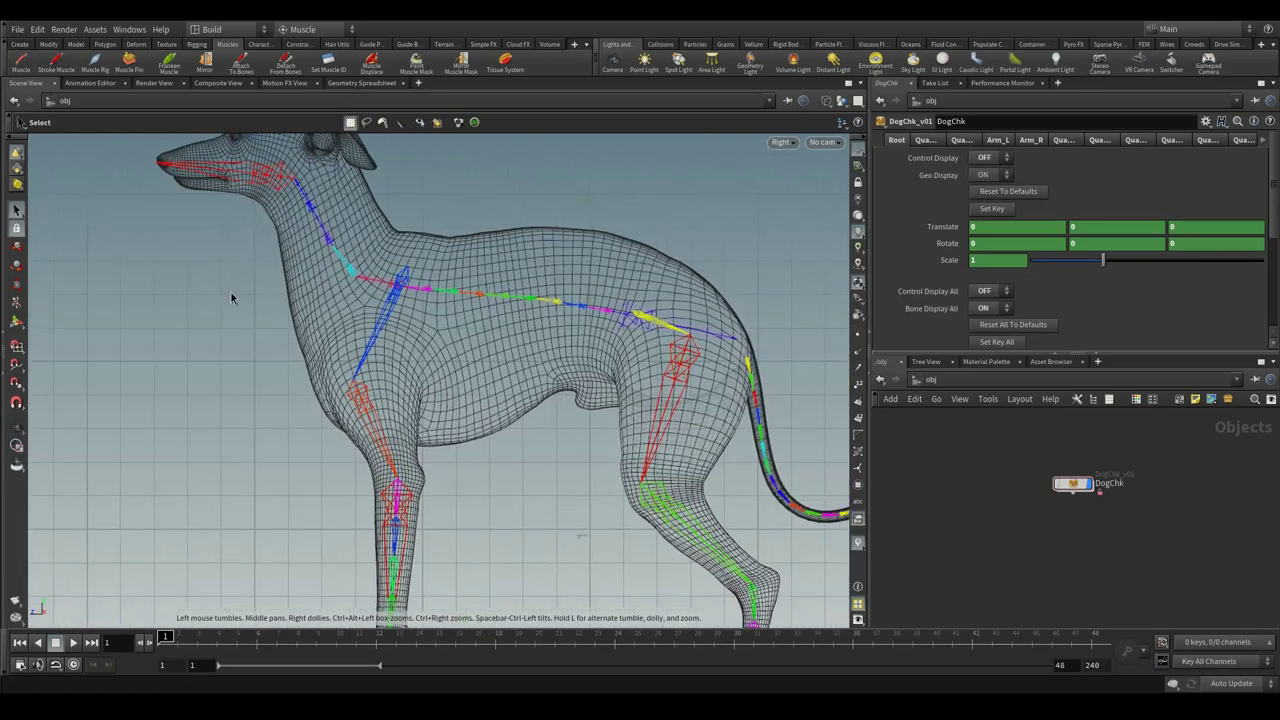
left_click(55, 66)
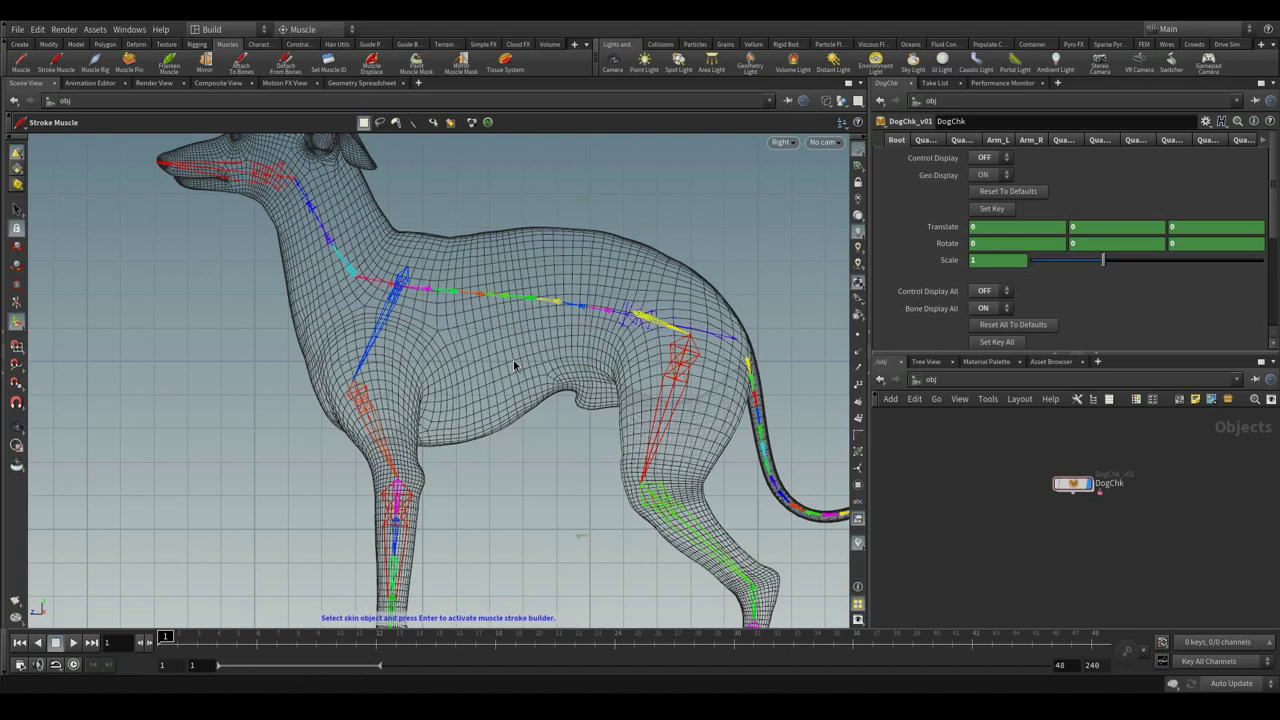
double_click(1088, 487)
left_click(1162, 533)
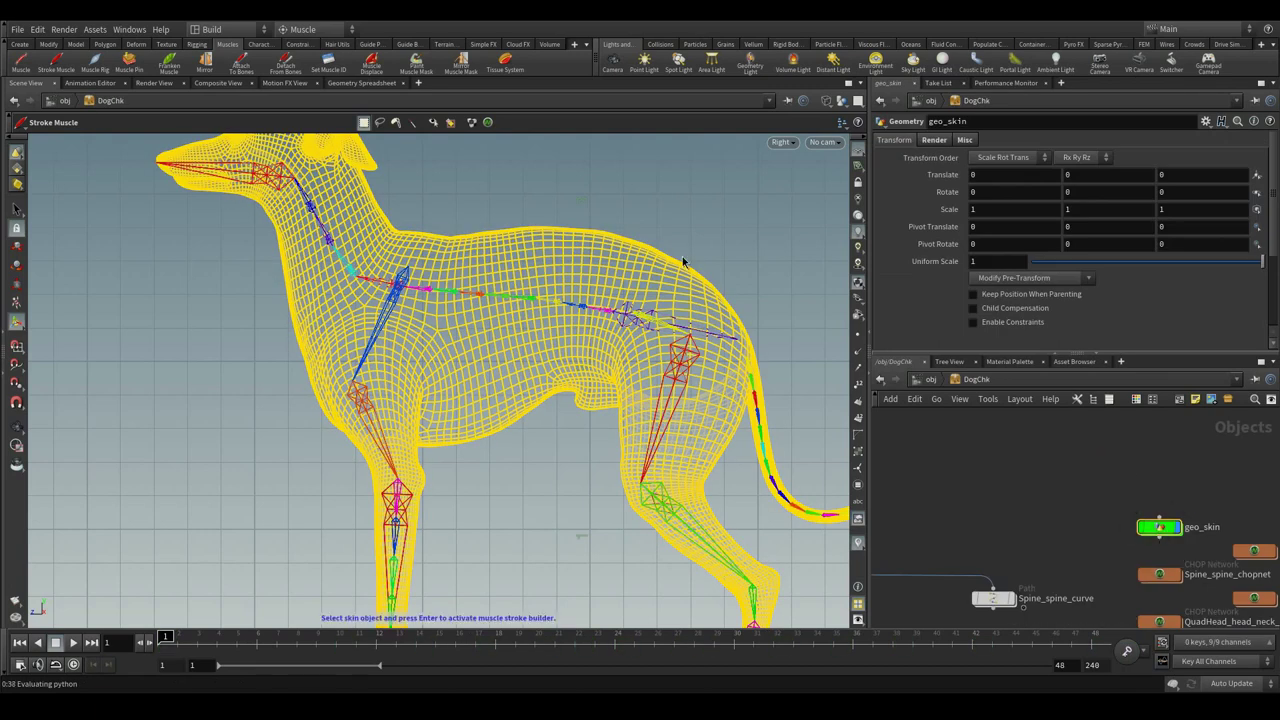
right_click(652, 204)
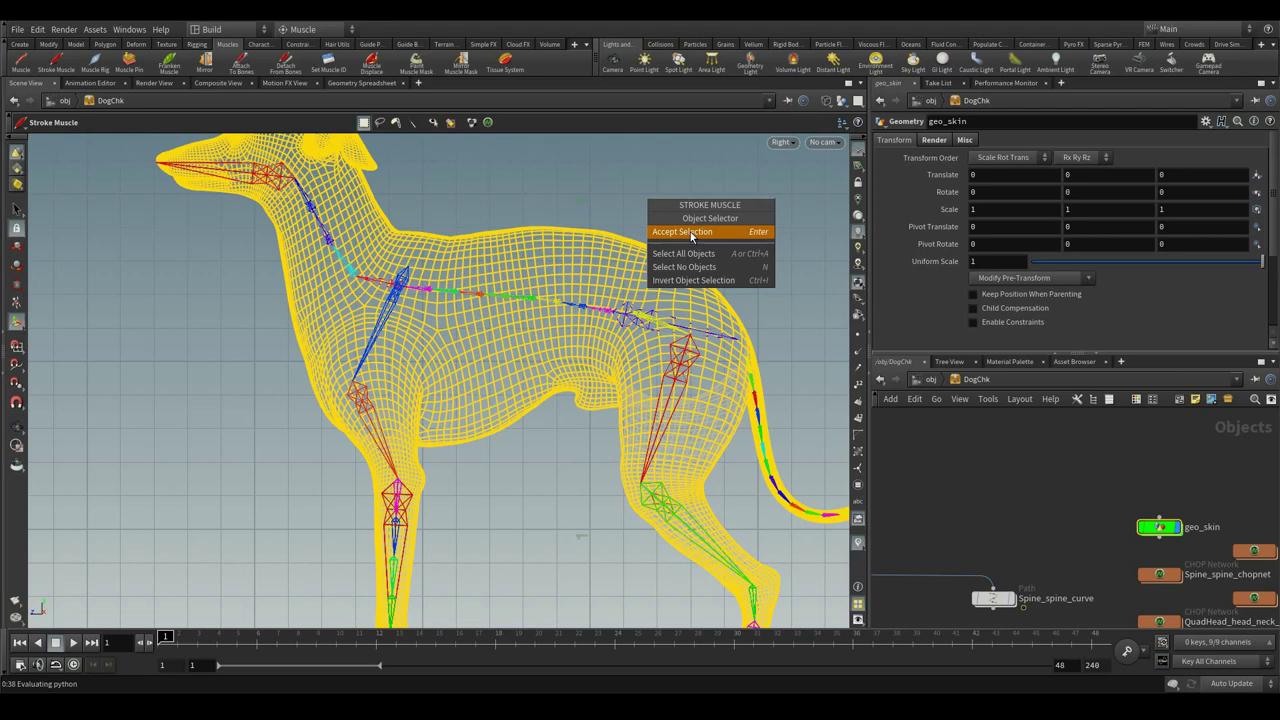
left_click(690, 232)
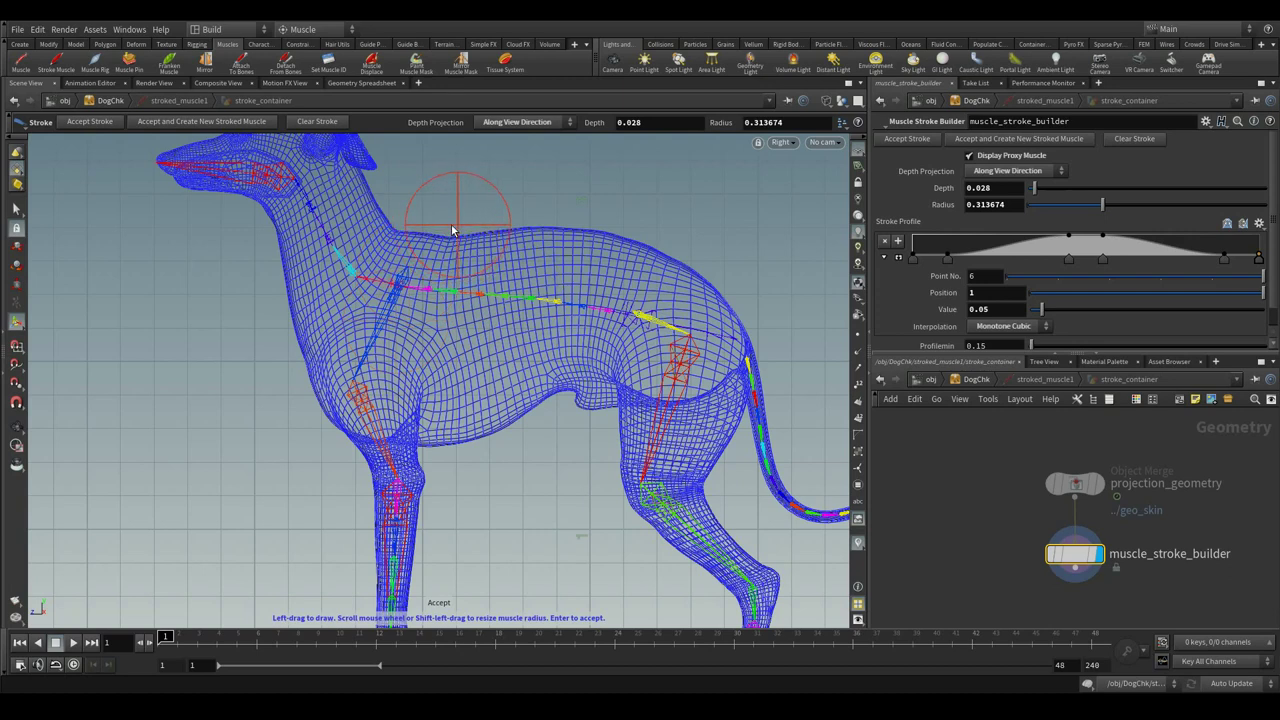
Draw a muscle stroke from the dog's shoulder to the elbow, projected along the view direction with a radius of about 0.096
left_click(523, 122)
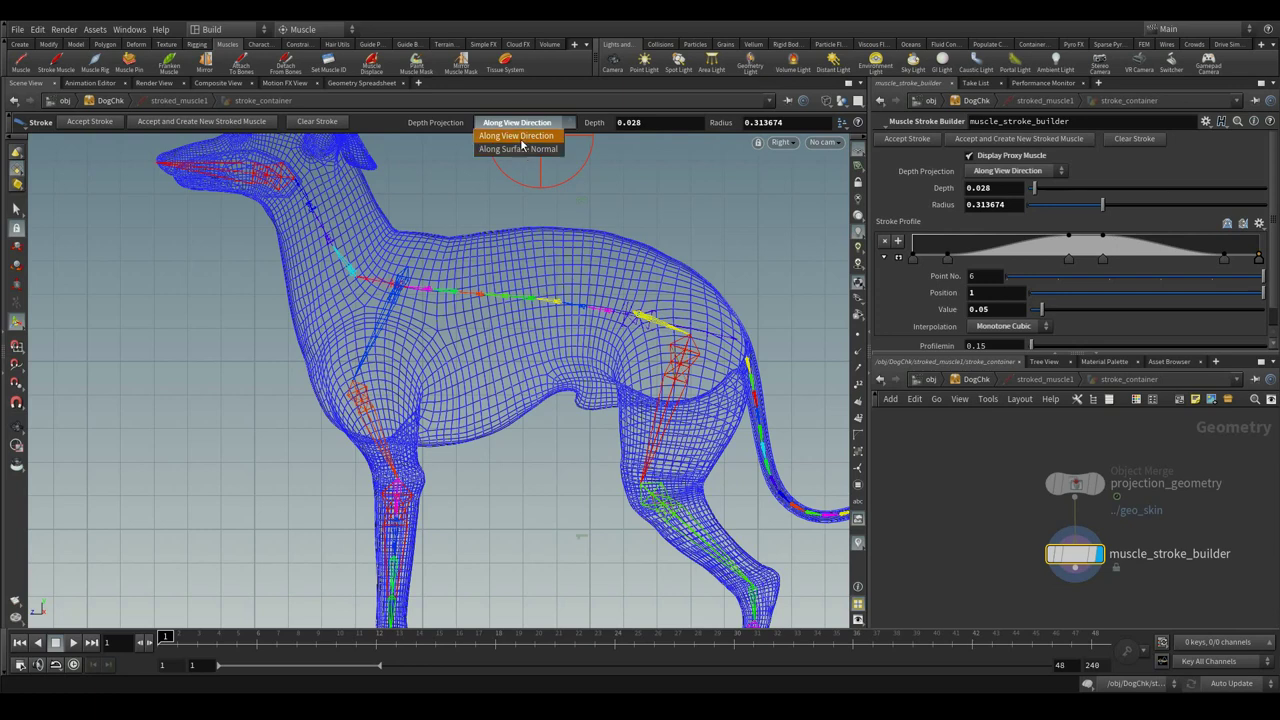
left_click(519, 136)
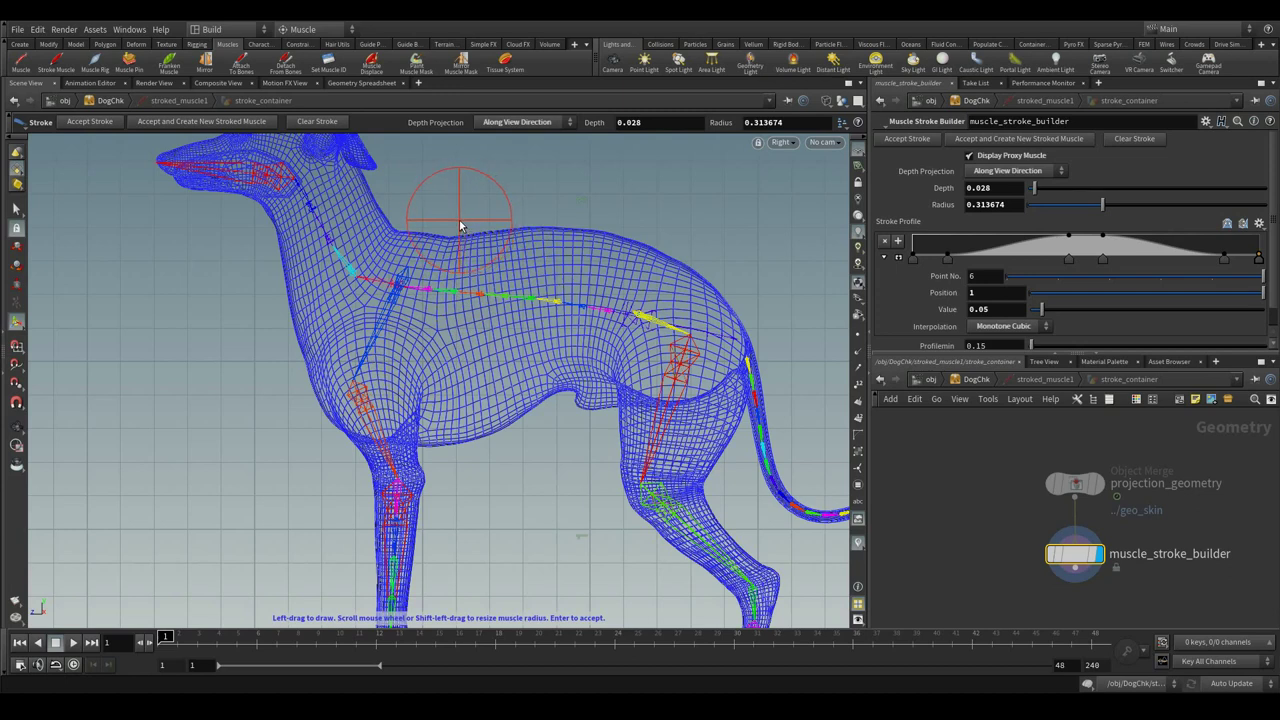
mouse_move(463, 226)
left_mouse_down("shift")
mouse_move(603, 210)
mouse_move(404, 235)
mouse_move(449, 242)
mouse_move(402, 252)
left_mouse_up("shift")
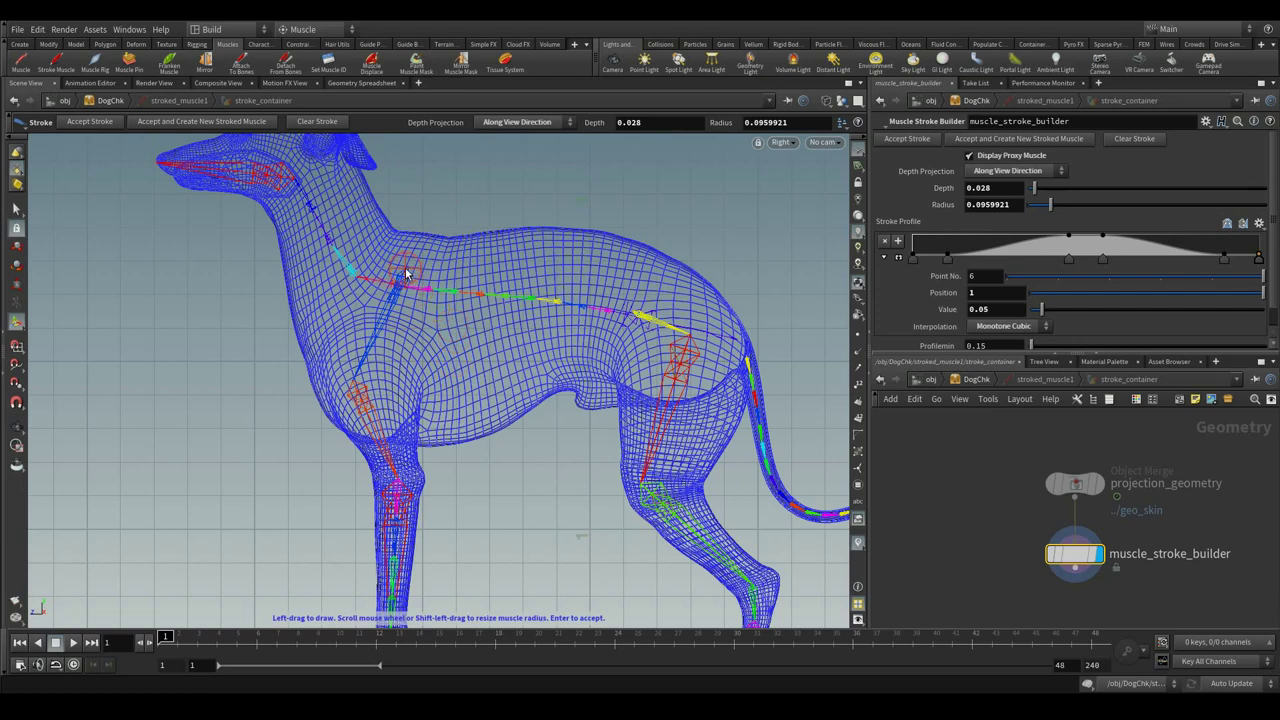
mouse_move(405, 268)
left_mouse_down()
mouse_move(415, 385)
mouse_move(398, 484)
left_mouse_up()
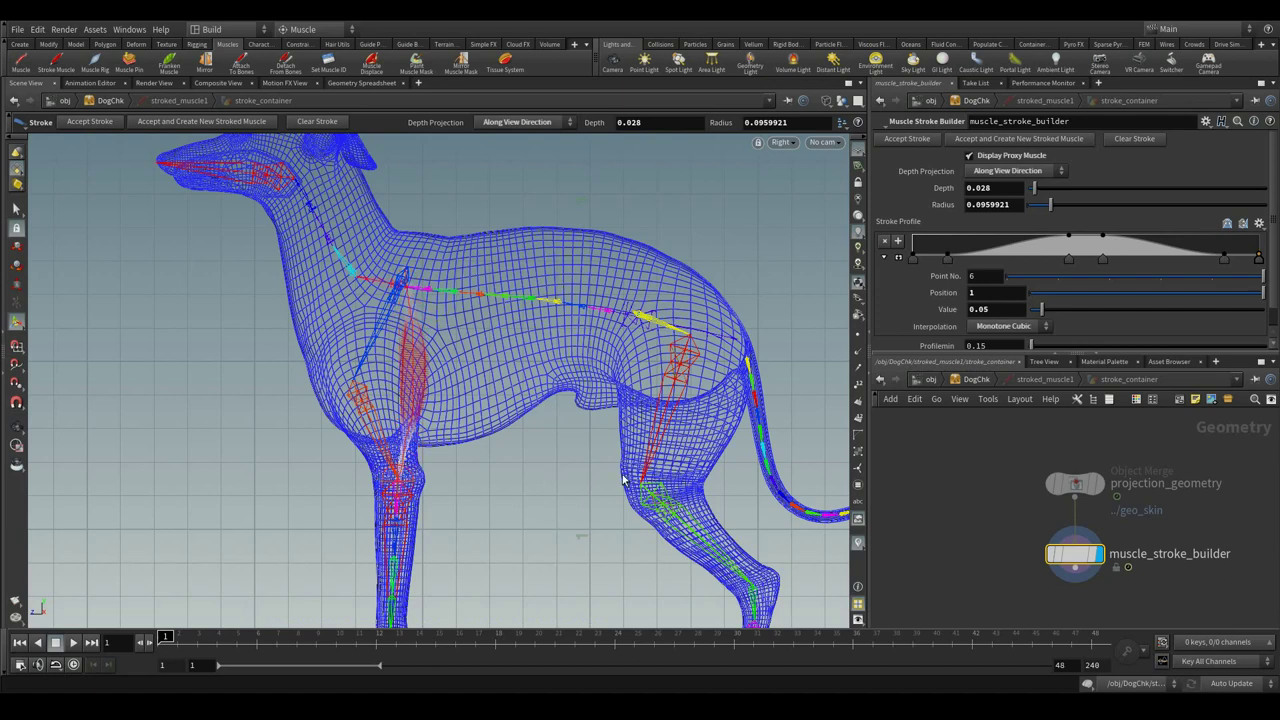
Set the muscle stroke's depth to 0.128 and inspect its placement inside the body in perspective
key("space+1")
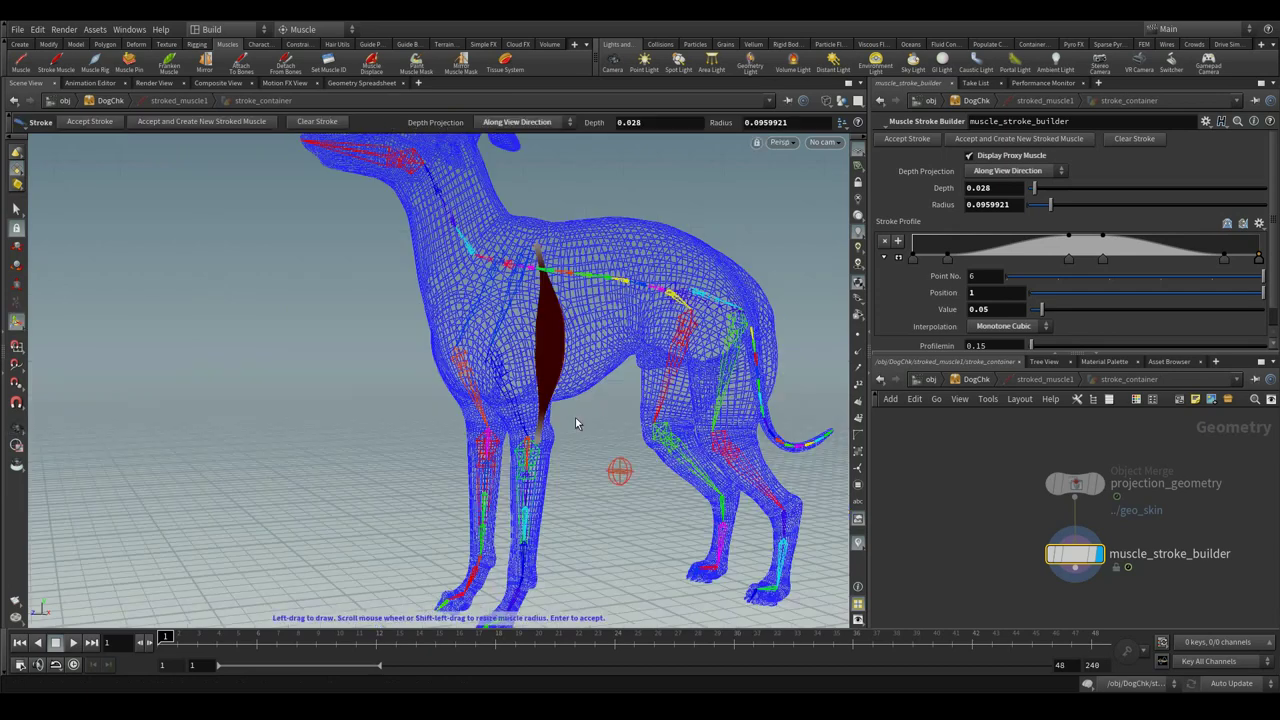
mouse_move(575, 422)
left_mouse_down("alt")
mouse_move(603, 386)
mouse_move(694, 386)
mouse_move(590, 420)
left_mouse_up("alt")
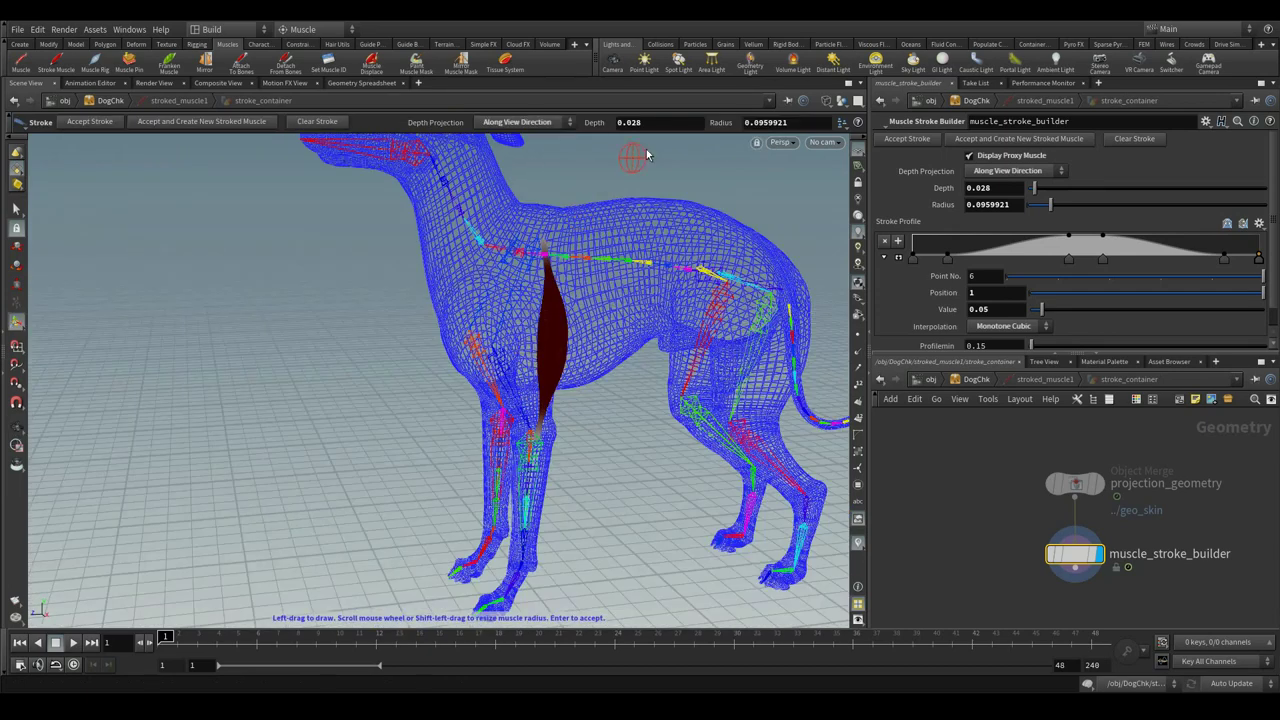
mouse_move(523, 336)
left_mouse_down("alt")
mouse_move(648, 337)
mouse_move(613, 316)
left_mouse_up("alt")
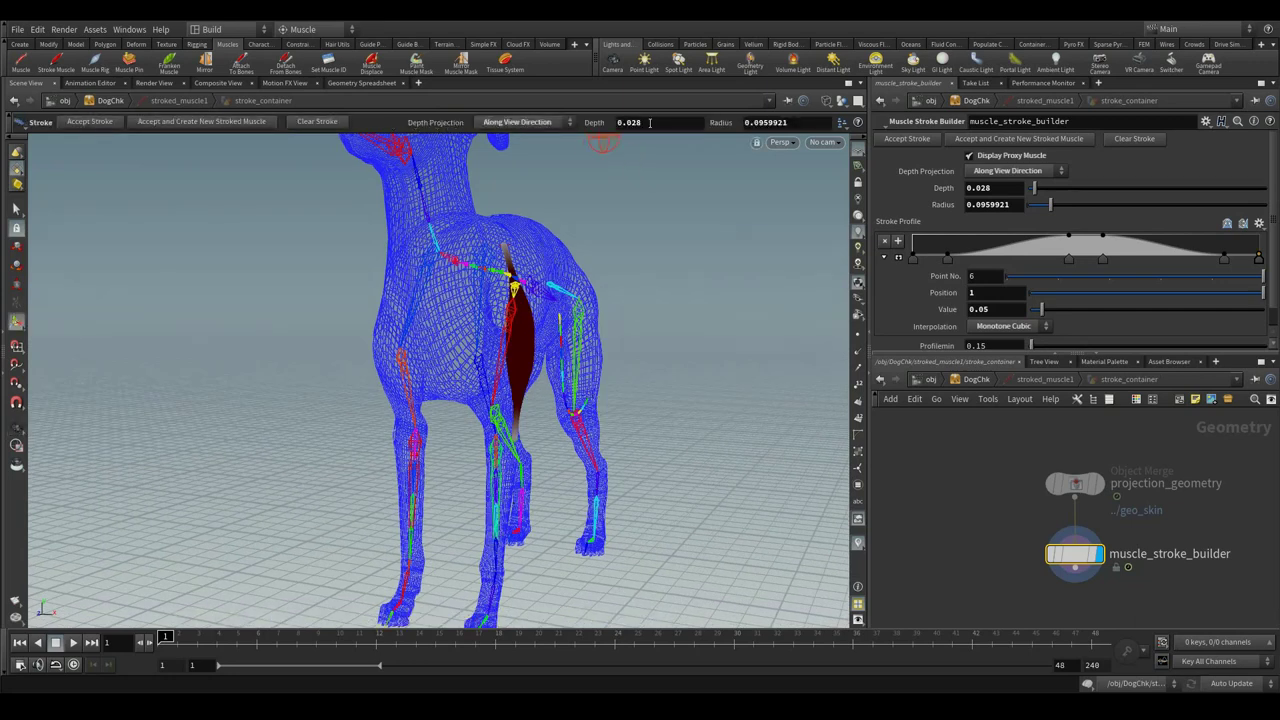
middle_click_drag(650, 122, 654, 147)
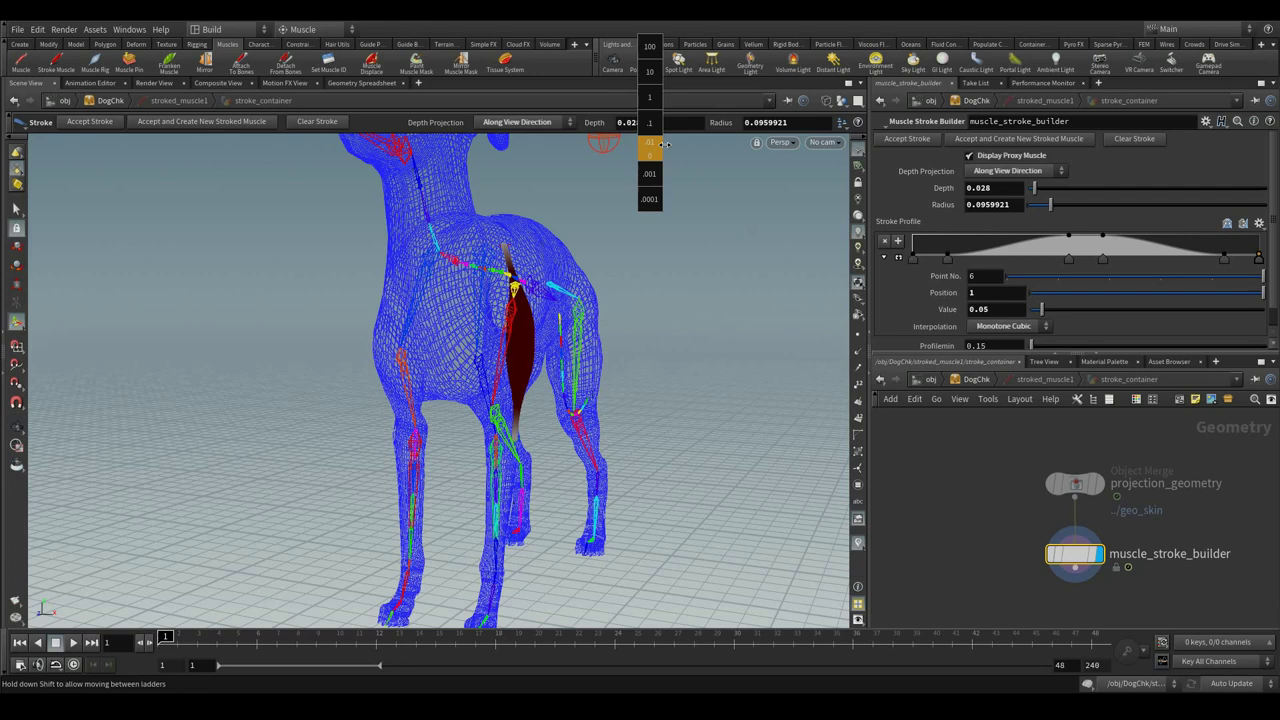
middle_click_drag(664, 145, 719, 150)
key("Escape")
mouse_move(543, 382)
left_mouse_down()
mouse_move(383, 404)
mouse_move(580, 385)
left_mouse_up()
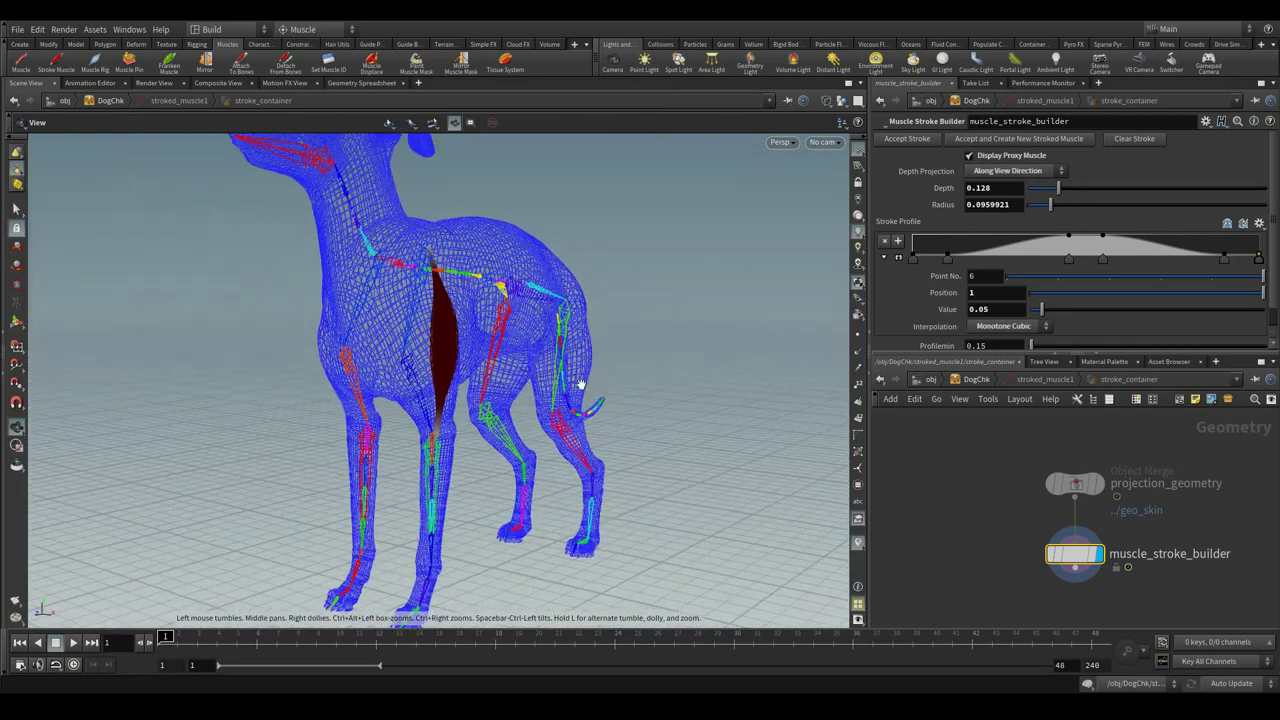
left_click_drag(455, 358, 421, 292)
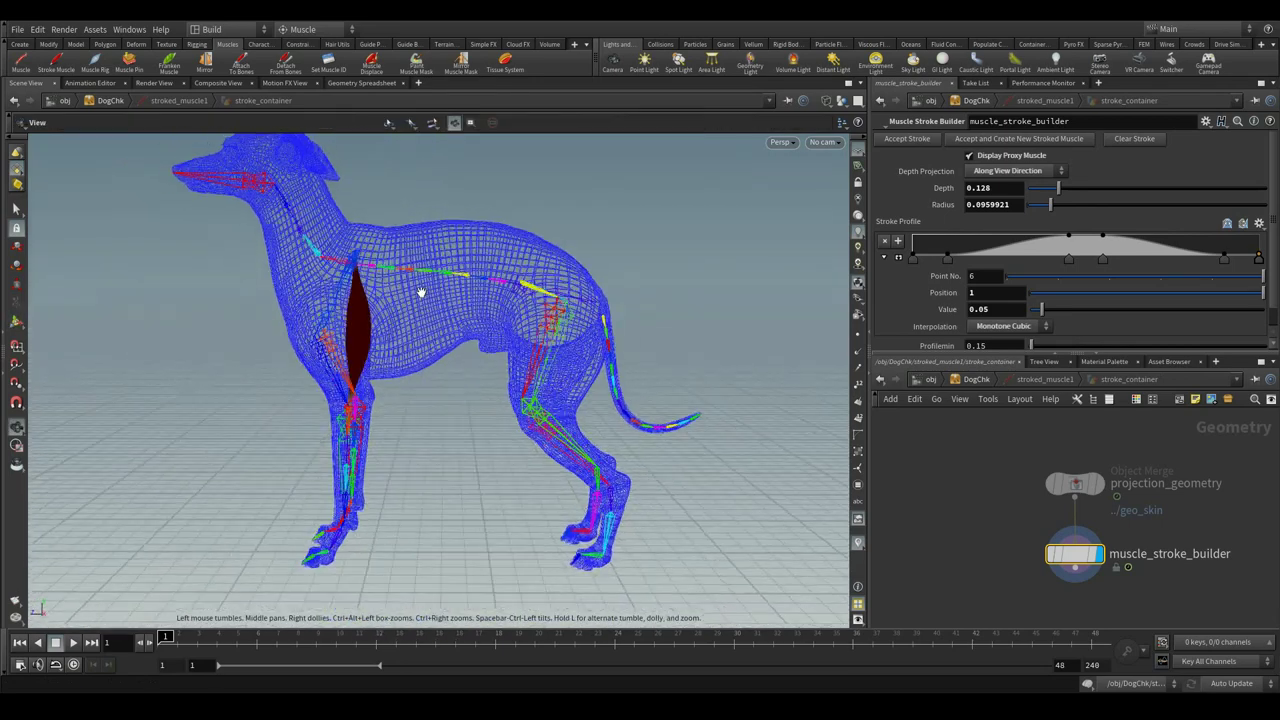
left_click_drag(286, 316, 283, 265, "alt")
right_click_drag(424, 334, 536, 363, "alt")
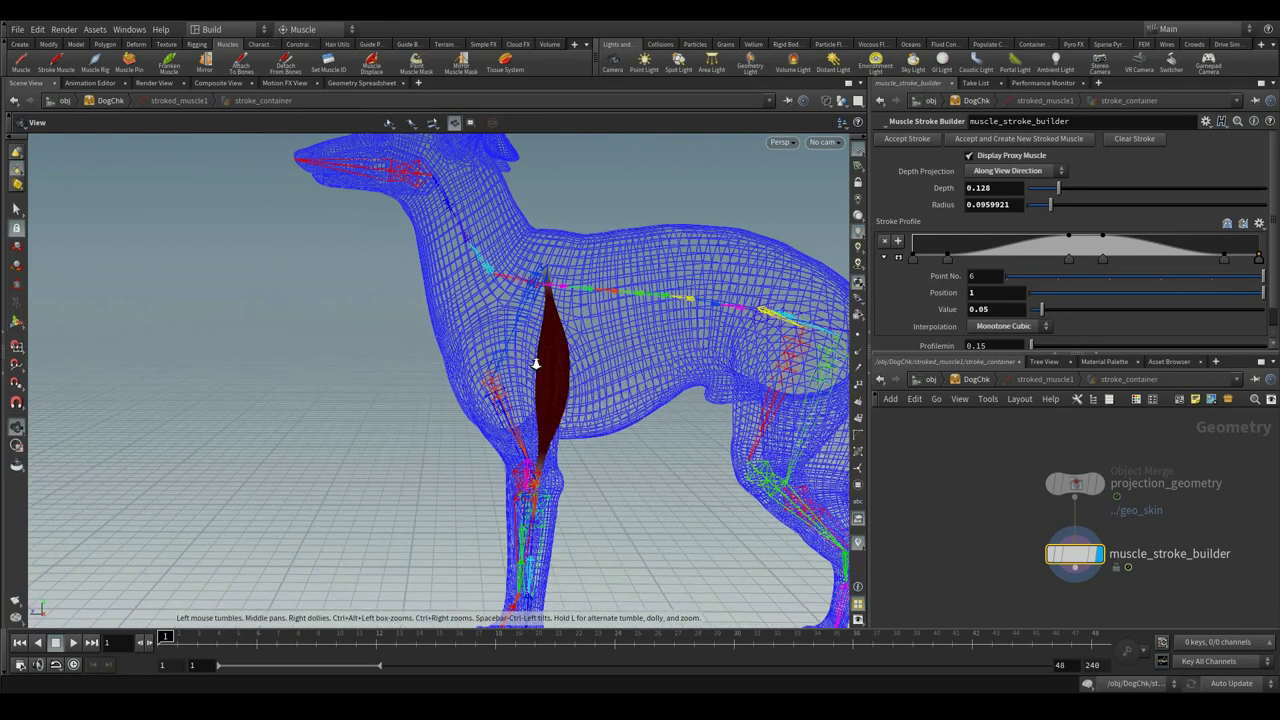
left_click_drag(536, 363, 423, 309, "alt")
middle_click_drag(423, 309, 371, 286, "alt")
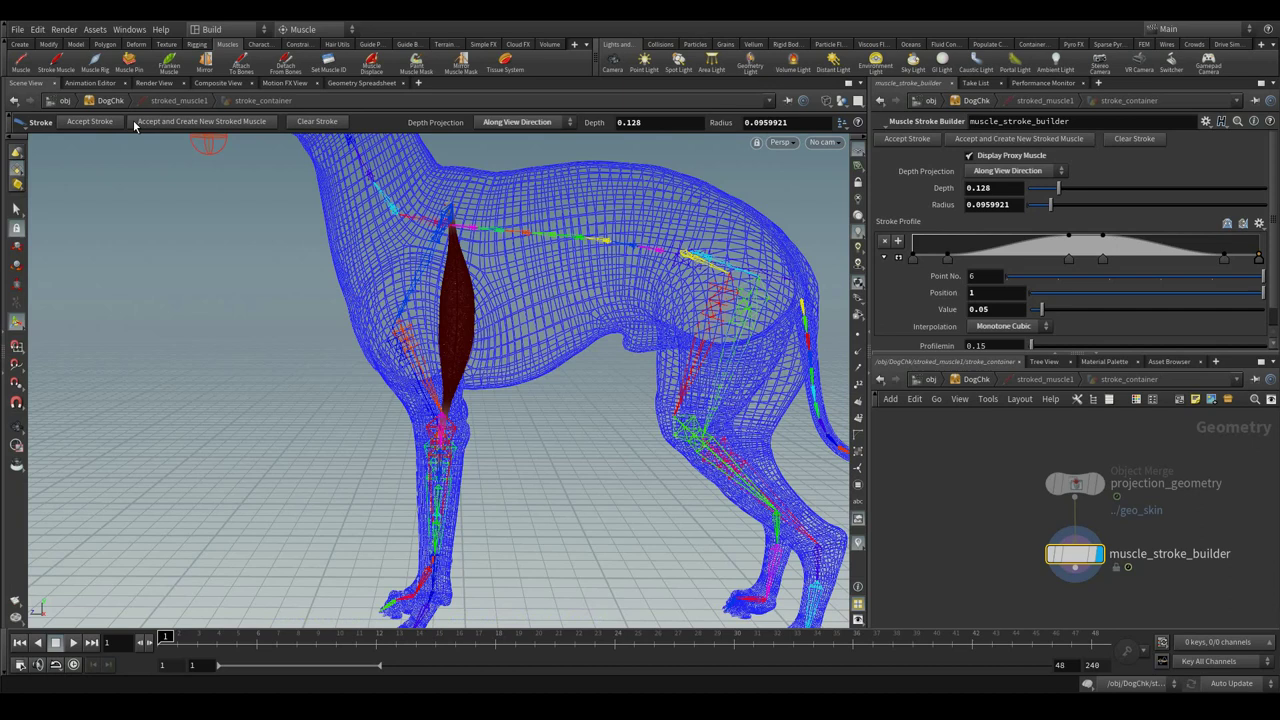
key("Escape")
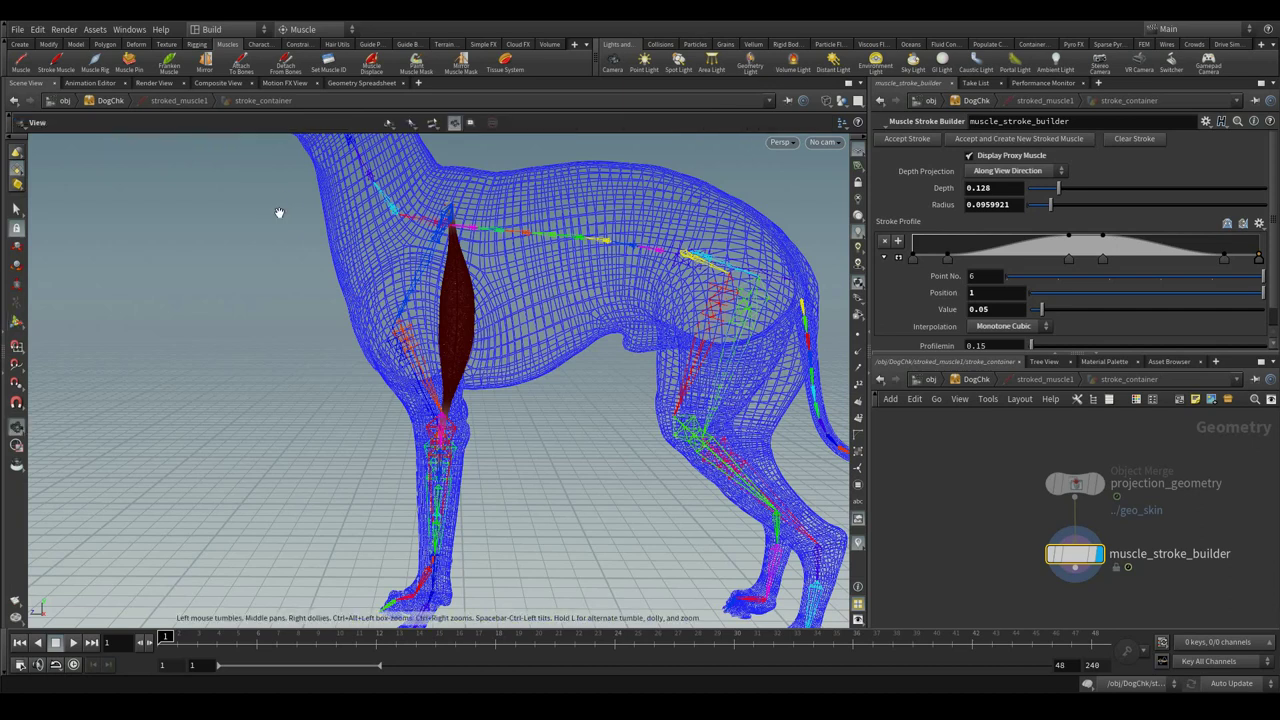
Try redrawing the stroke in side view, from the shoulder past the elbow and from the back across the belly
key("space+4")
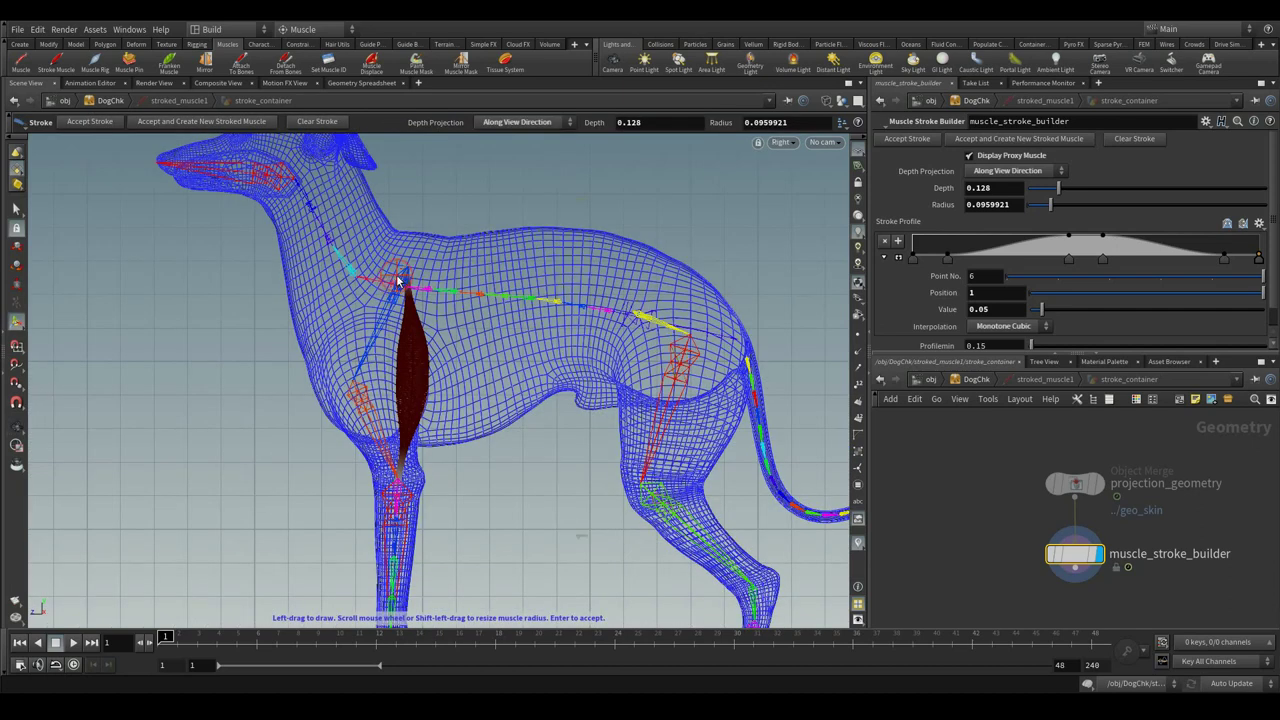
mouse_move(397, 282)
left_mouse_down()
mouse_move(440, 428)
mouse_move(426, 504)
left_mouse_up()
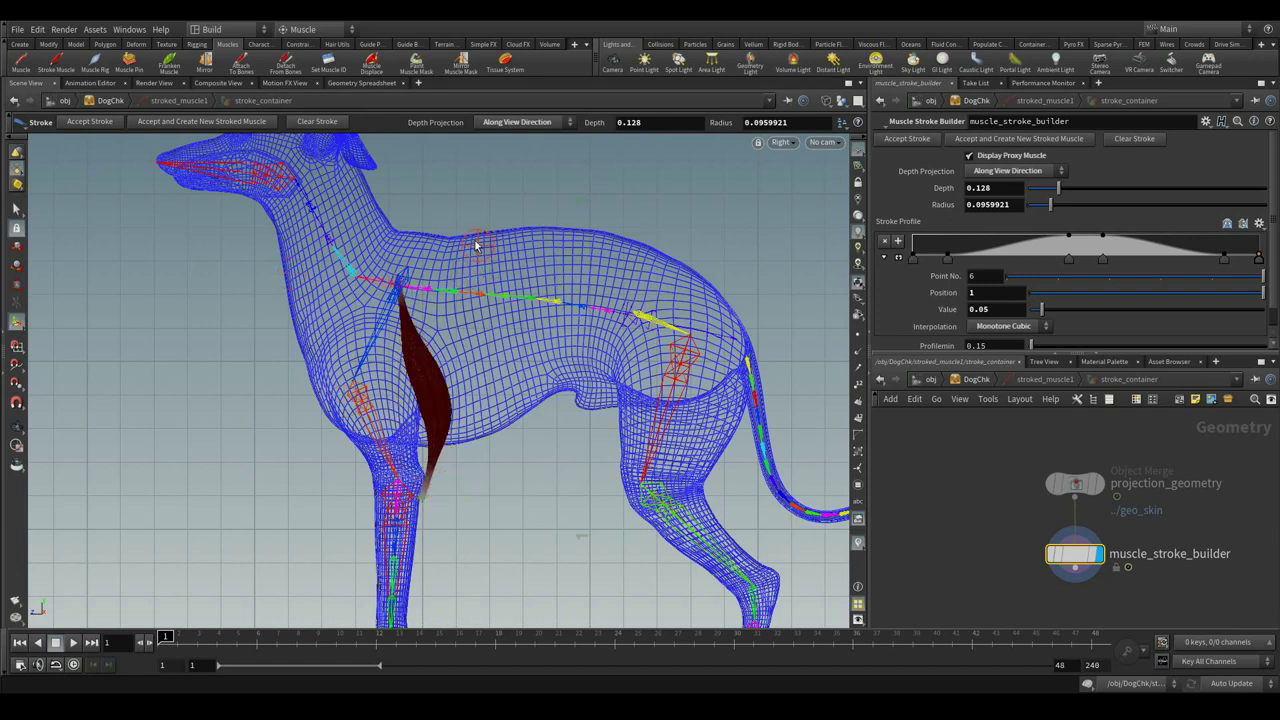
mouse_move(476, 244)
left_mouse_down()
mouse_move(528, 425)
mouse_move(509, 513)
left_mouse_up()
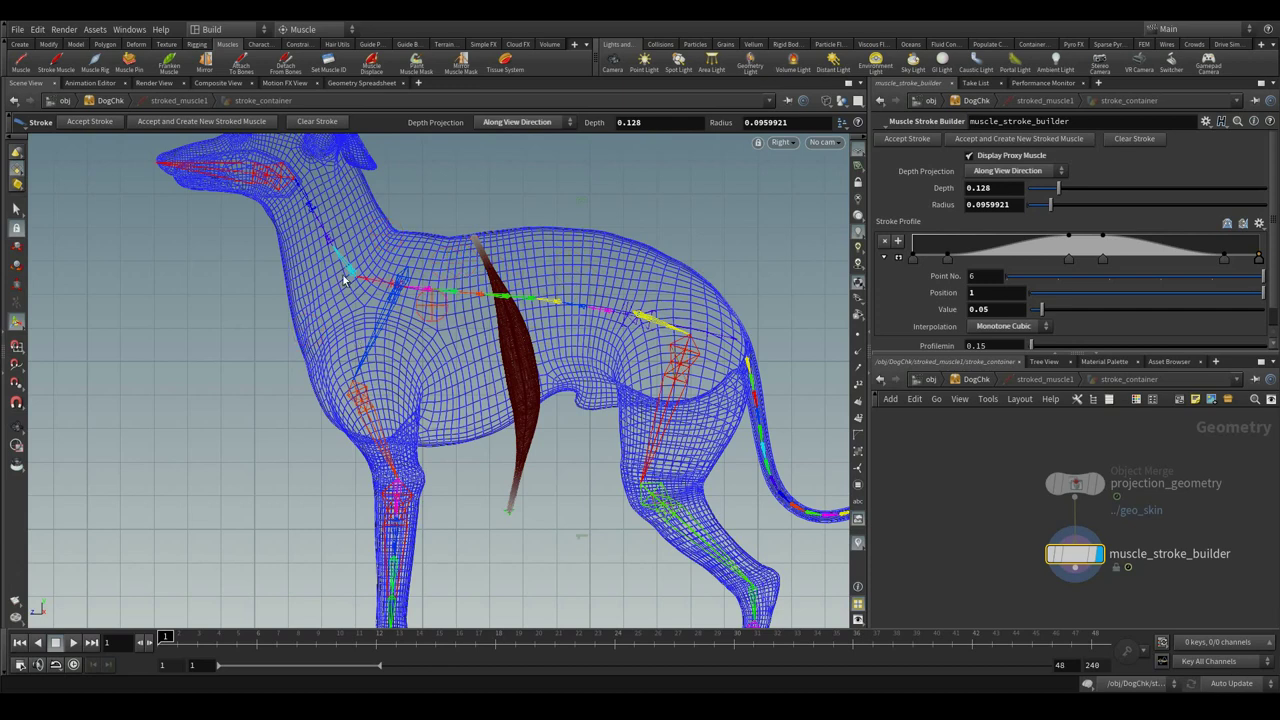
Redraw the muscle stroke in side view from the top of the shoulder blade down to the elbow
key("space")
scroll(391, 240, "up", 2)
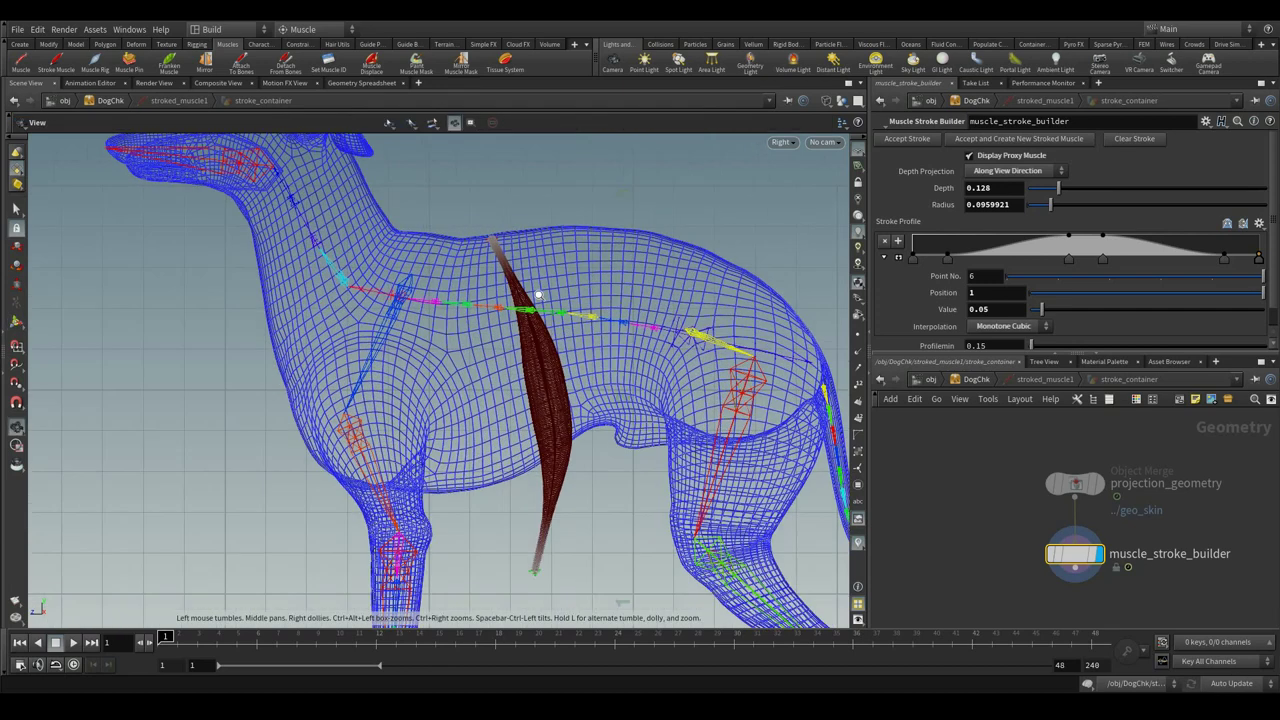
mouse_move(414, 326)
middle_mouse_down()
mouse_move(473, 258)
mouse_move(470, 276)
middle_mouse_up()
scroll(457, 263, "up", 2)
key("Return")
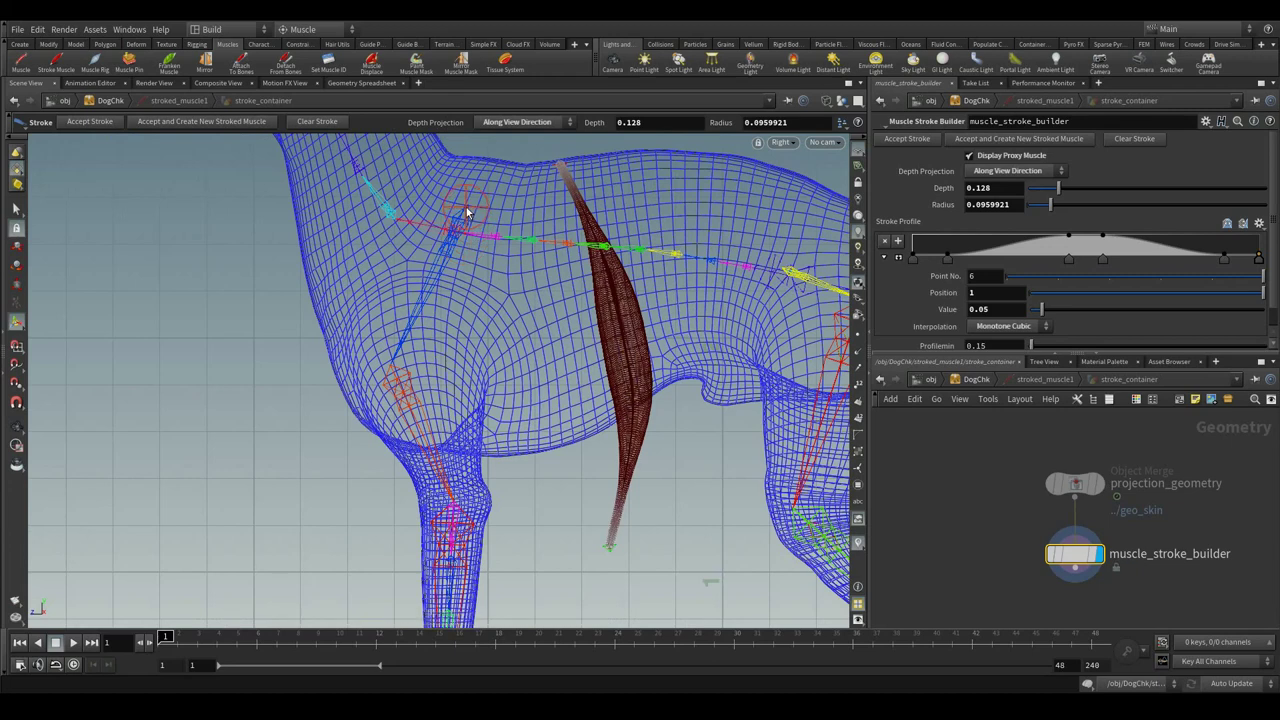
left_click_drag(479, 371, 455, 487)
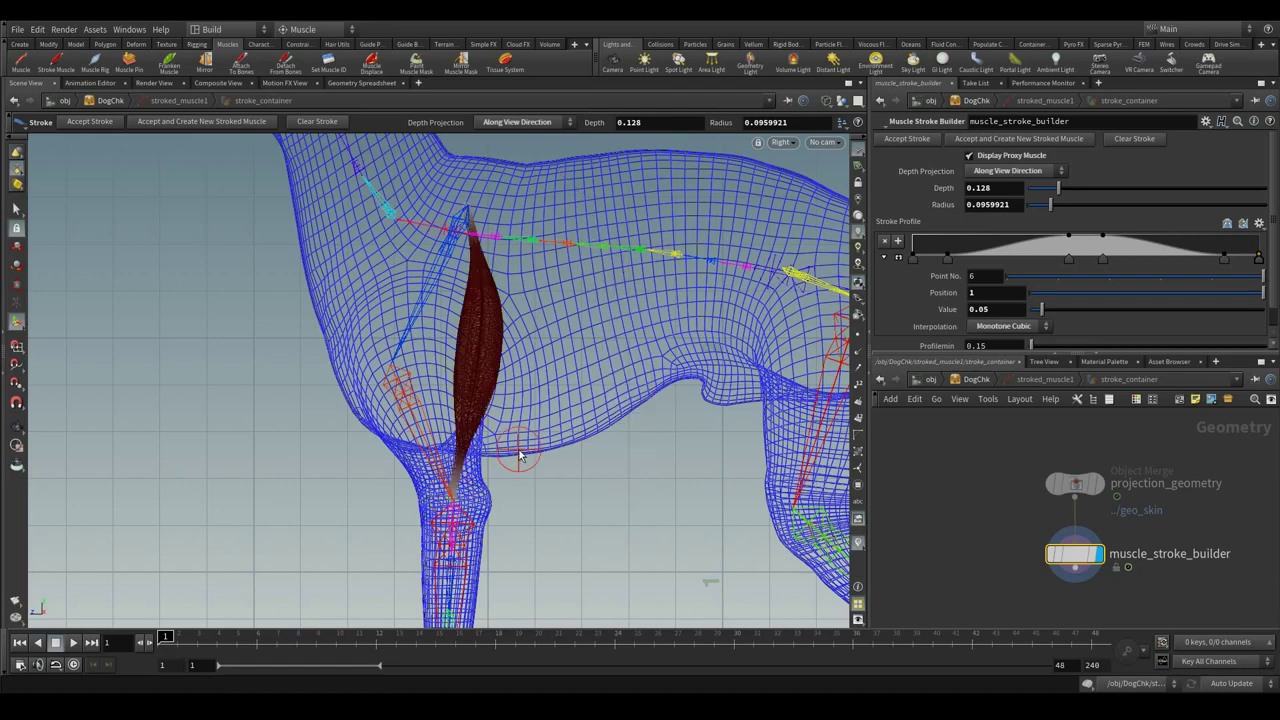
Set the redrawn muscle stroke's depth to 0.119, checking its position inside the front leg in perspective
key("space+1")
mouse_move(486, 383)
left_mouse_down("alt")
mouse_move(717, 369)
mouse_move(457, 400)
mouse_move(329, 357)
mouse_move(646, 369)
mouse_move(714, 391)
mouse_move(652, 412)
mouse_move(677, 389)
mouse_move(663, 386)
mouse_move(607, 204)
left_mouse_up("alt")
key("Return")
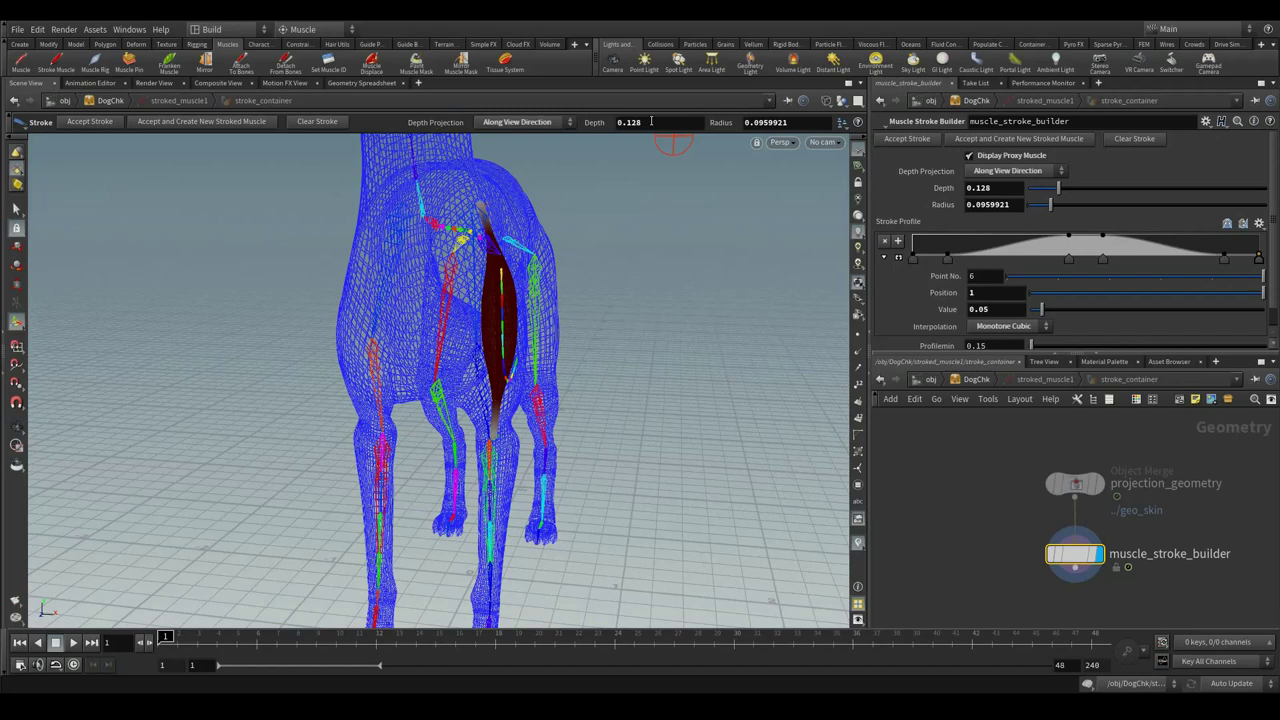
middle_click_drag(651, 122, 643, 166)
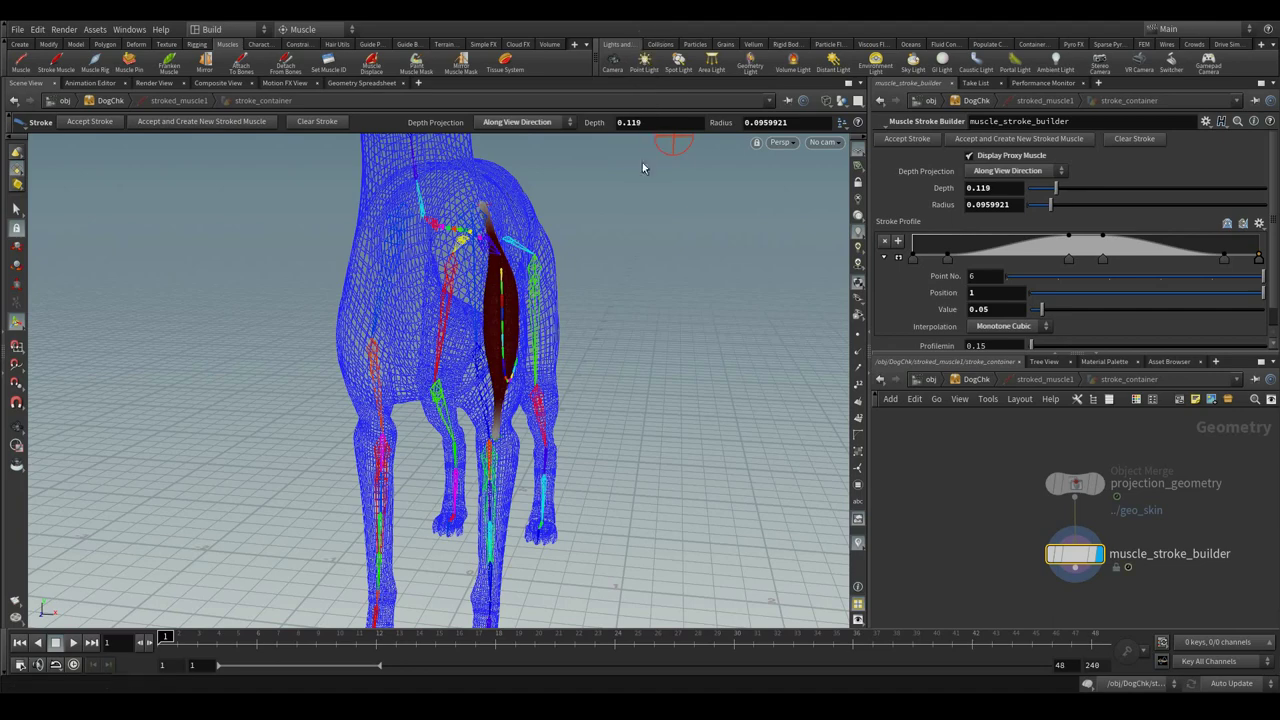
key("Escape")
mouse_move(651, 286)
left_mouse_down()
mouse_move(294, 297)
mouse_move(677, 294)
mouse_move(582, 293)
left_mouse_up()
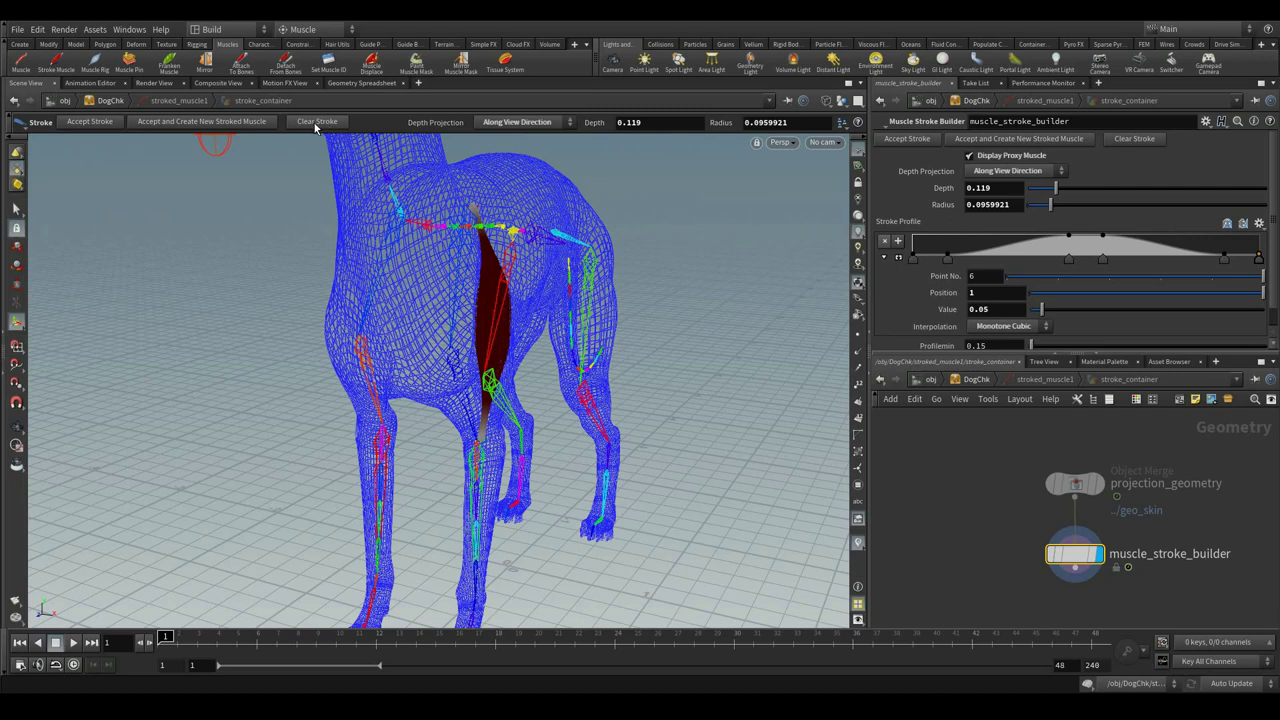
Accept the stroke to build the muscle and locate its node in the DogChk network
left_click(89, 124)
key("Escape")
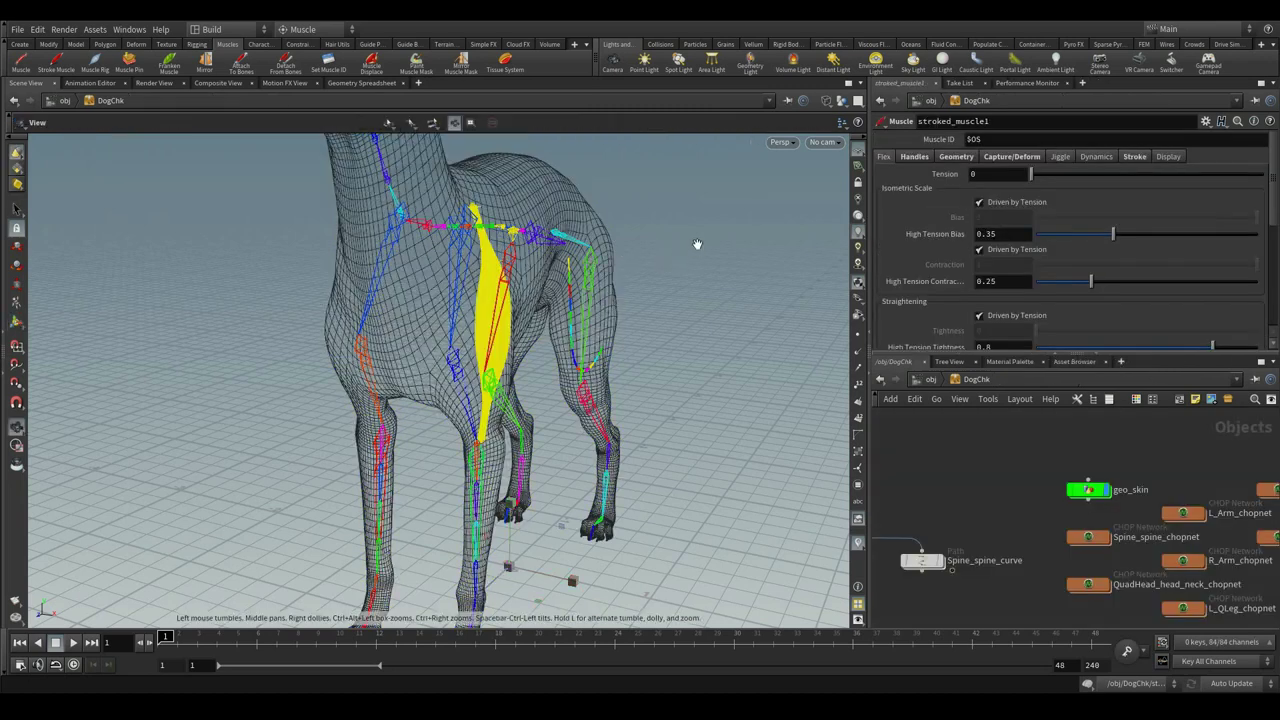
scroll(946, 431, "down", 2)
key("space+g")
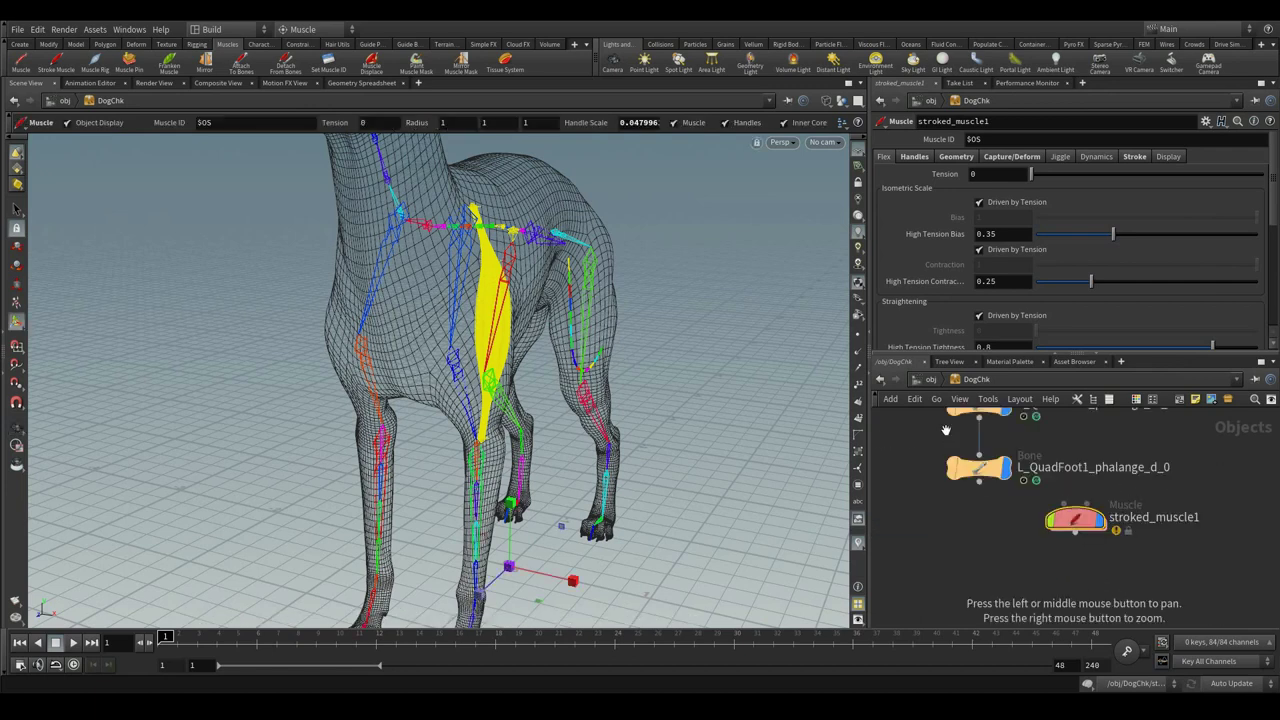
scroll(1138, 562, "down", 5)
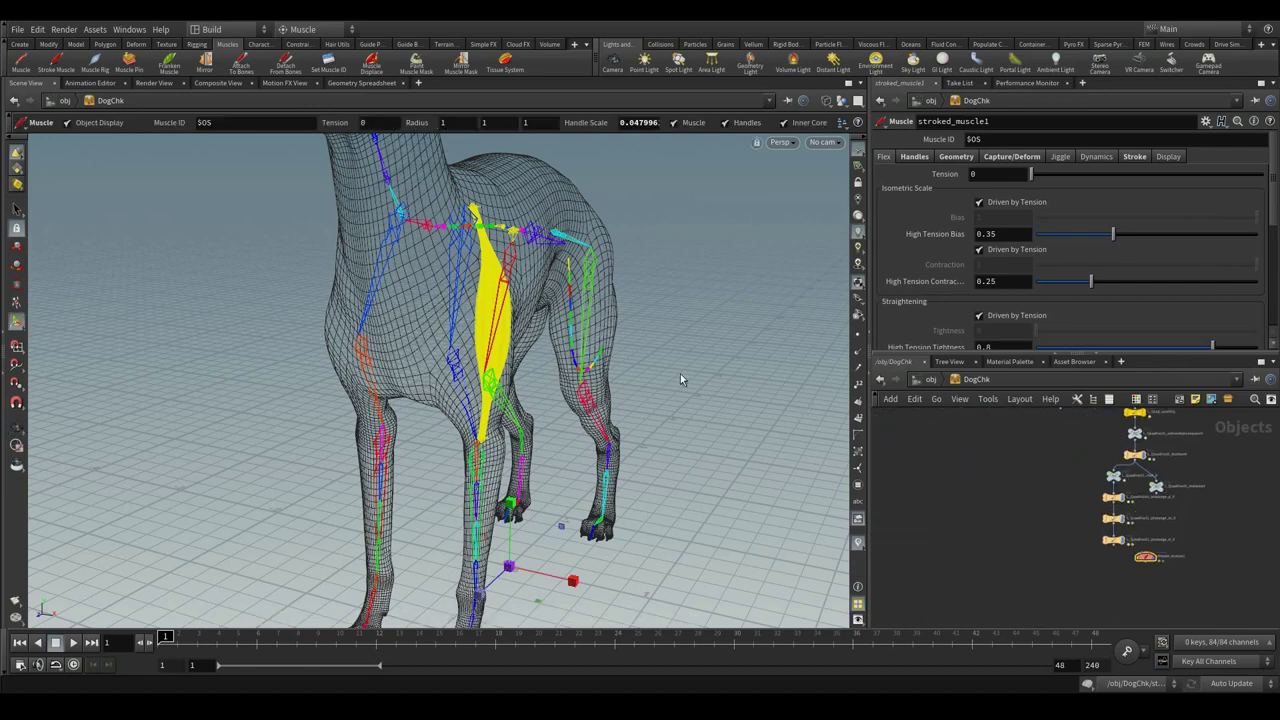
middle_click_drag(1120, 580, 979, 586)
right_click_drag(1024, 583, 1106, 609)
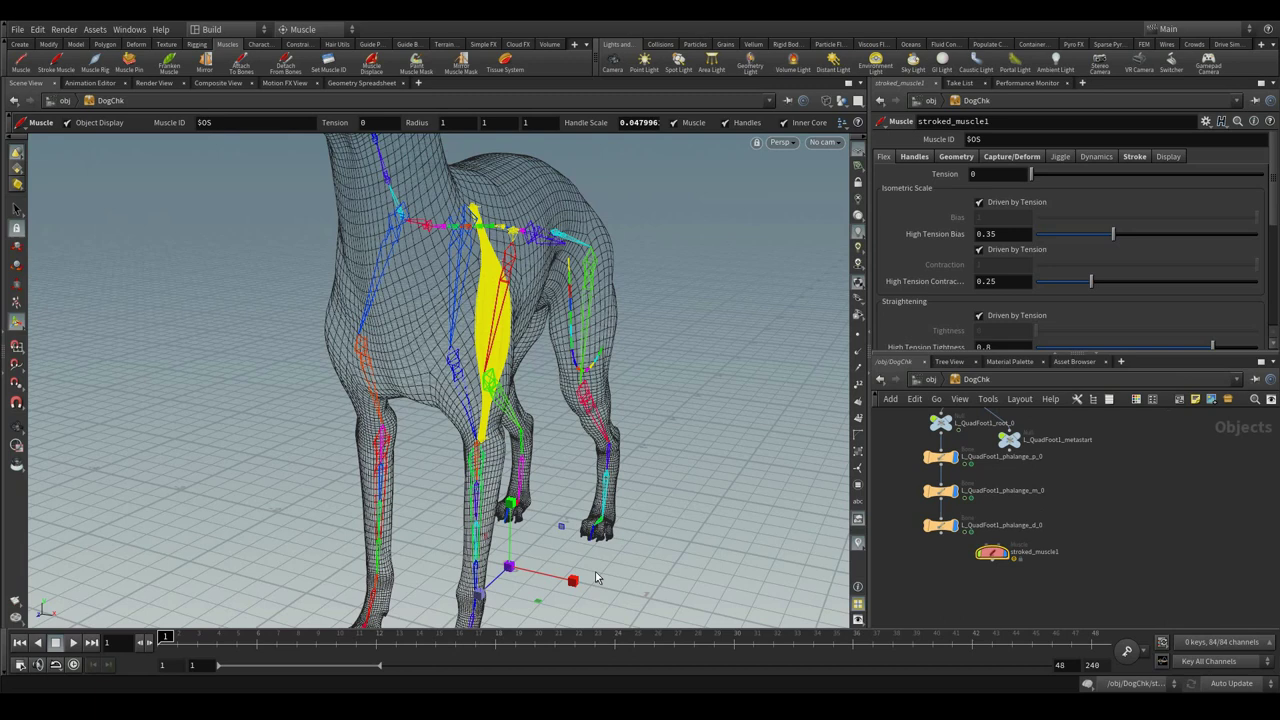
key("Escape")
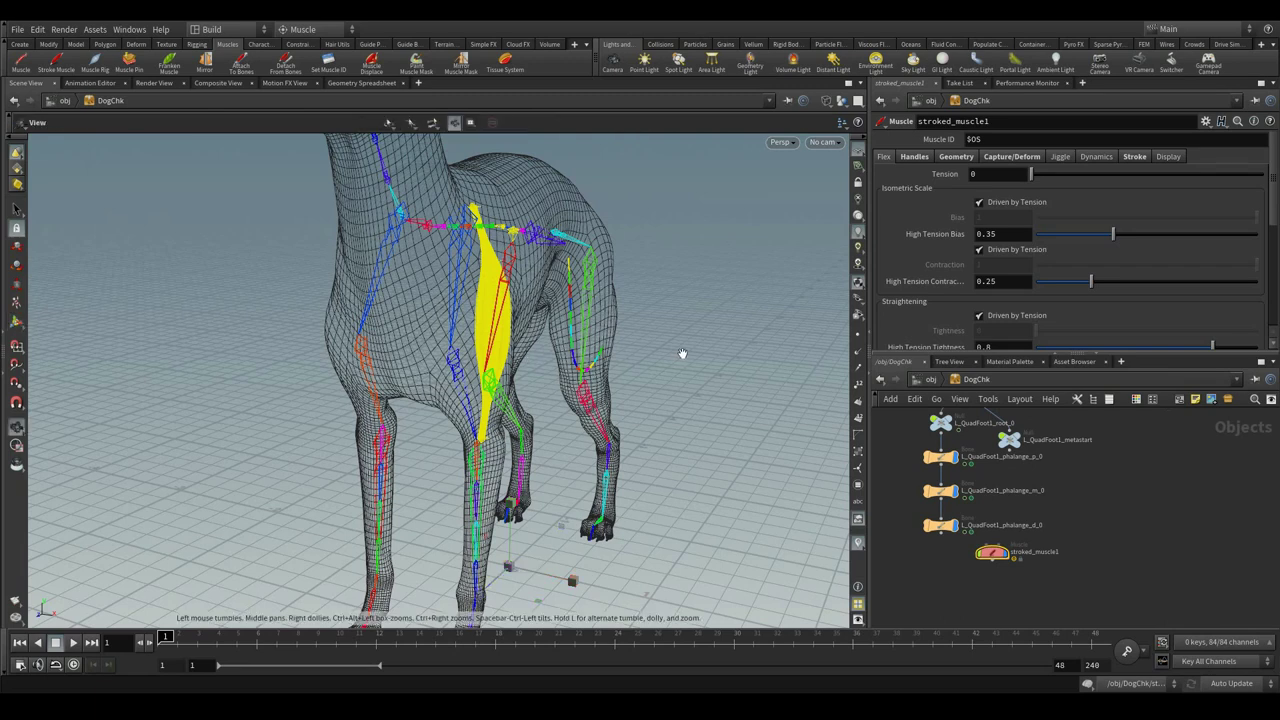
Scrub the animation to frame 20 and back to frame 1 to check whether the muscle follows the rig
left_click_drag(683, 357, 380, 322)
left_click_drag(172, 637, 535, 641)
left_click(1012, 597)
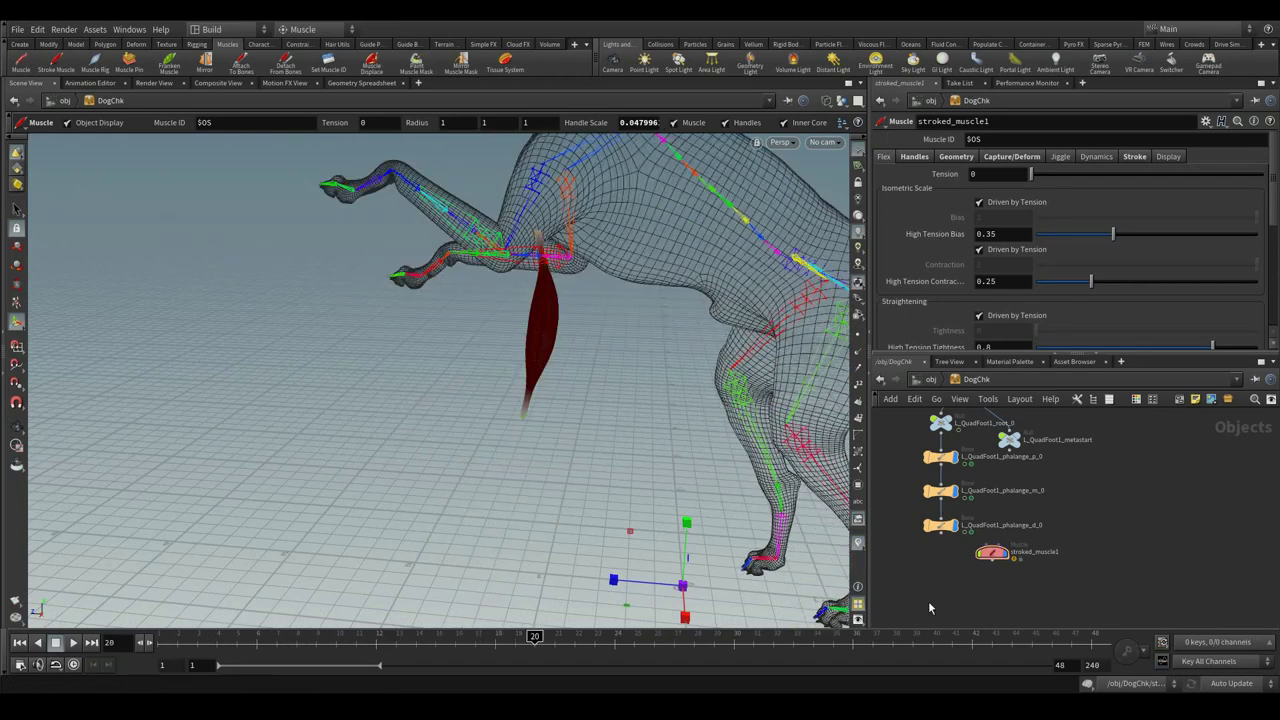
left_click_drag(317, 641, 44, 651)
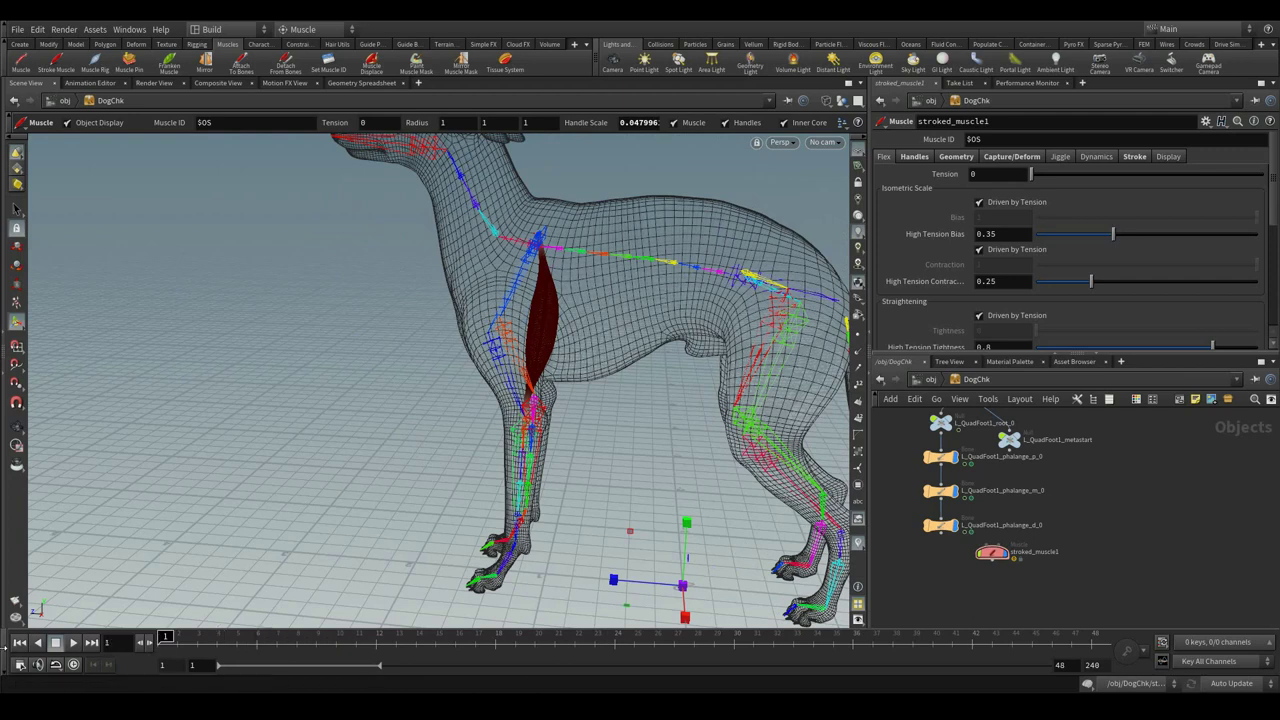
Move the stroked_muscle1 node through the DogChk network to an empty area beside the left arm bone nodes
right_click_drag(1008, 571, 997, 471)
left_click_drag(1041, 550, 945, 564)
right_click_drag(1041, 559, 1051, 546)
middle_click_drag(1051, 546, 1096, 542)
left_click_drag(1112, 564, 890, 572)
middle_click_drag(890, 568, 1105, 577)
right_click_drag(1185, 565, 1180, 535)
left_click_drag(1122, 554, 936, 538)
right_click_drag(936, 538, 1045, 548)
middle_click_drag(1045, 548, 1154, 523)
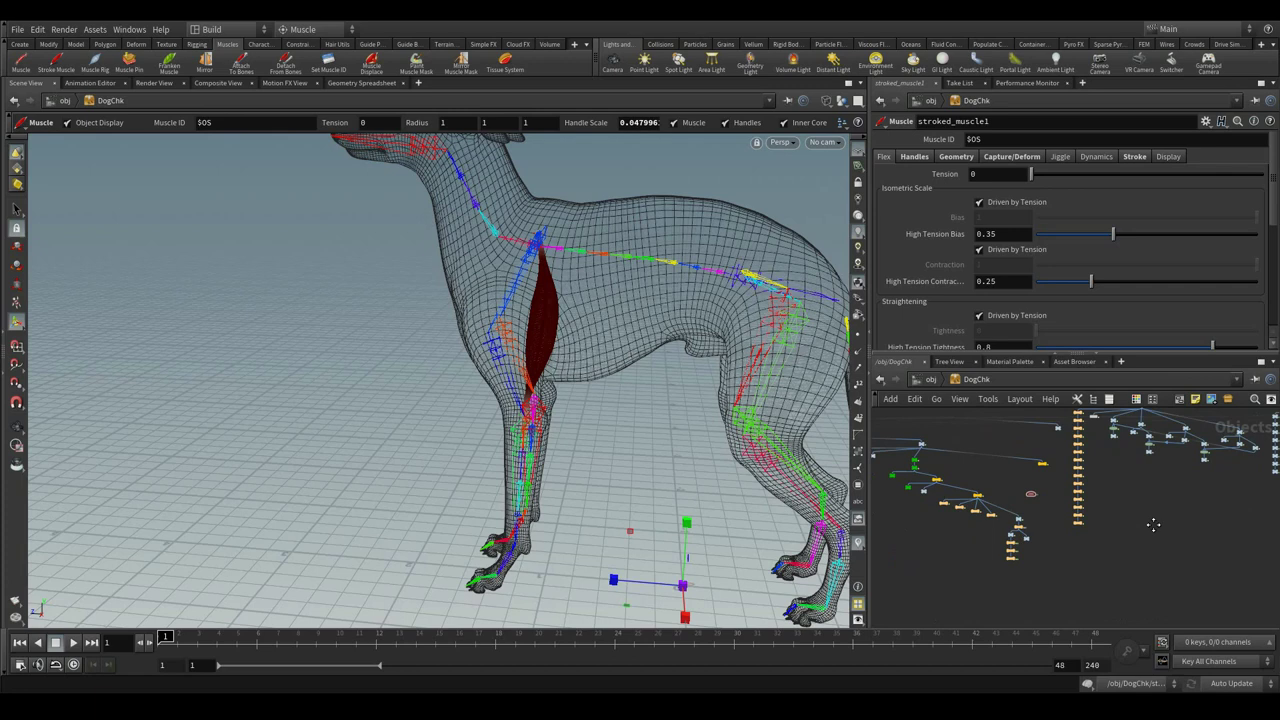
left_click_drag(1046, 508, 1006, 494)
right_click_drag(1006, 494, 1030, 550)
mouse_move(1030, 550)
middle_mouse_down()
mouse_move(1077, 540)
mouse_move(1025, 571)
middle_mouse_up()
left_click_drag(1119, 582, 1062, 580)
right_click_drag(1062, 580, 1110, 575)
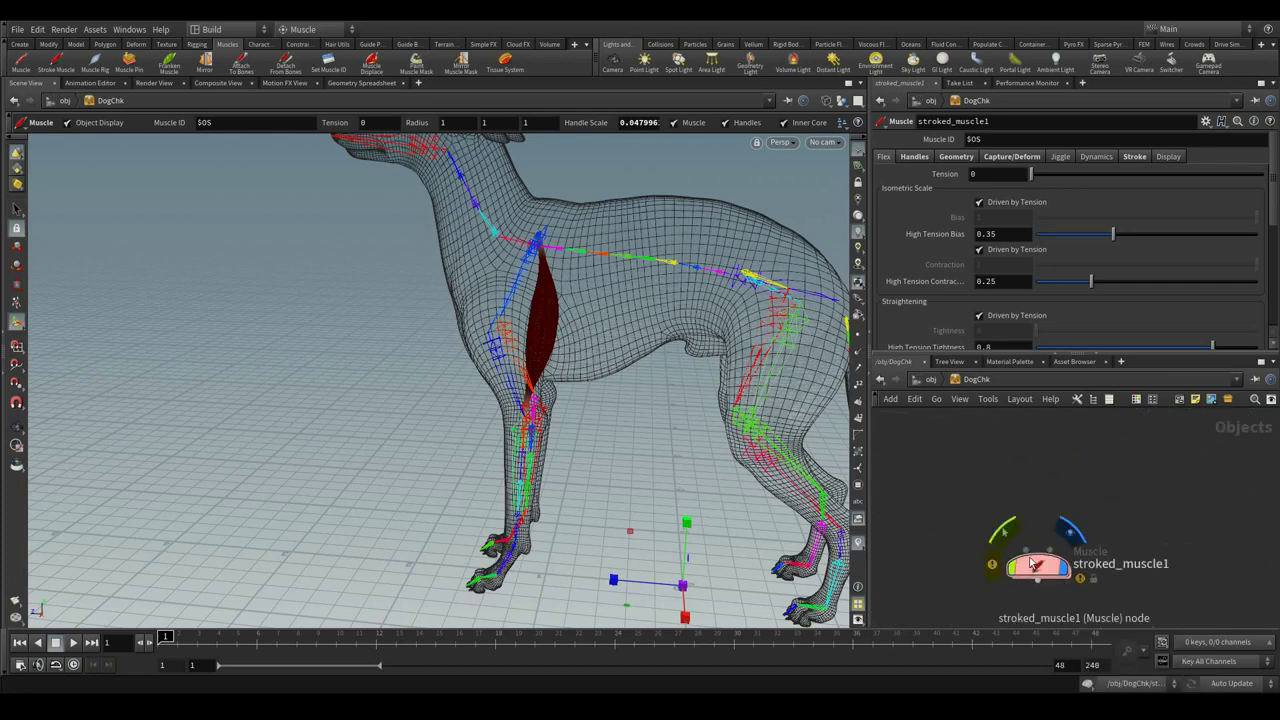
Connect the muscle's Origin Anchor input to the L_Arm_clavicle bone
middle_click_drag(1034, 558, 921, 569)
right_click_drag(921, 569, 860, 463)
scroll(951, 497, "up", 2)
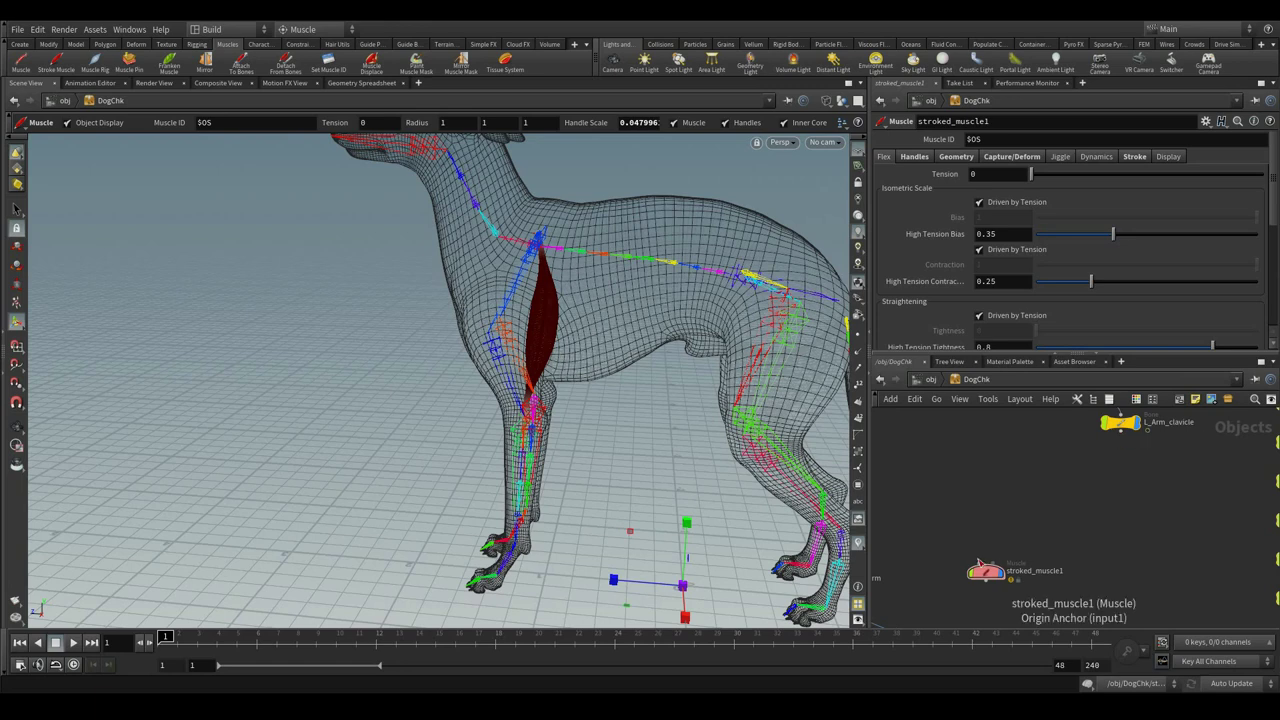
left_click_drag(983, 561, 1122, 459)
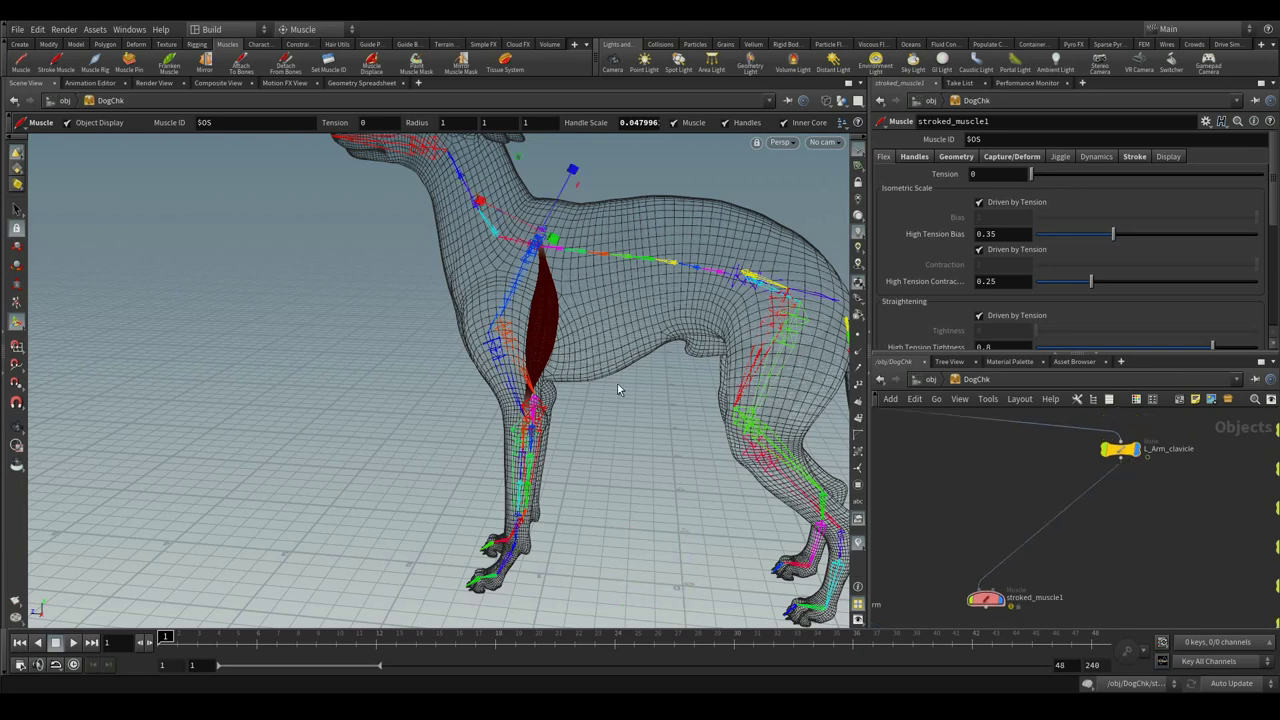
left_click_drag(610, 394, 662, 402, "alt")
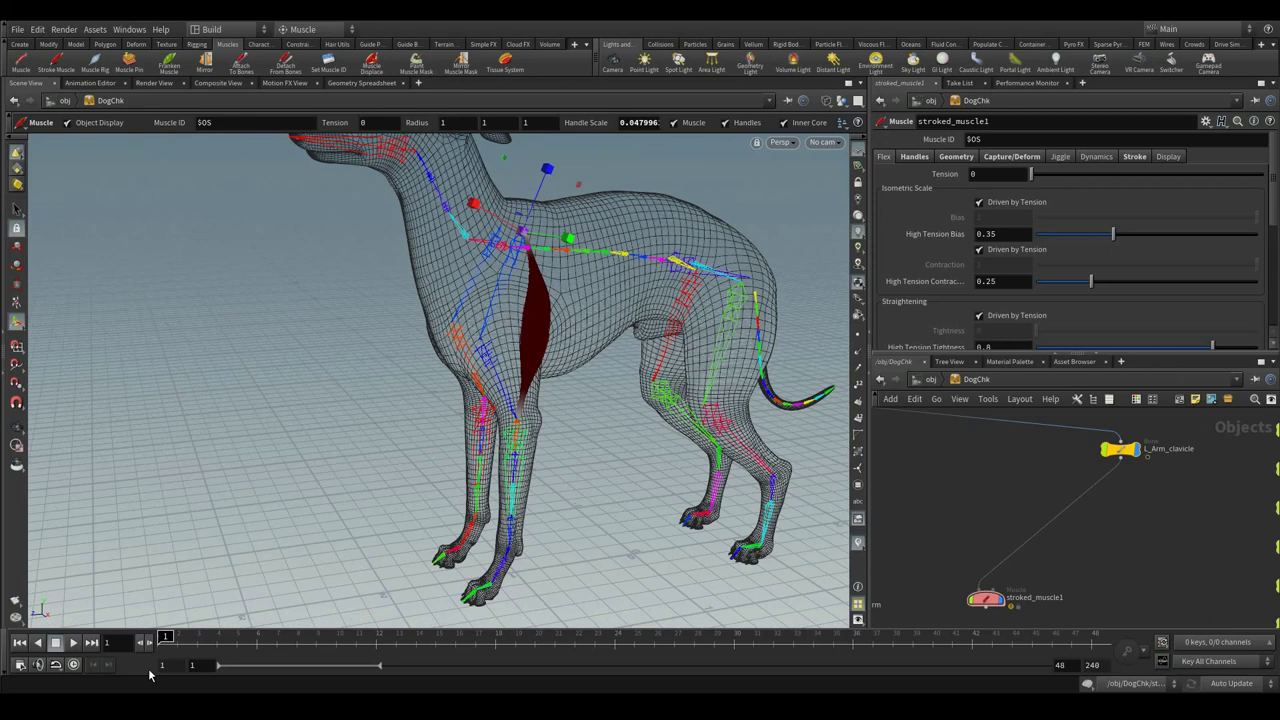
mouse_move(167, 636)
left_mouse_down()
mouse_move(575, 636)
mouse_move(166, 636)
left_mouse_up()
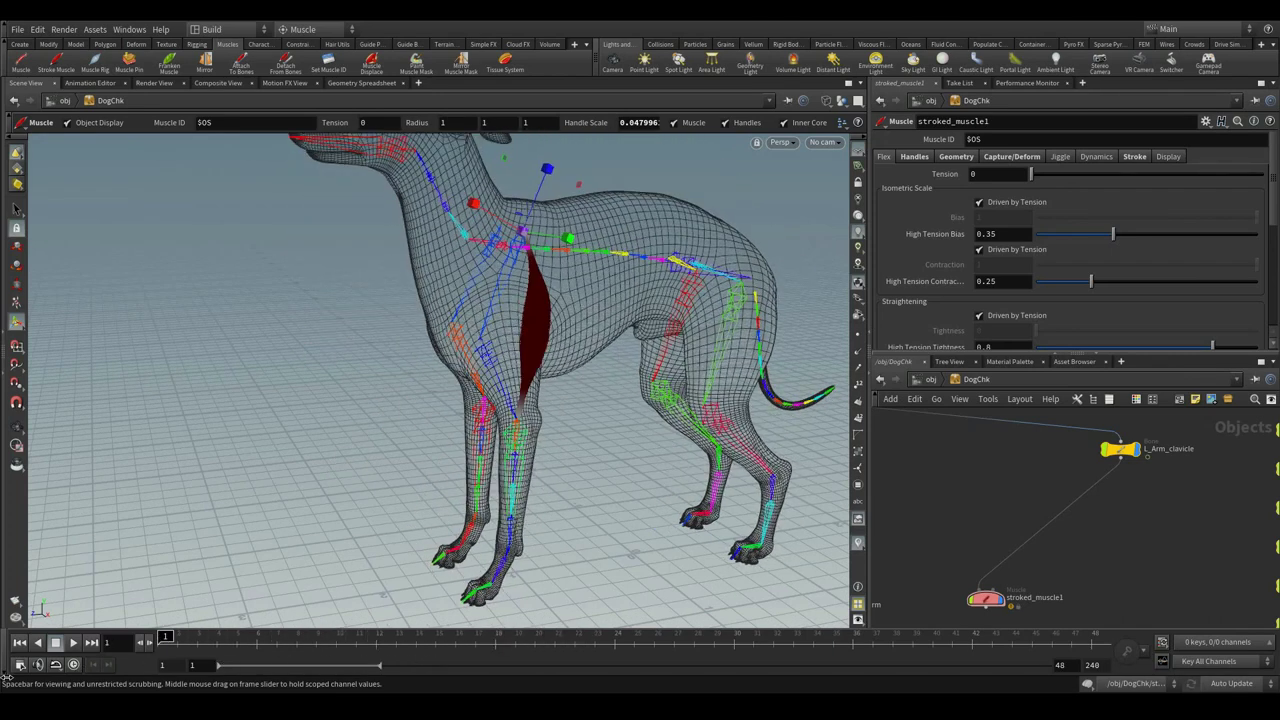
Connect the muscle's End Anchor input to the L_Arm_lowerarm bone and scrub the animation to check the attachment
middle_click_drag(1109, 584, 1276, 513)
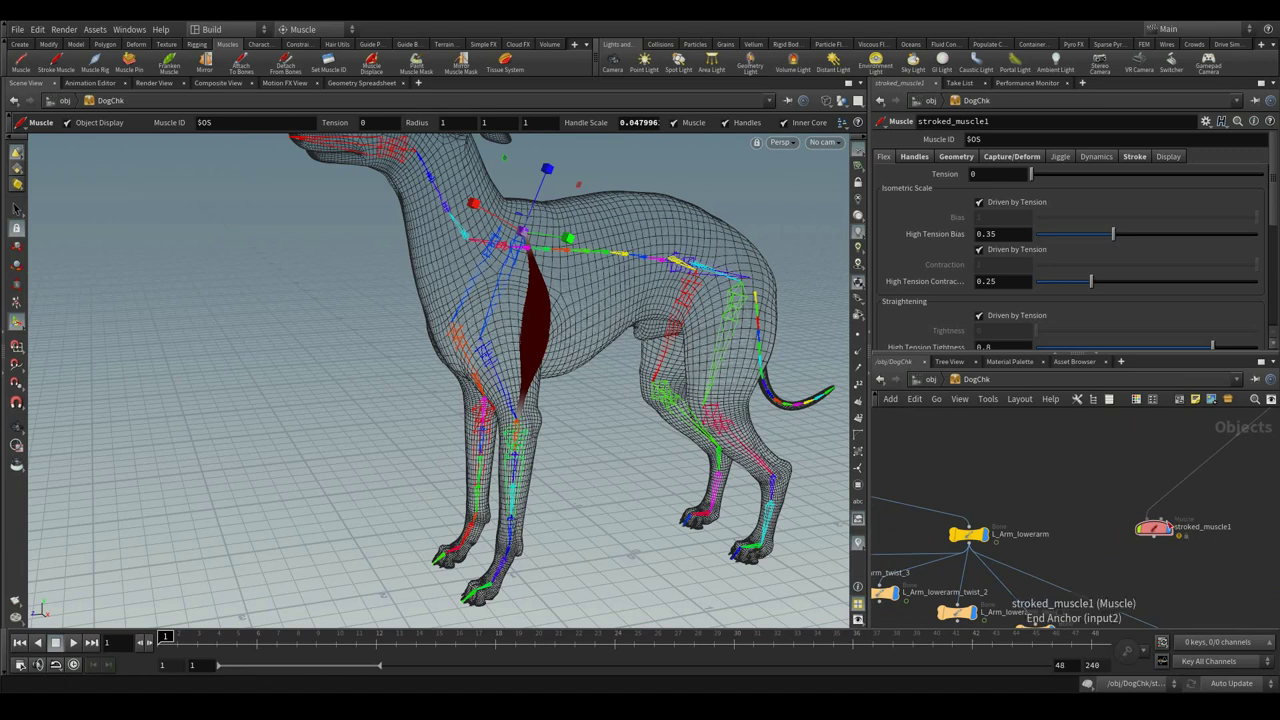
left_click_drag(1154, 510, 976, 552)
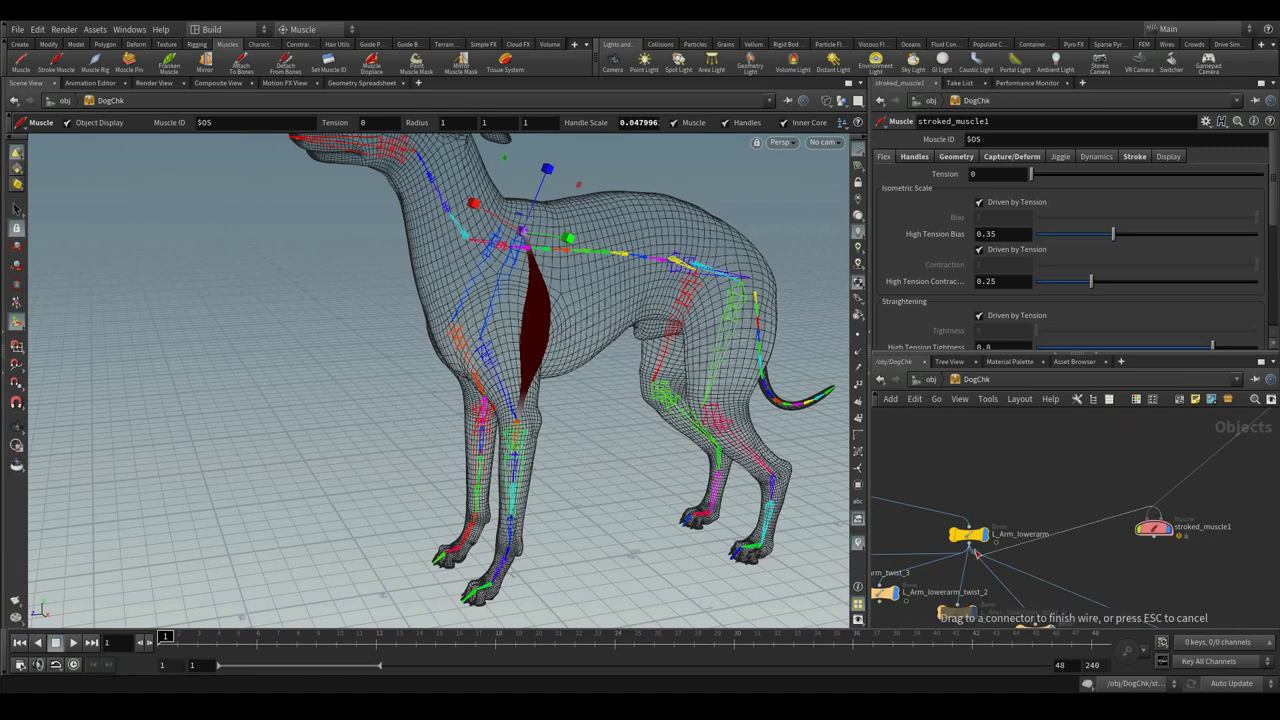
left_click_drag(634, 459, 202, 576)
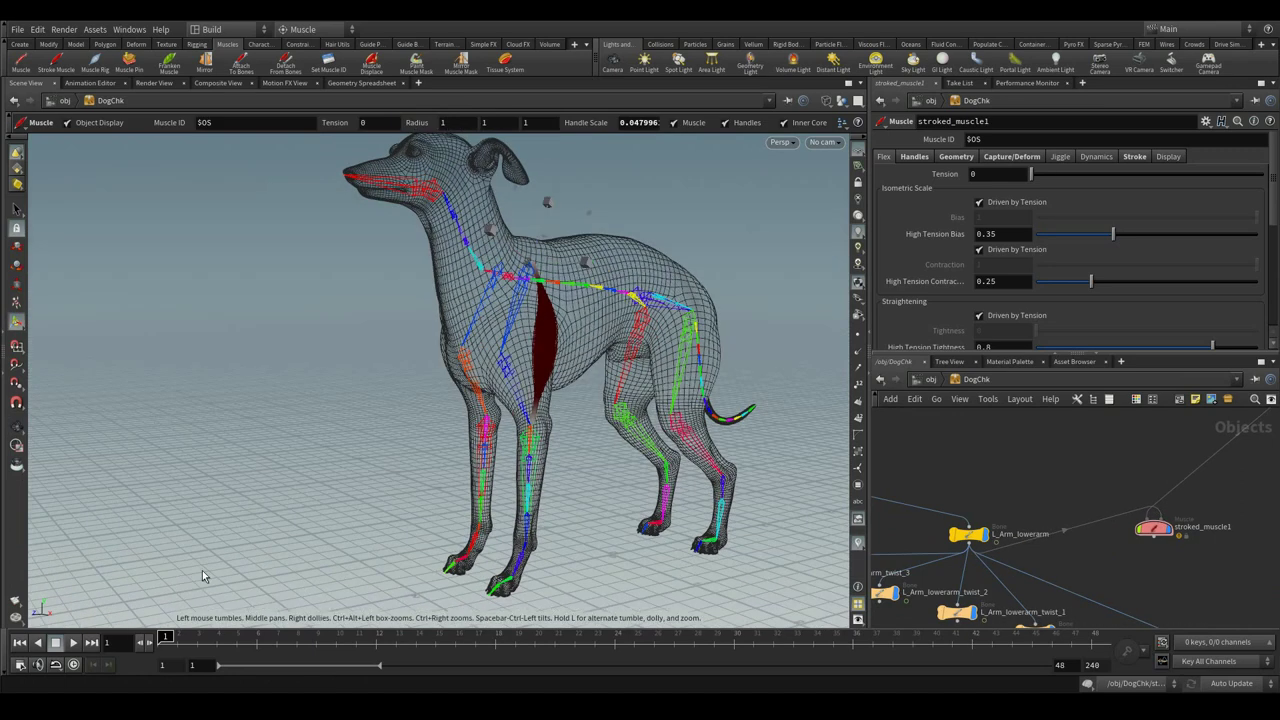
left_click_drag(167, 638, 243, 638)
left_click_drag(336, 634, 147, 646)
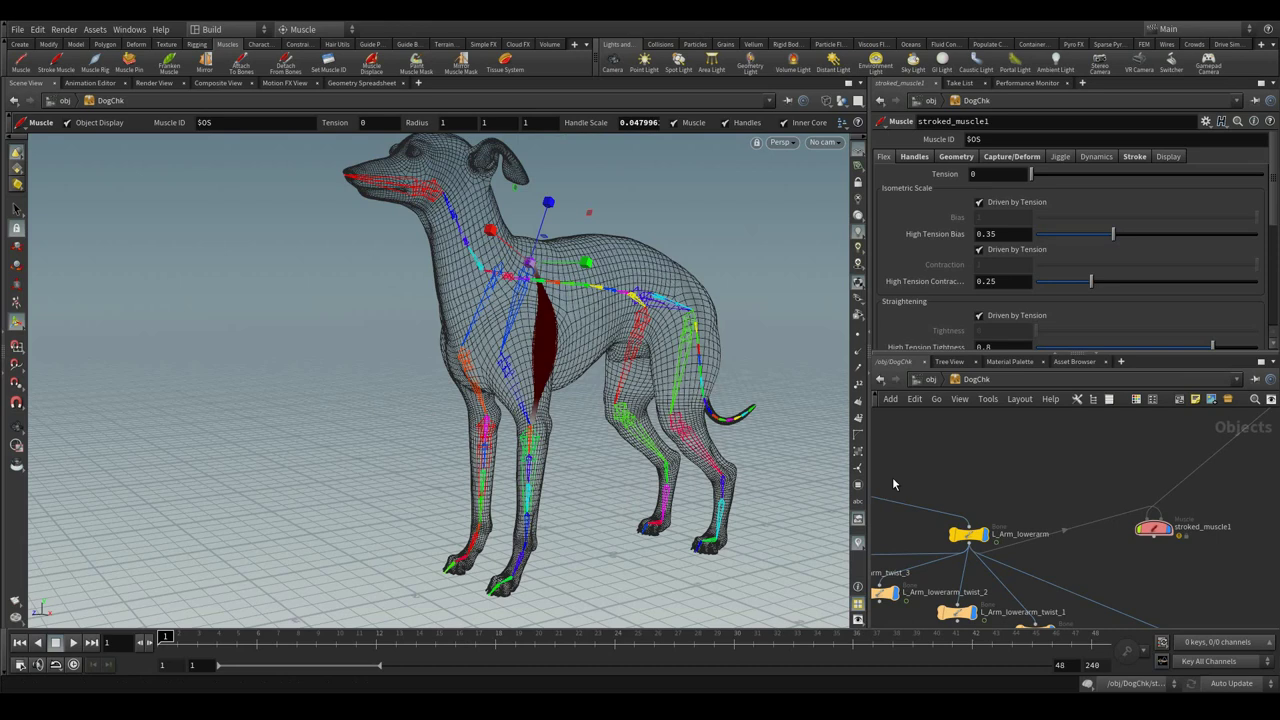
Try a larger first Construction Radius value in the muscle's geometry settings, check it around the leg, and undo it
left_click(970, 157)
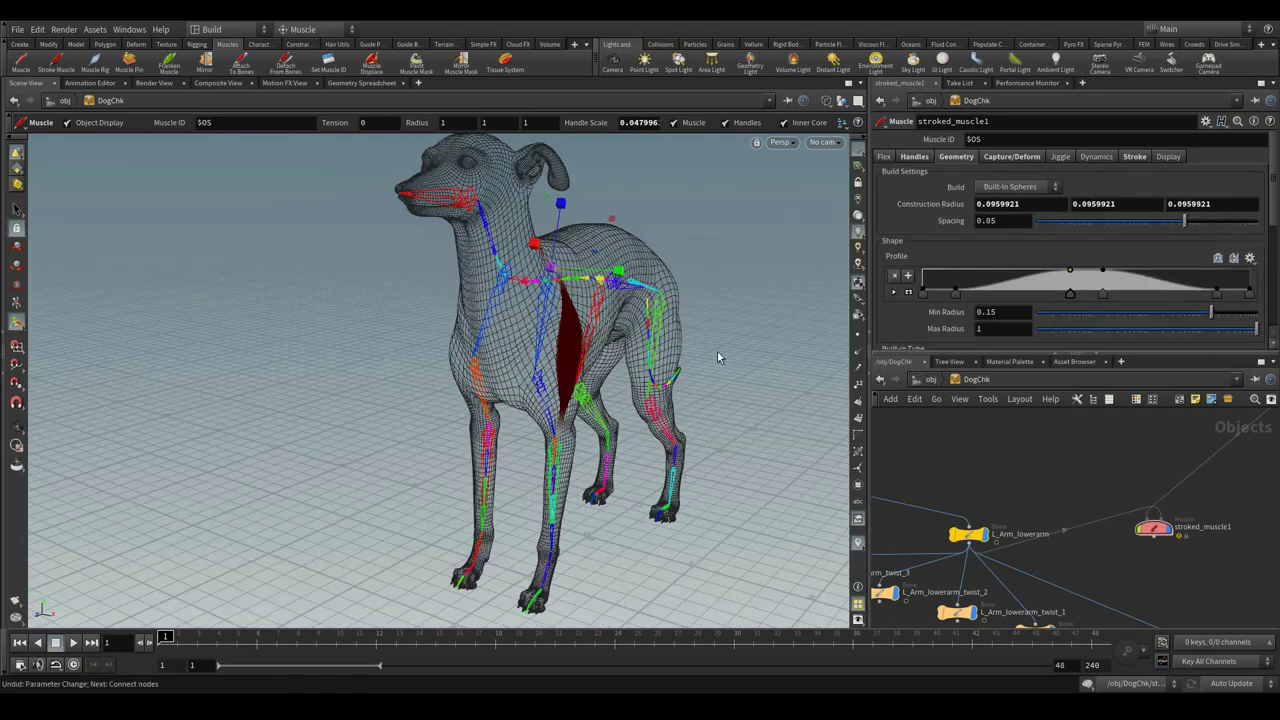
left_click_drag(717, 351, 745, 383, "alt")
middle_click_drag(1034, 204, 1036, 231)
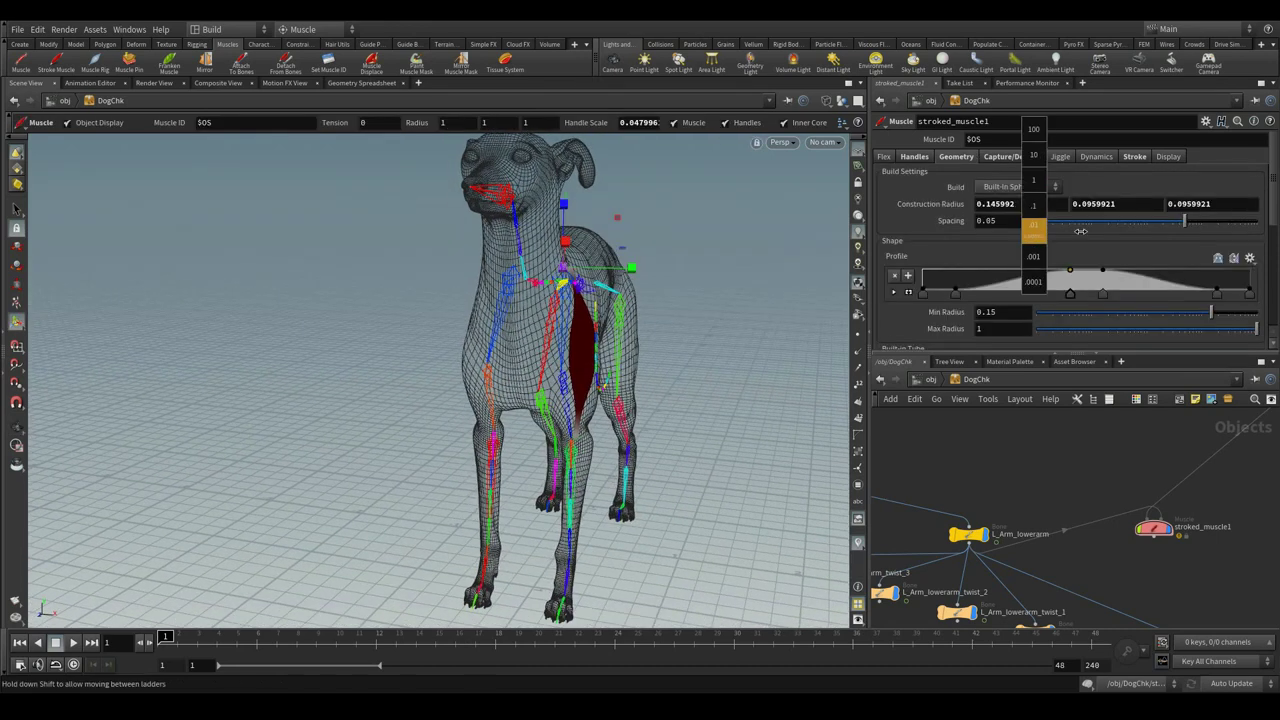
middle_click_drag(1217, 243, 1279, 247)
left_click_drag(756, 266, 603, 294, "alt")
right_click_drag(603, 294, 1080, 490, "alt")
key("ctrl+z")
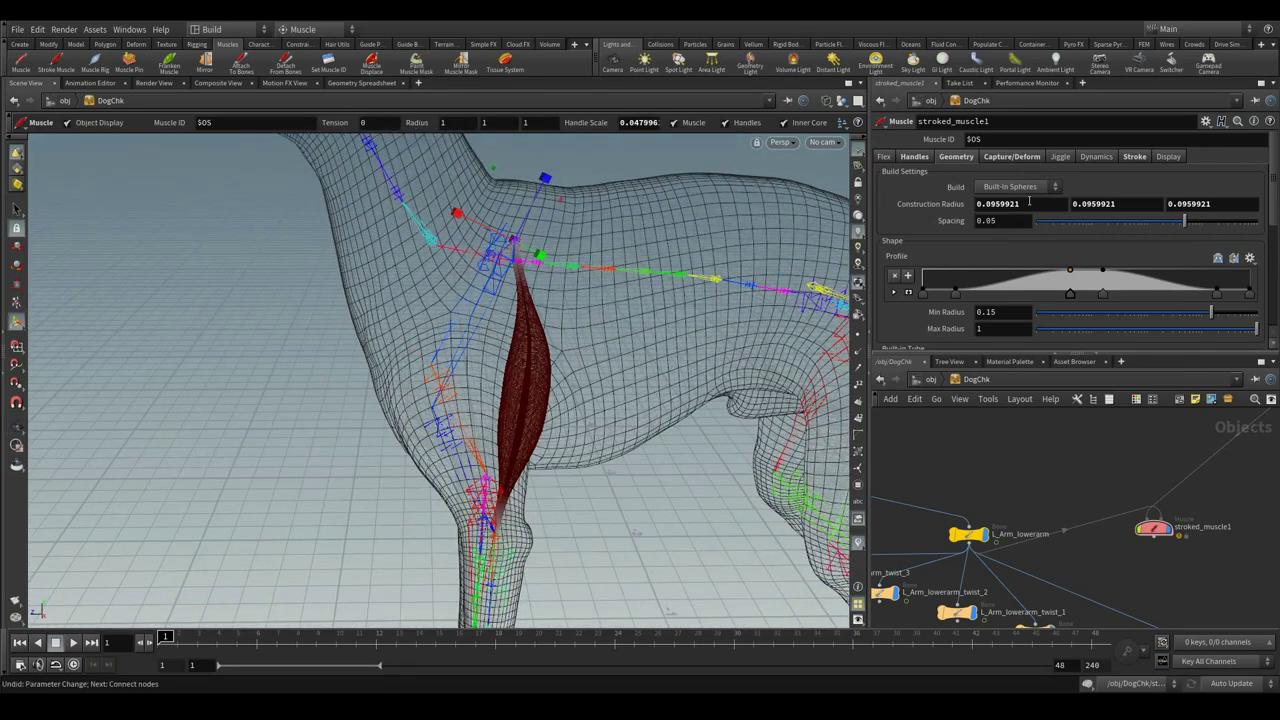
Set the muscle's first Construction Radius value to 0.126992 and inspect its thickness on the front leg
middle_click_drag(1029, 200, 1225, 270)
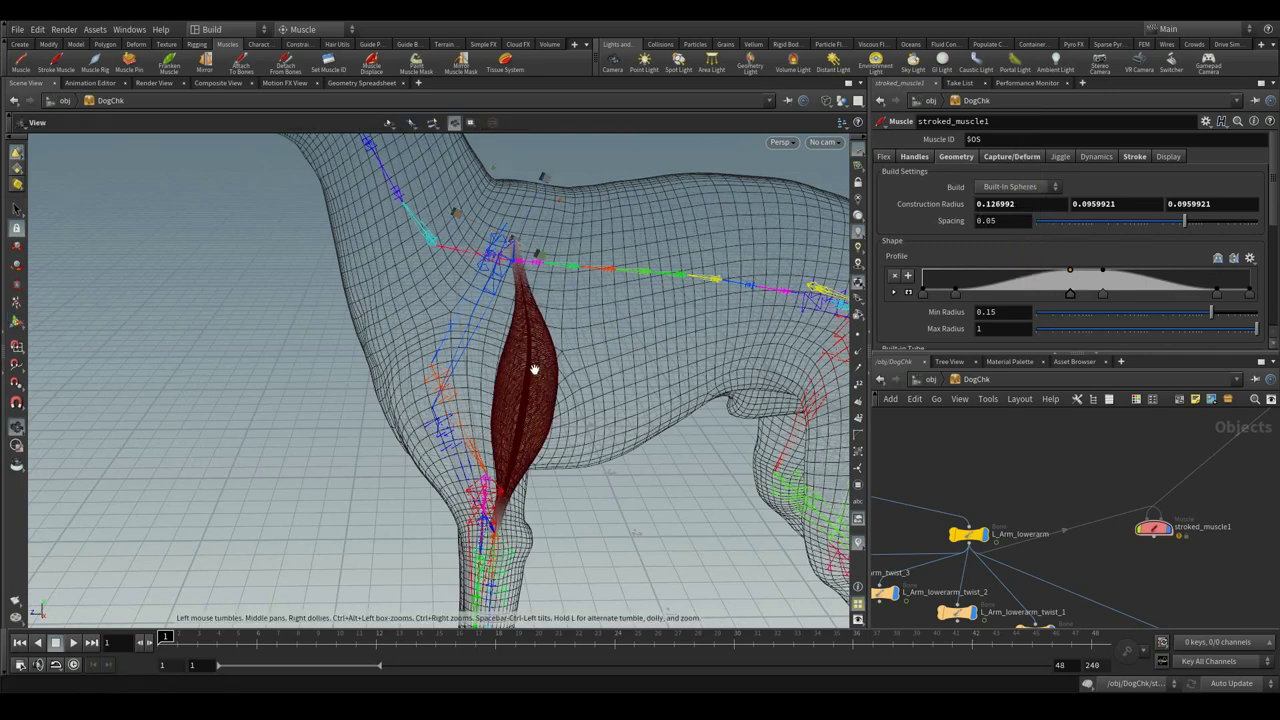
left_click_drag(646, 352, 560, 223, "alt")
key("Return")
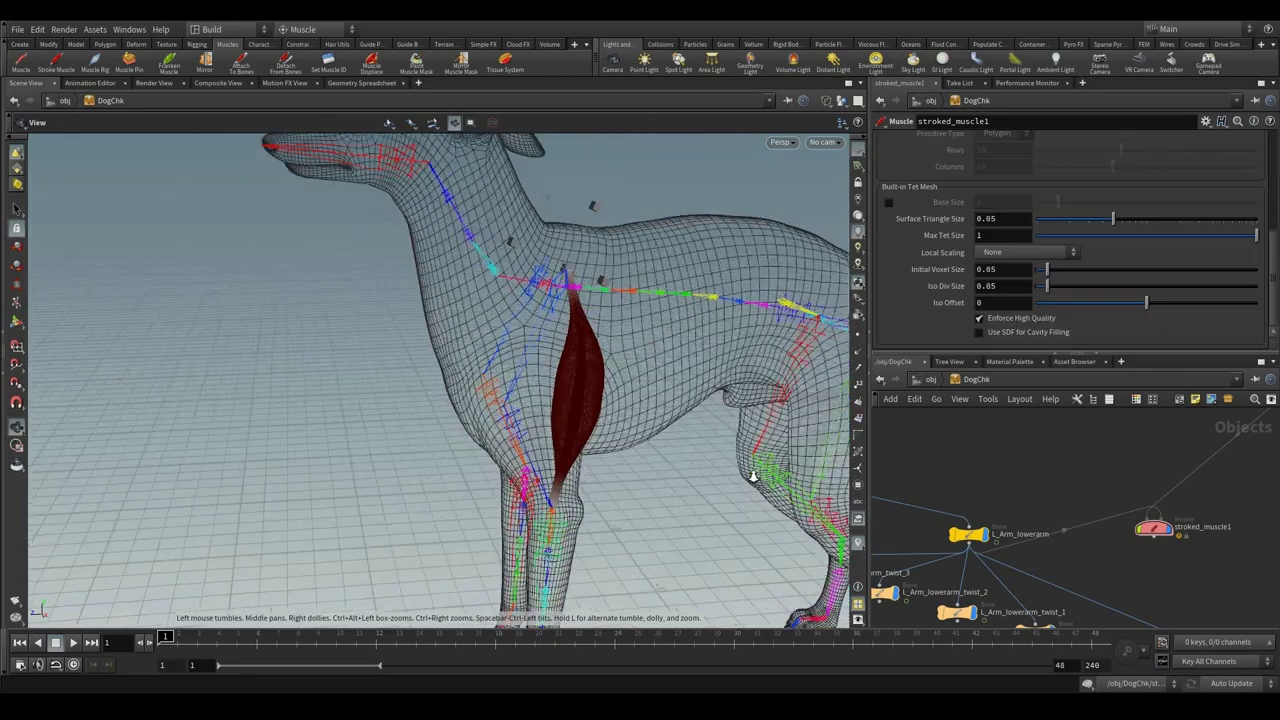
scroll(194, 486, "up", 5)
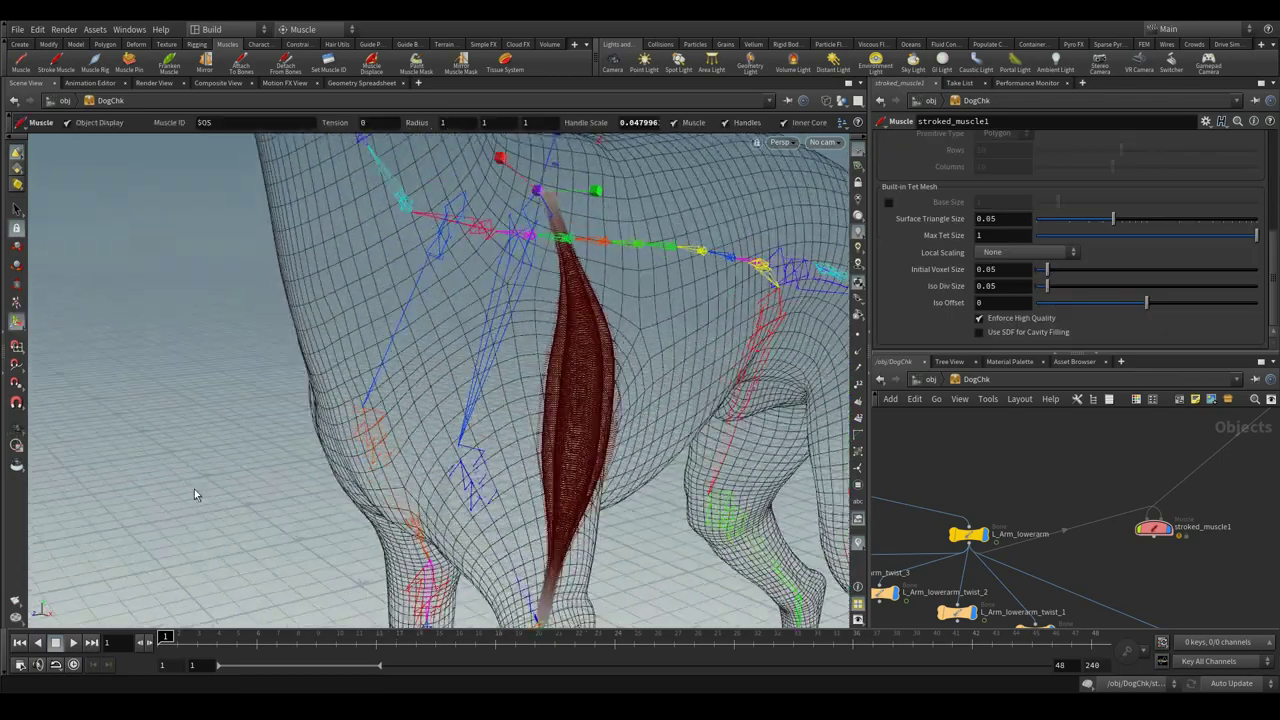
Activate the Pose tool and select the muscle's upper handle, framing the front leg in the Right view
left_click(16, 211)
left_click(16, 303)
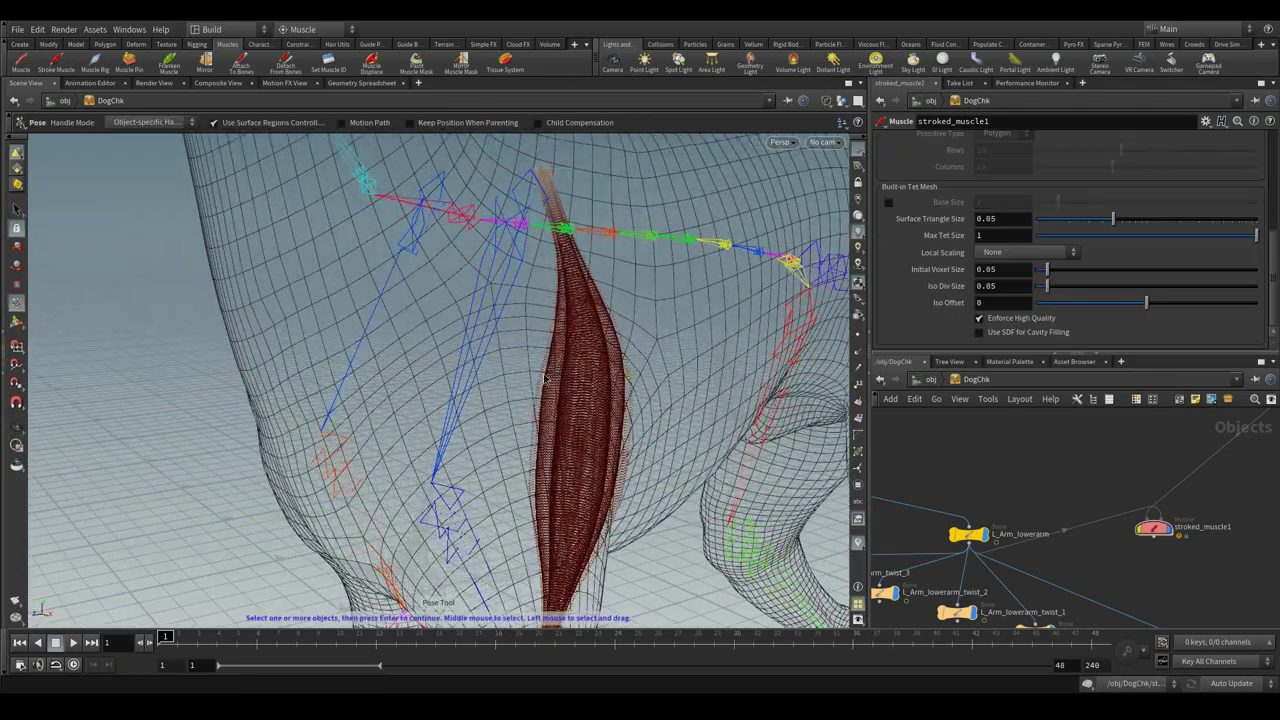
left_click(594, 562)
left_click_drag(588, 340, 560, 177, "alt")
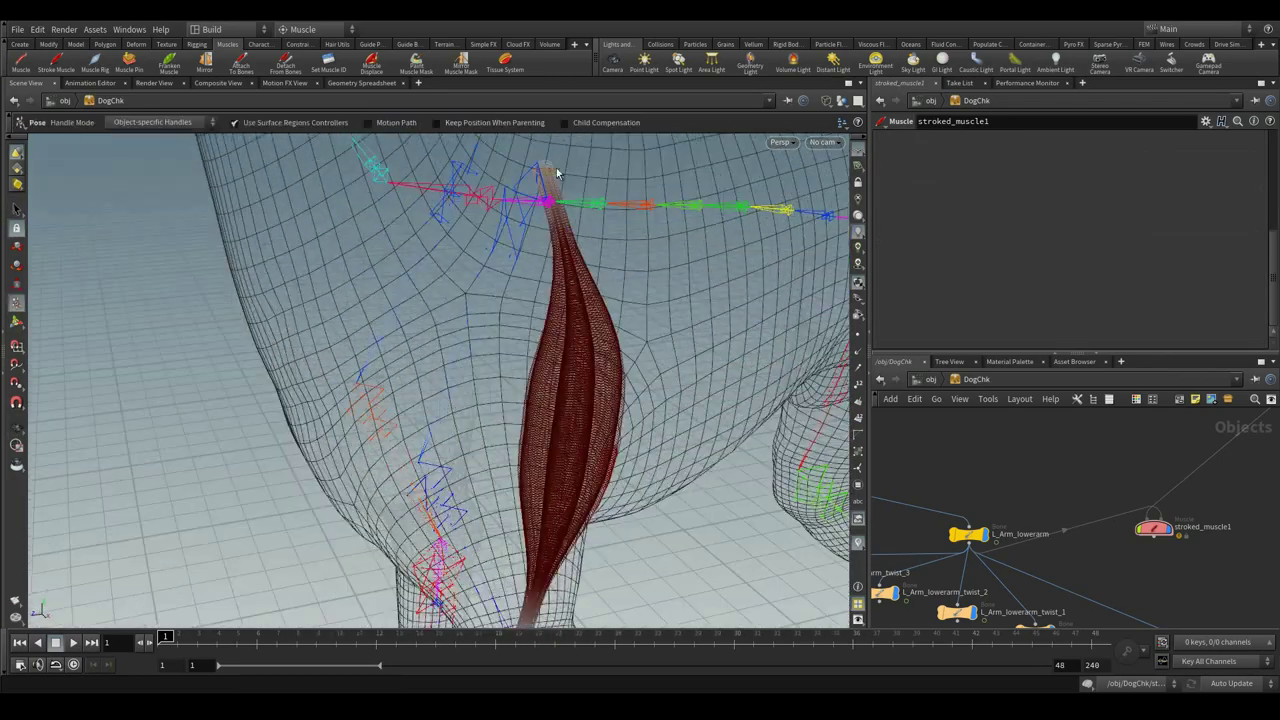
left_click(577, 249)
left_click_drag(577, 249, 649, 360, "alt")
key("space+4")
scroll(1072, 485, "down", 4)
scroll(660, 318, "up", 1)
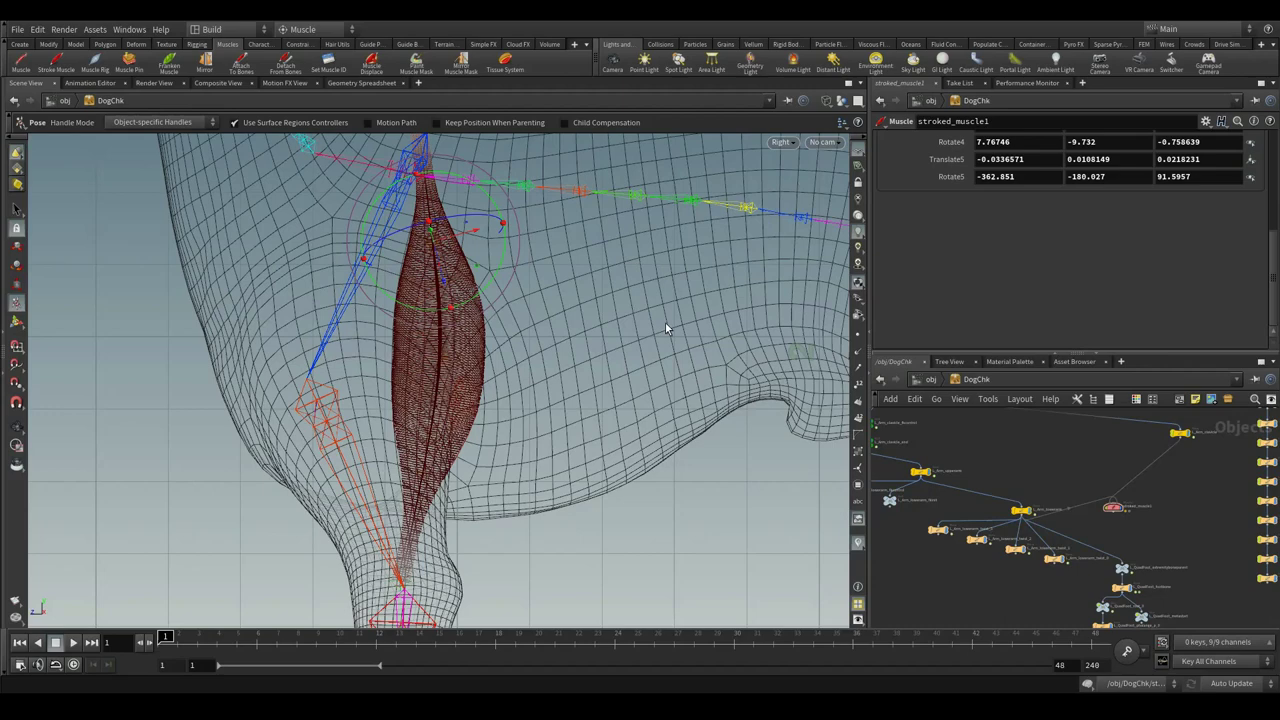
Shift the muscle's middle and lower handles forward in side view, undoing the last handle move
left_click(437, 363)
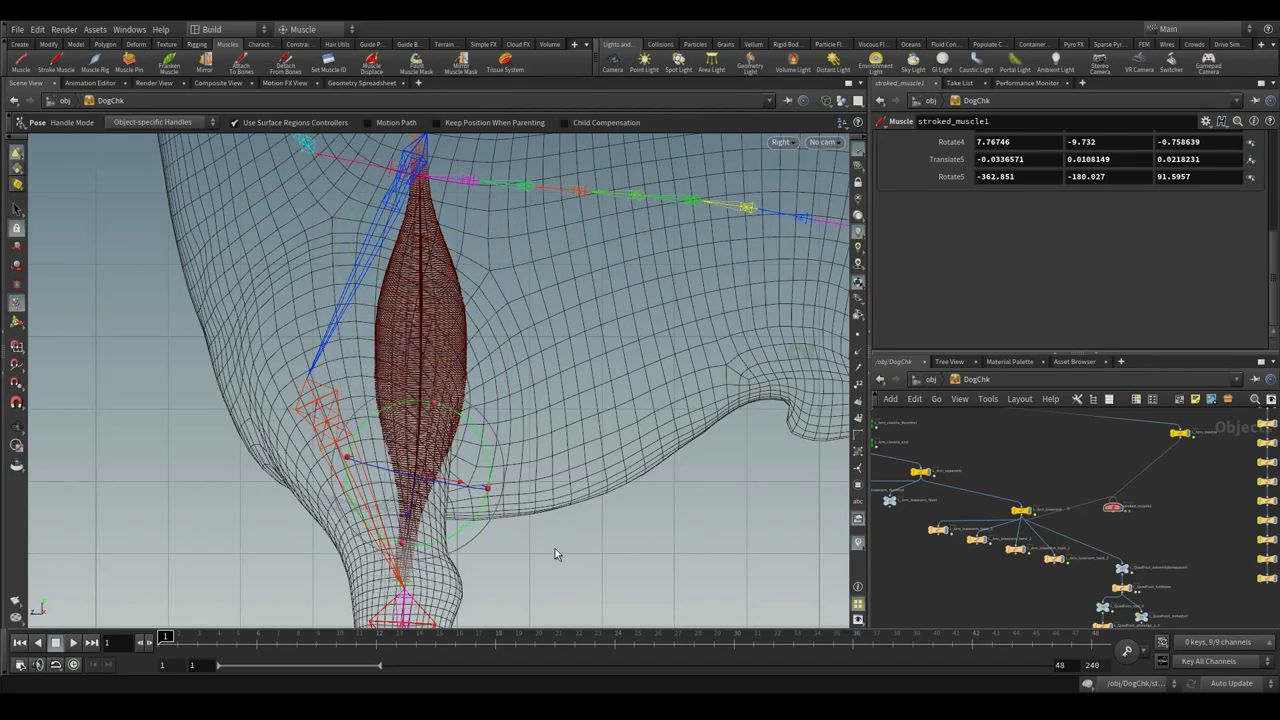
key("Escape")
left_click_drag(551, 546, 604, 478)
left_click_drag(604, 478, 598, 481)
key("ctrl+z")
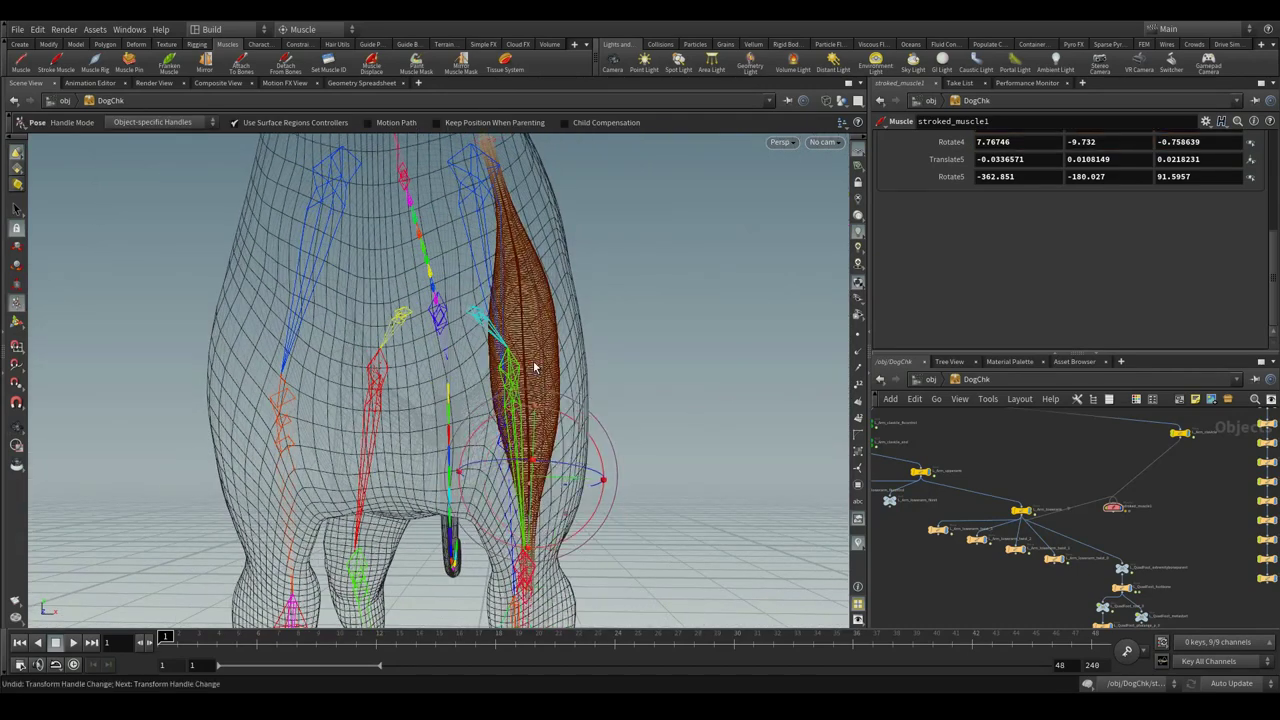
Pull the muscle's middle and lower handles outward from the leg bones in front view
left_click(534, 368)
left_click_drag(563, 365, 592, 365)
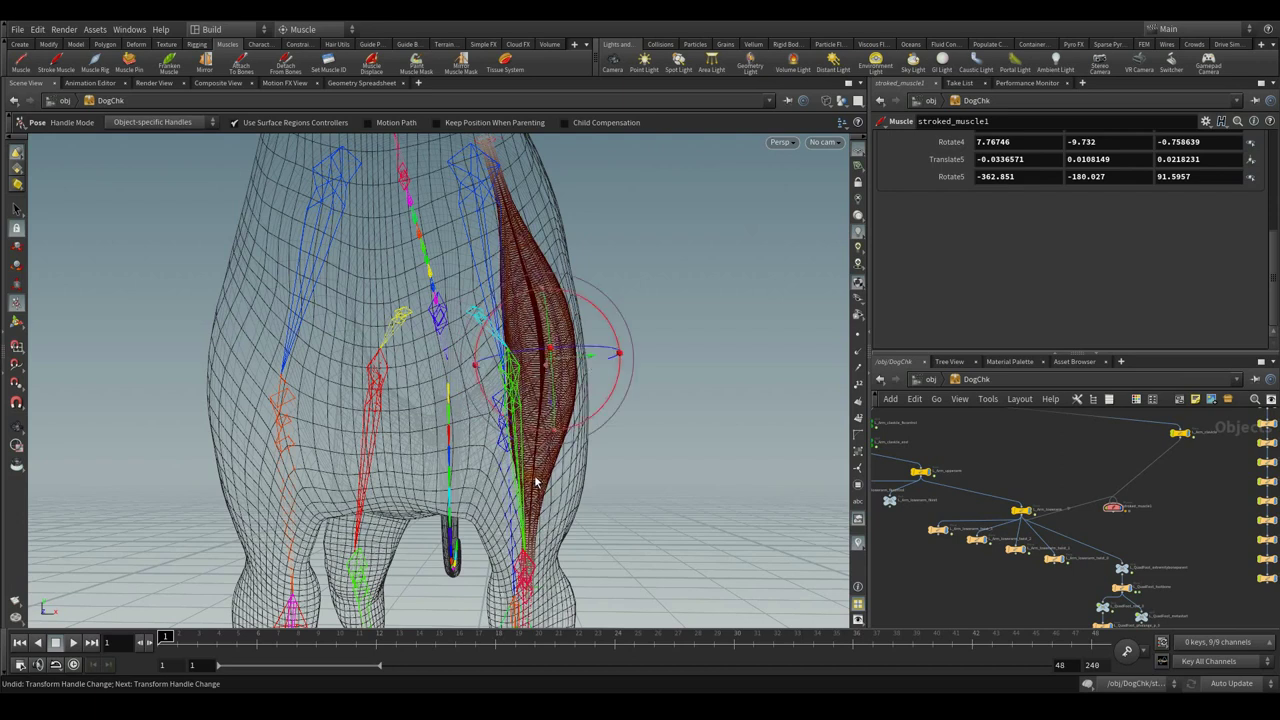
left_click(536, 479)
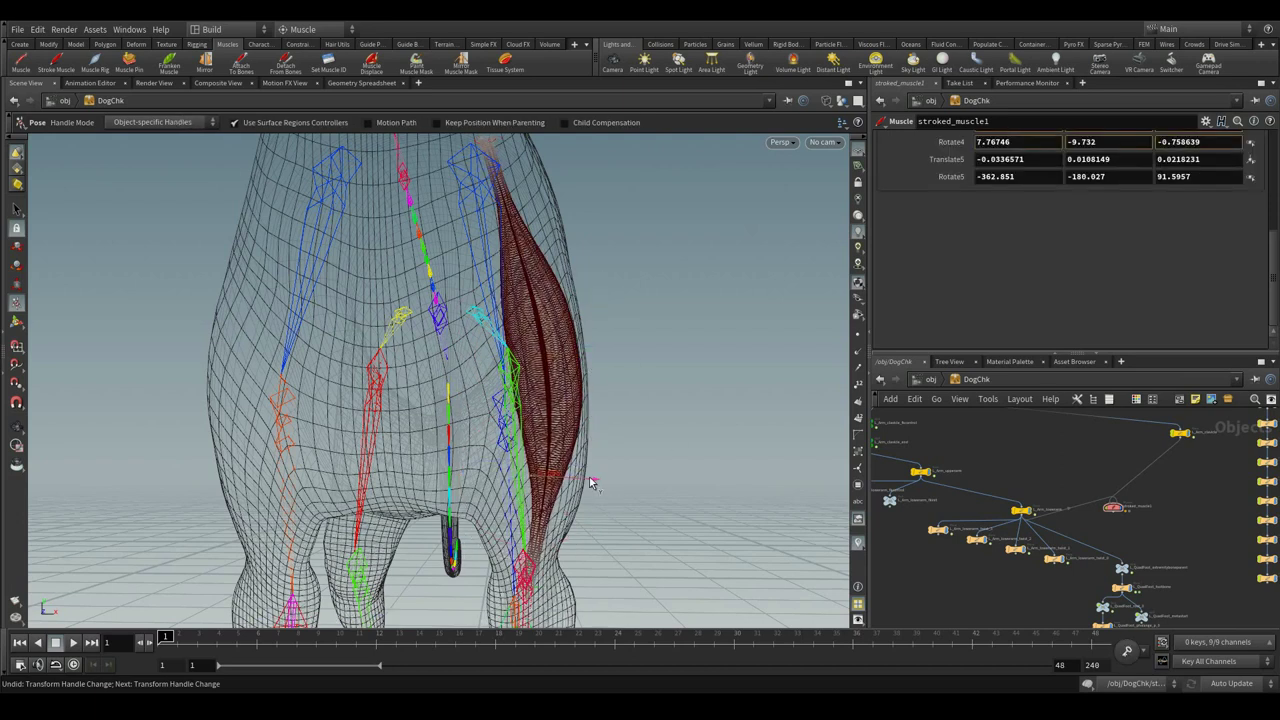
middle_click_drag(622, 481, 631, 569, "alt")
Fine-tune the muscle's central handles outward so its bulge reaches the skin surface
left_click(540, 343)
left_click_drag(565, 326, 585, 318)
left_click(566, 456)
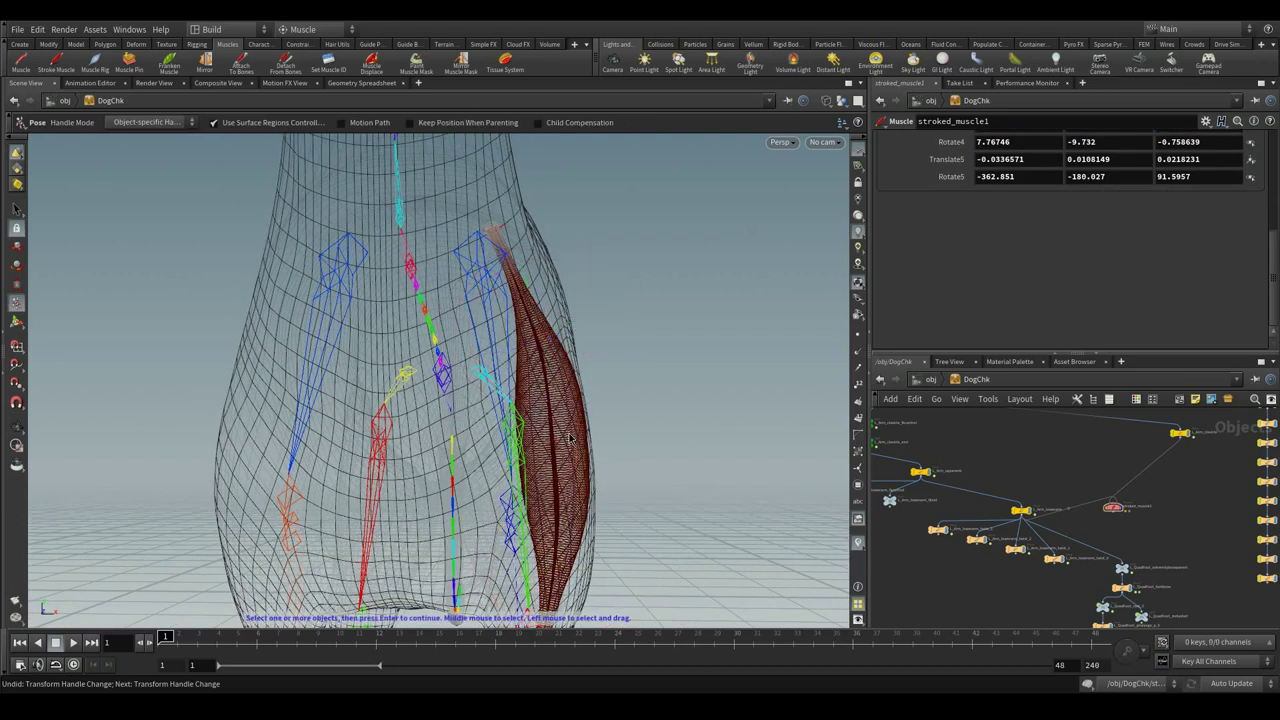
right_click_drag(590, 470, 703, 434, "alt")
middle_click_drag(703, 434, 700, 378, "alt")
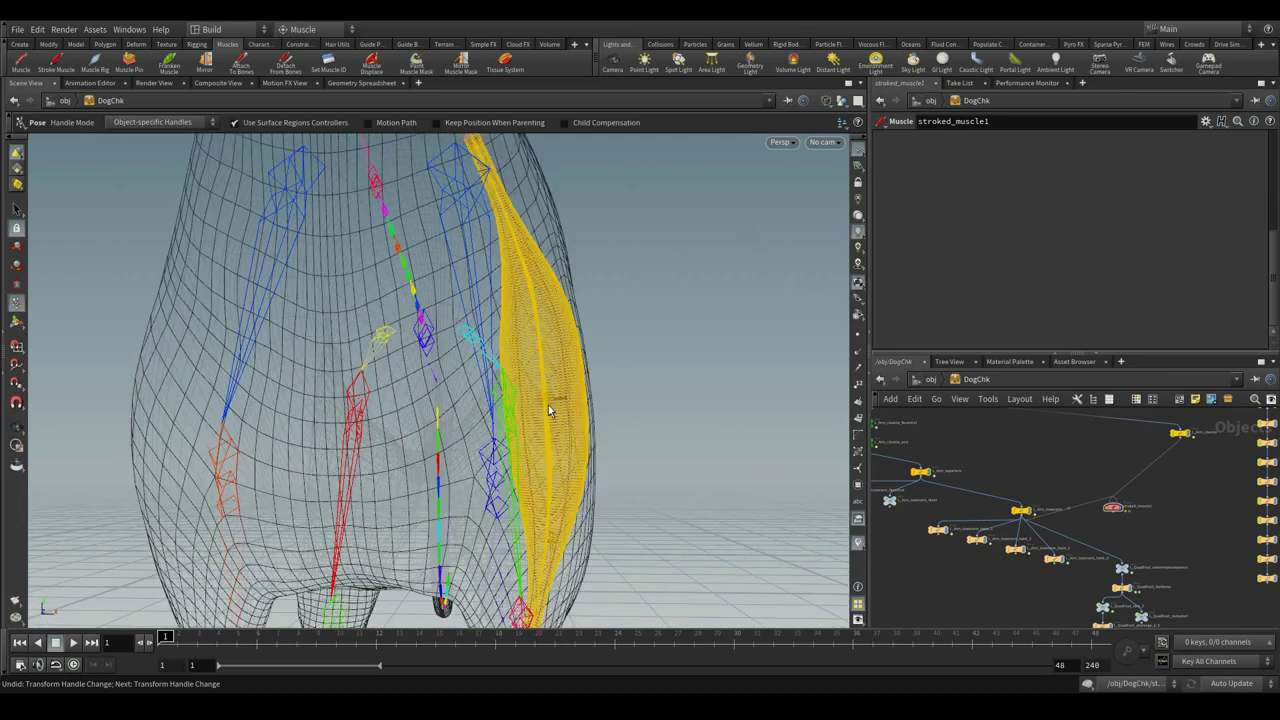
left_click(554, 402)
left_click(551, 403)
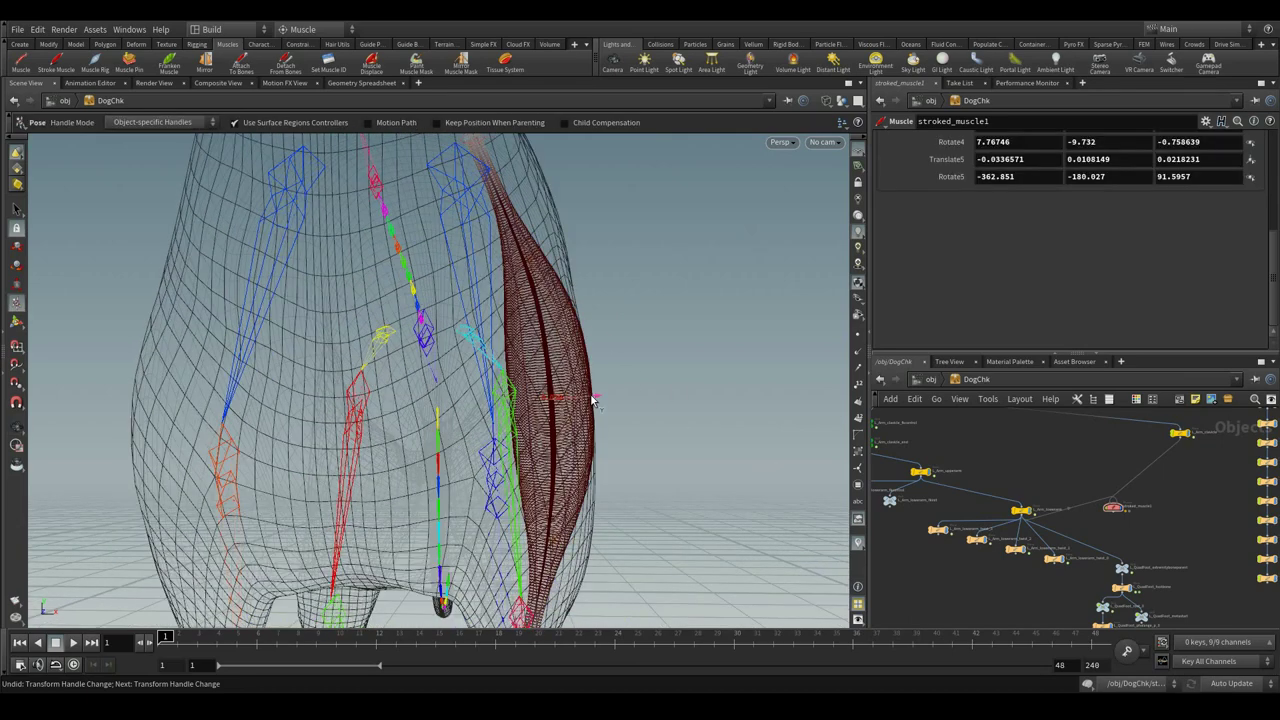
Widen the muscle further by increasing its first Construction Radius value, judging it against the shaded skin
left_click_drag(591, 400, 465, 485, "alt")
scroll(1050, 242, "up", 5)
left_click(1008, 156)
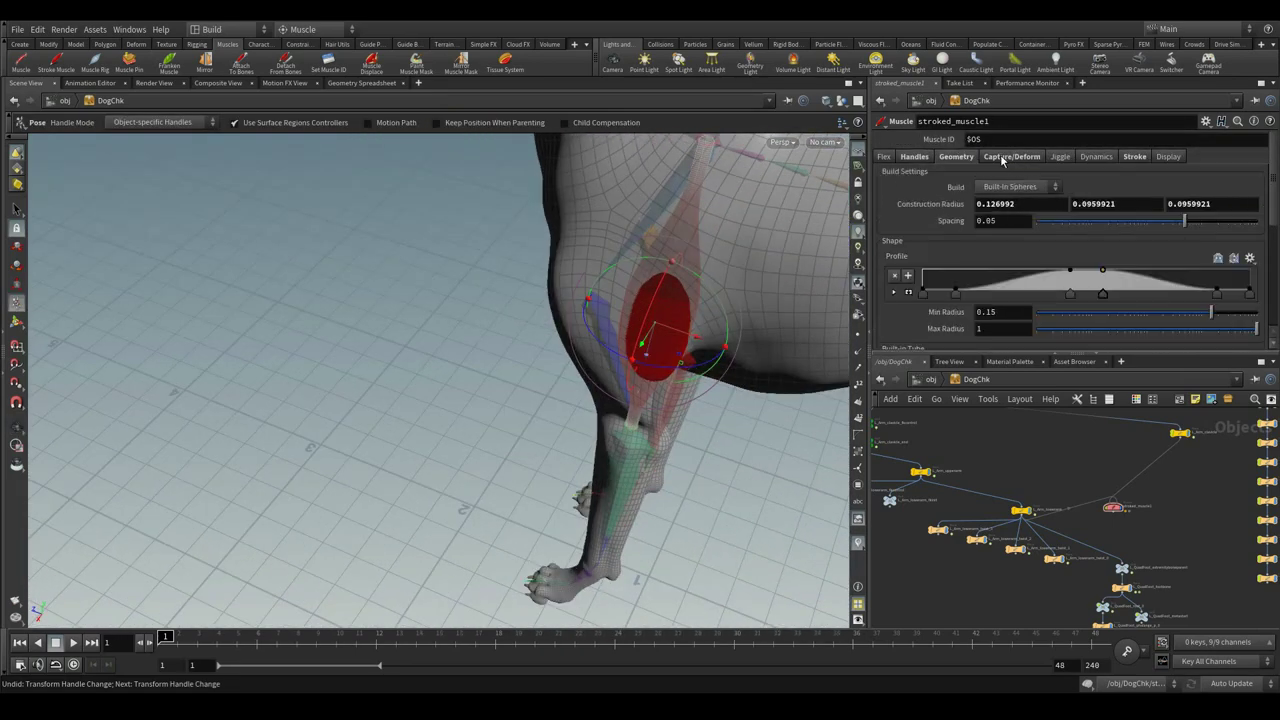
middle_click_drag(1020, 203, 1068, 228)
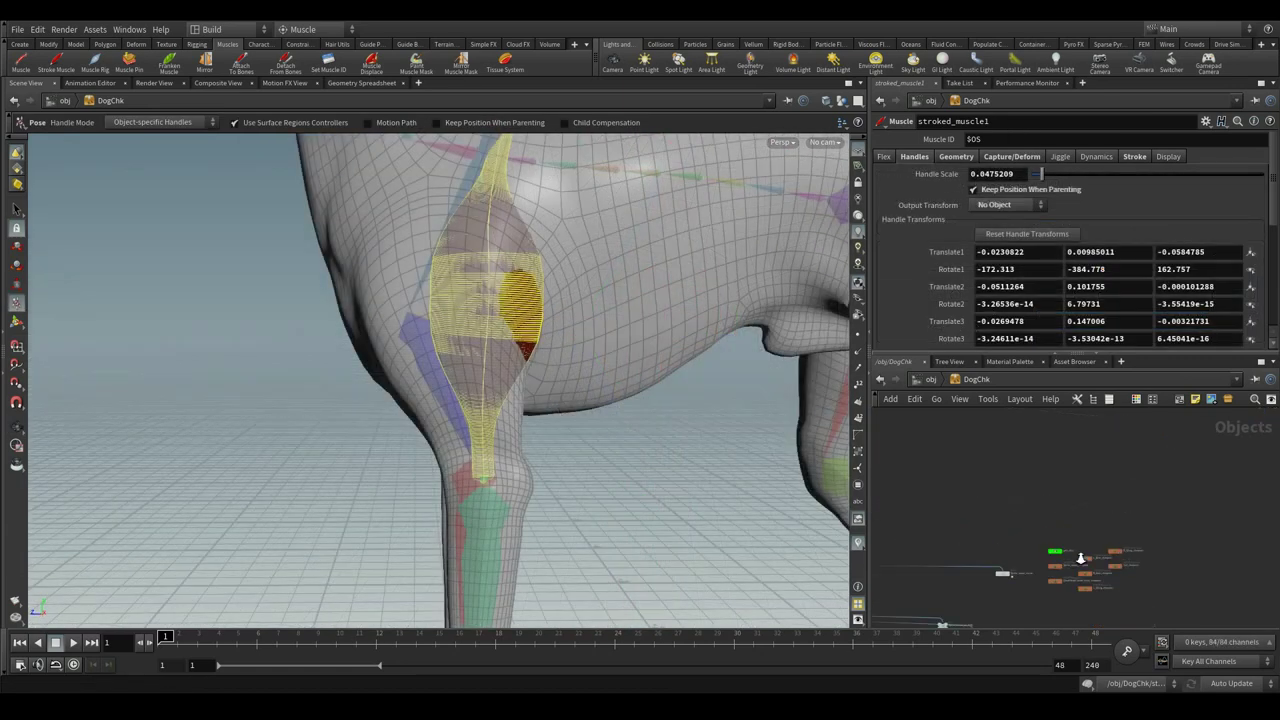
Hide the geo_skin object to view the muscle and bones on their own from the front
key("h")
left_click(1066, 513)
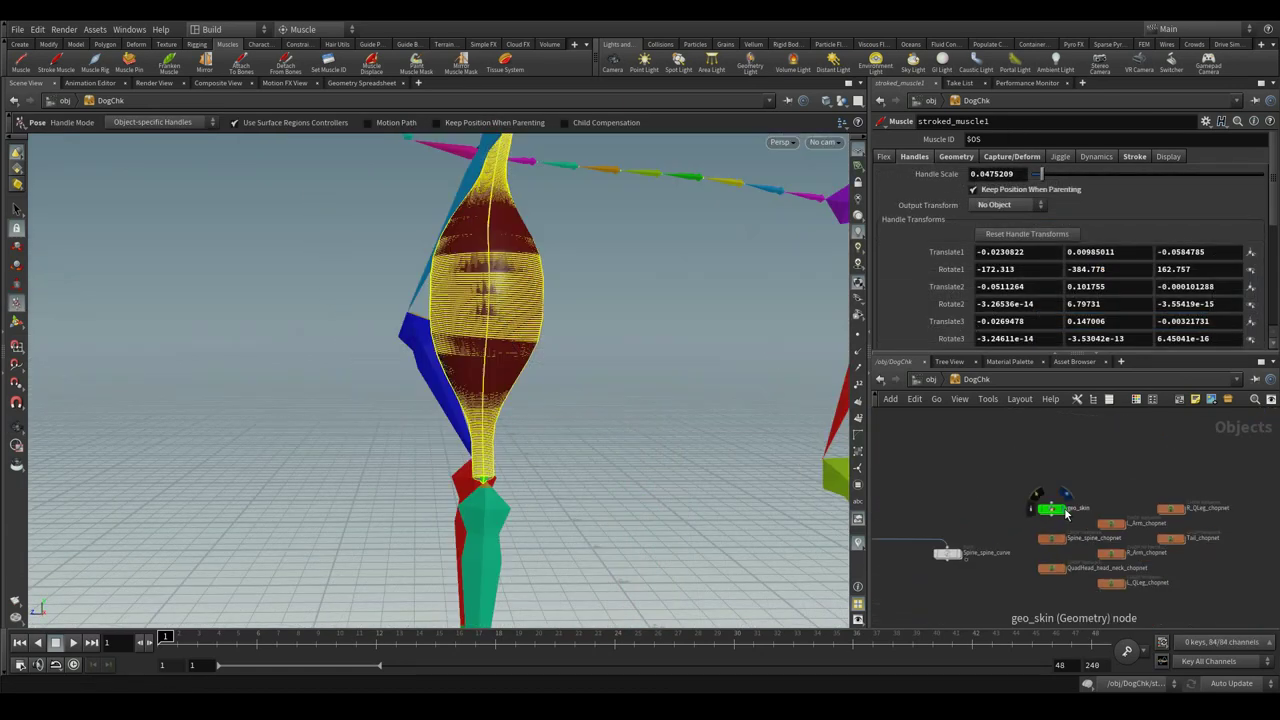
right_click_drag(660, 425, 312, 328, "alt")
left_click_drag(312, 328, 595, 413, "alt")
key("Return")
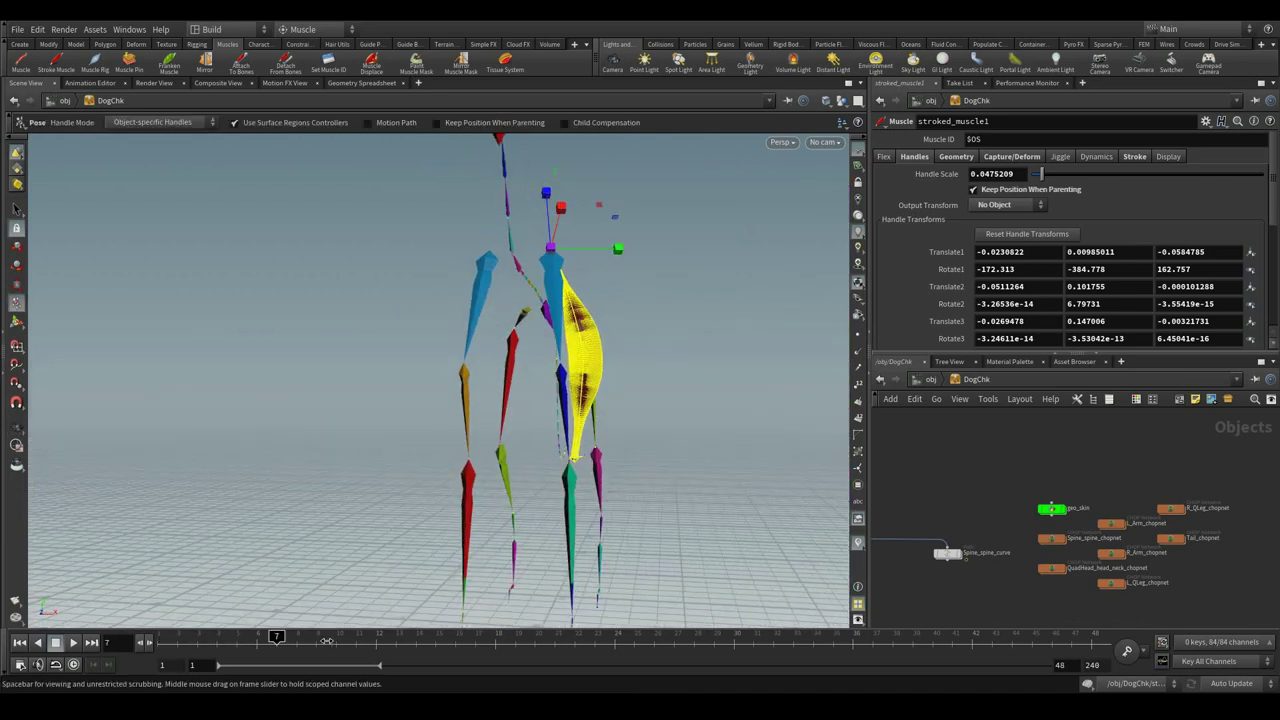
Scrub the animation forward and back to frame 1 to check the muscle's motion, and display geo_skin again
left_click_drag(327, 641, 516, 641)
left_click_drag(586, 514, 428, 524, "alt")
left_click_drag(513, 642, 166, 642)
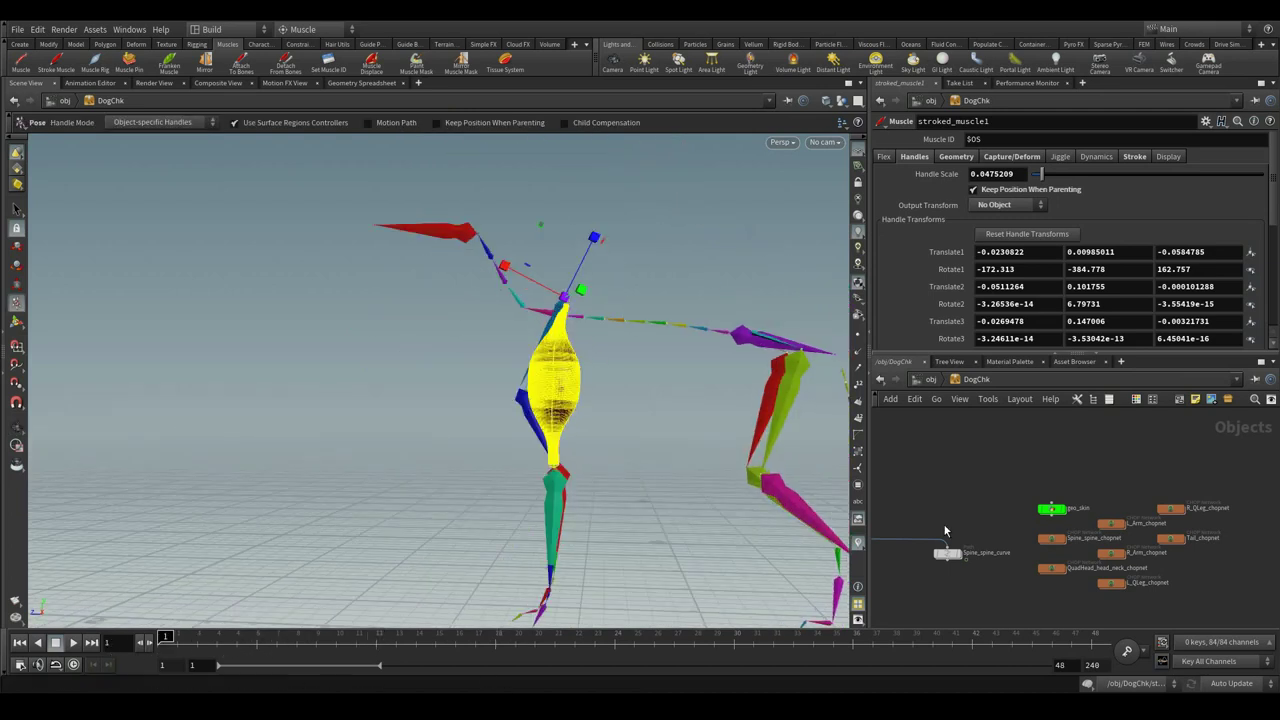
left_click(1070, 494)
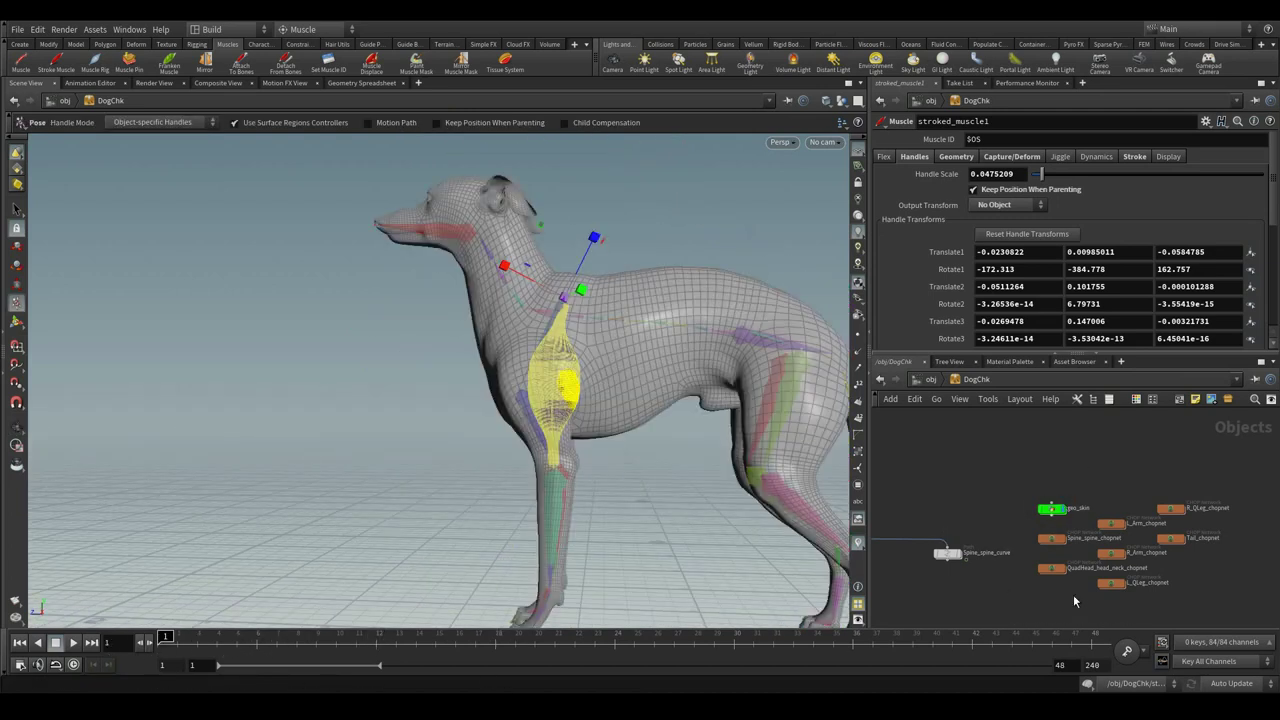
Locate the stroked_muscle1 node in the network and move it below the left arm and foot bone nodes
right_click_drag(1077, 596, 906, 554)
middle_click_drag(992, 527, 1171, 409)
middle_click_drag(994, 577, 1215, 578)
right_click_drag(1215, 580, 1024, 548)
middle_click_drag(953, 594, 1066, 569)
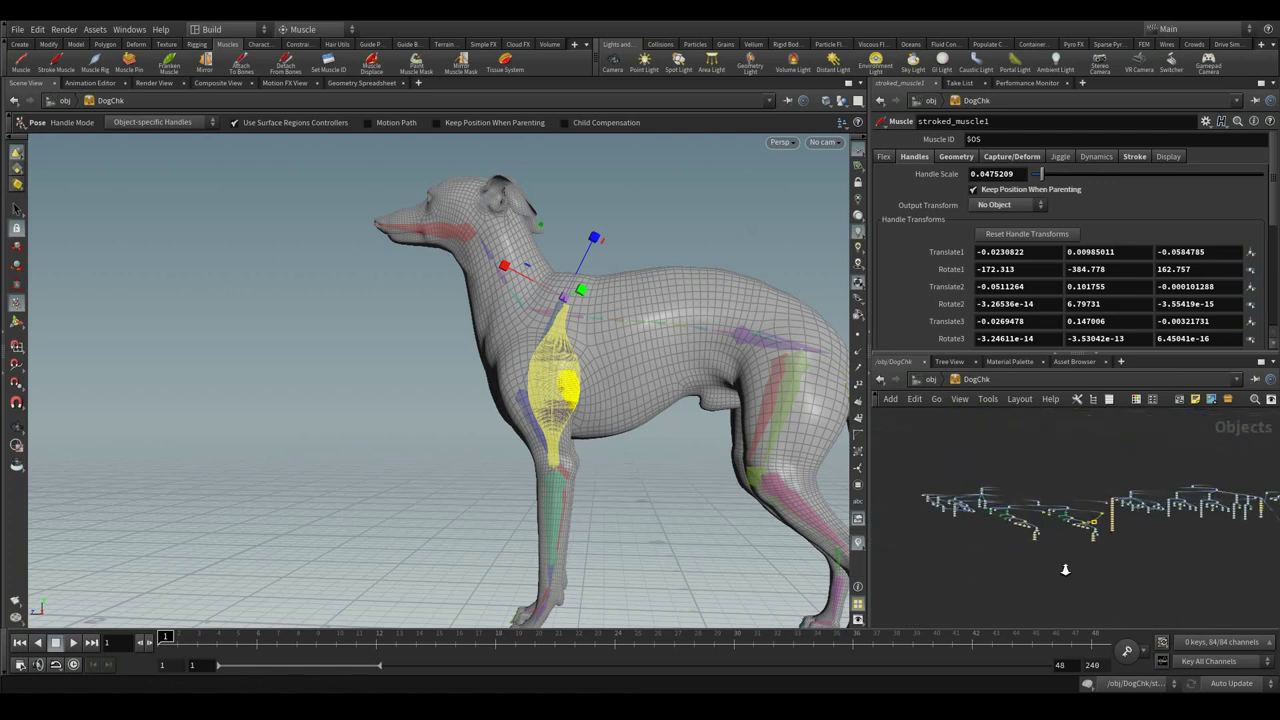
right_click_drag(1066, 569, 1191, 563)
middle_click_drag(1199, 445, 1039, 537)
right_click_drag(1105, 543, 1168, 584)
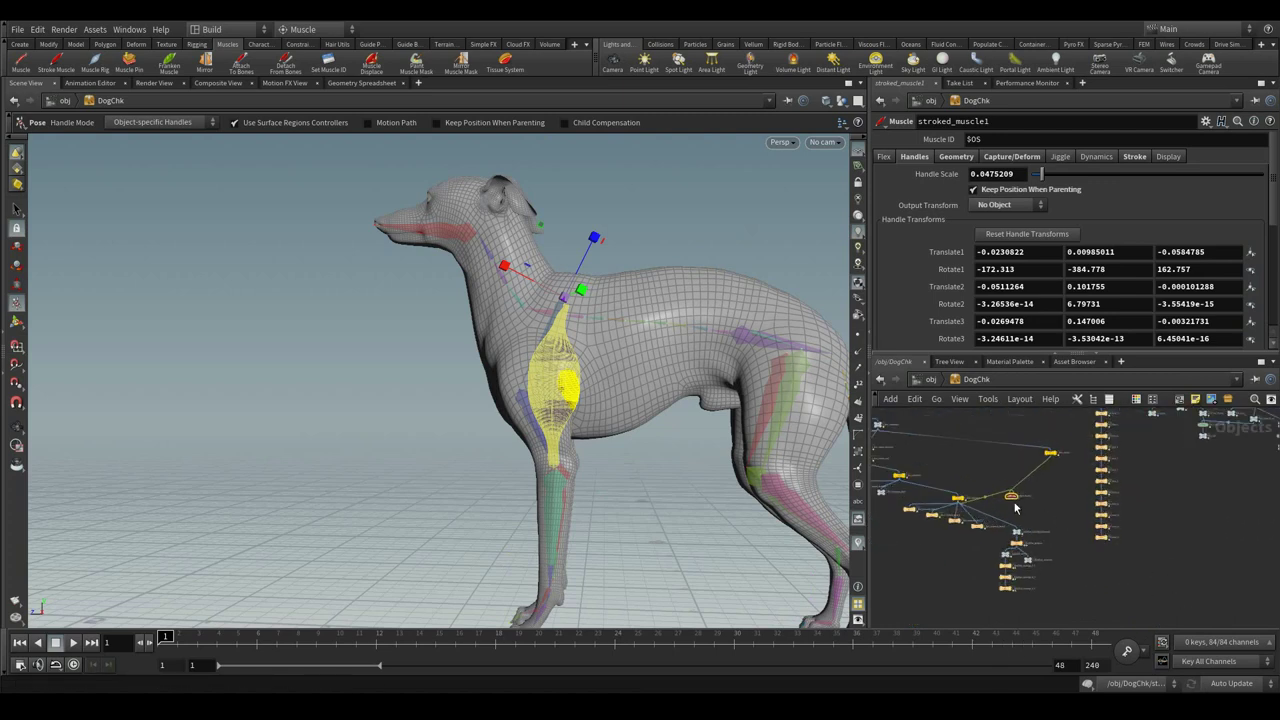
left_click_drag(1012, 497, 1013, 592)
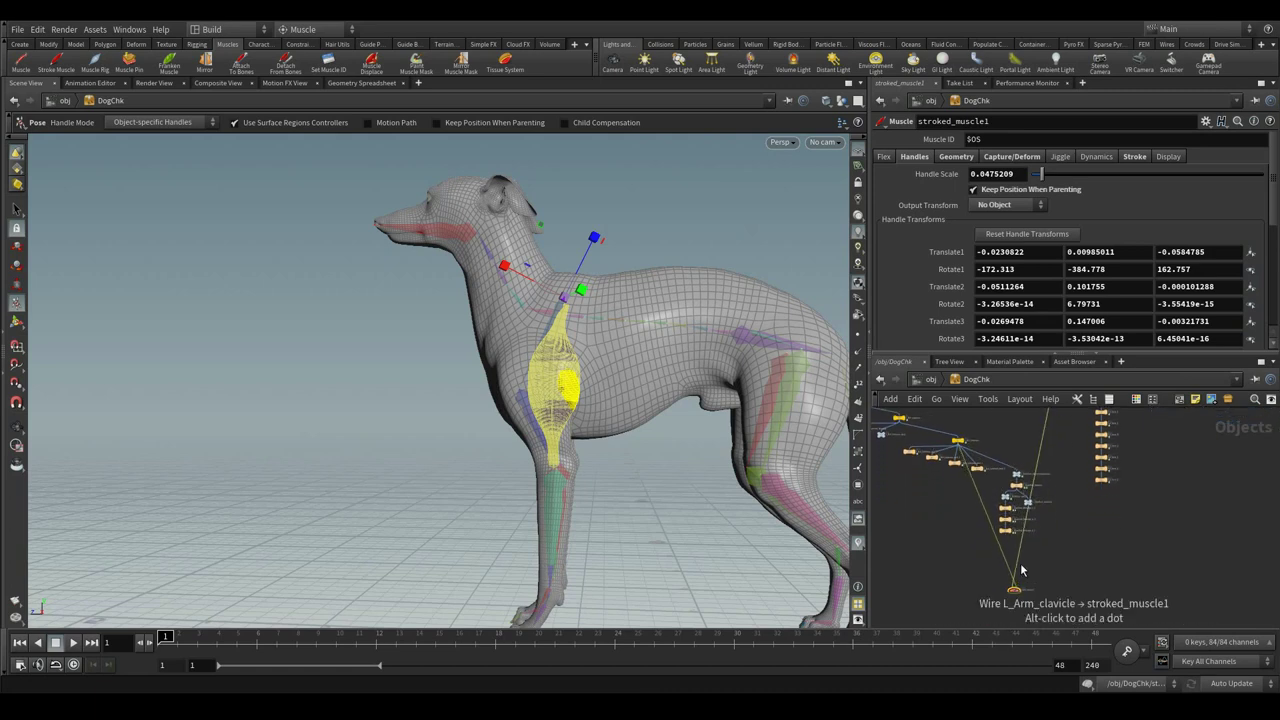
Frame the stroked_muscle1 node in the network and rename it as L_Arm_Mus
key("f")
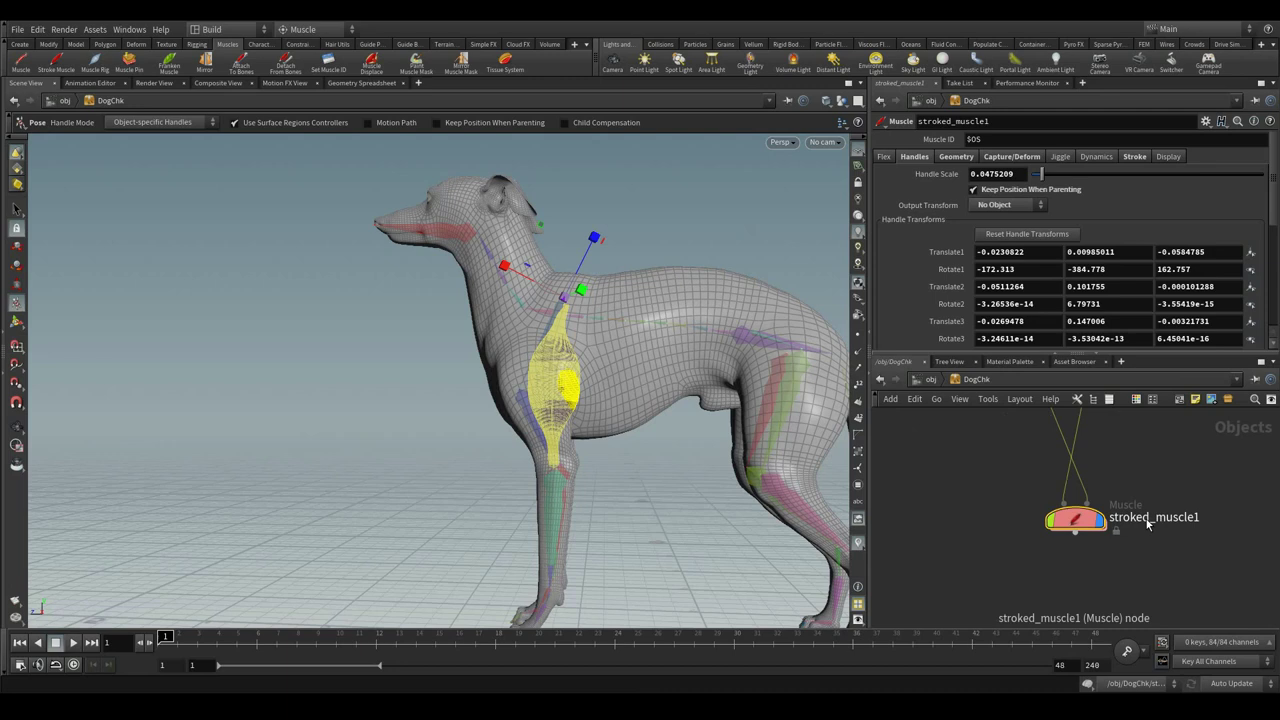
double_click(1148, 519)
type("L_Arm_")
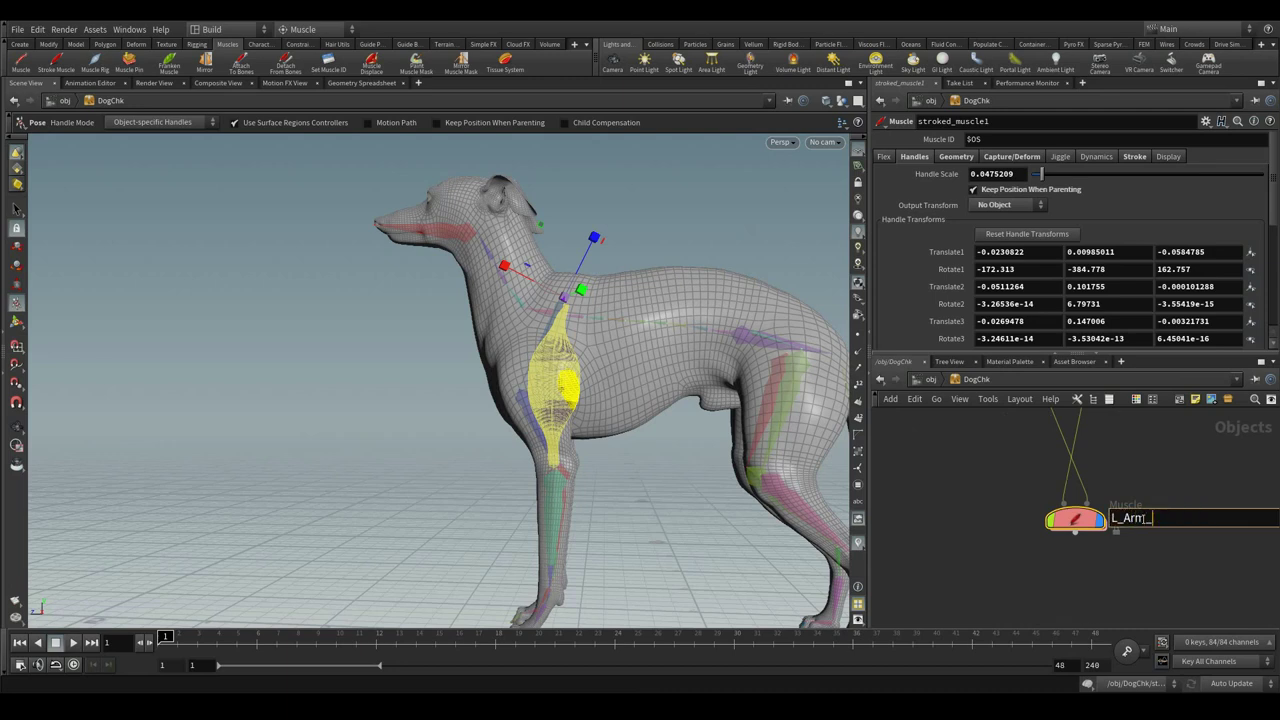
type("Mus")
key("Return")
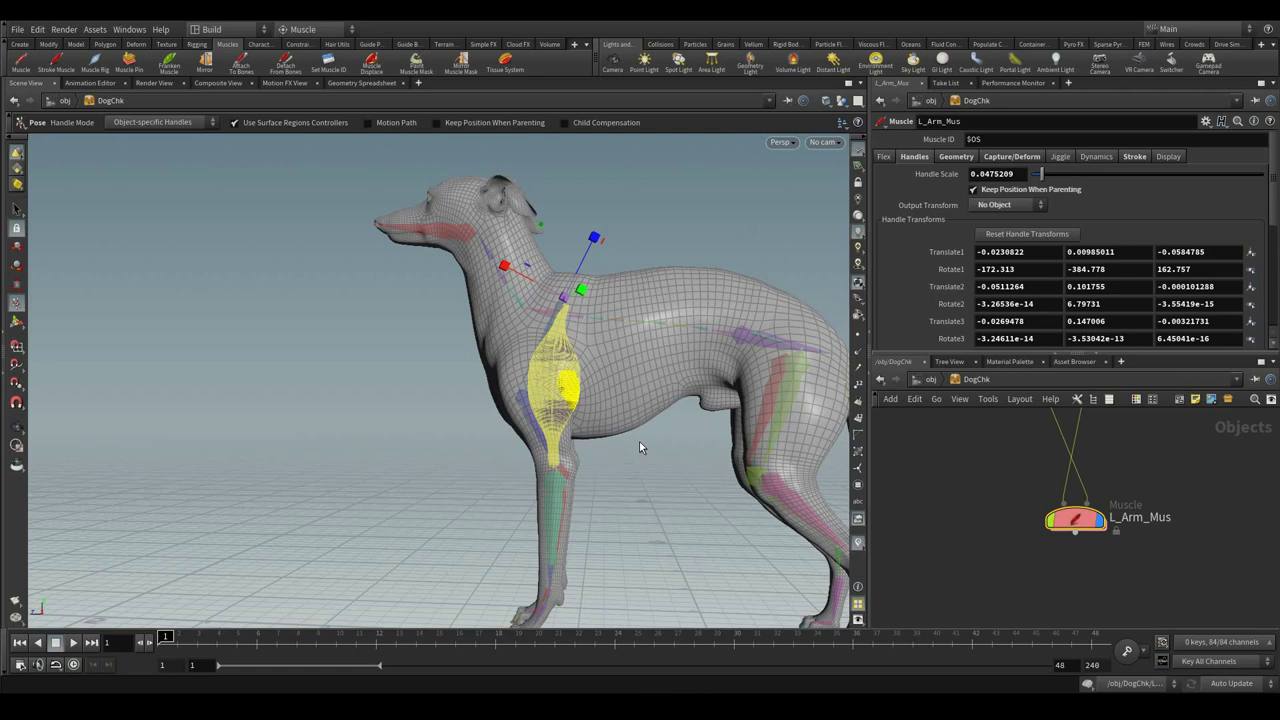
Start the Stroke Muscle tool in the right side view with geo_skin as the skin object
scroll(548, 365, "up", 5)
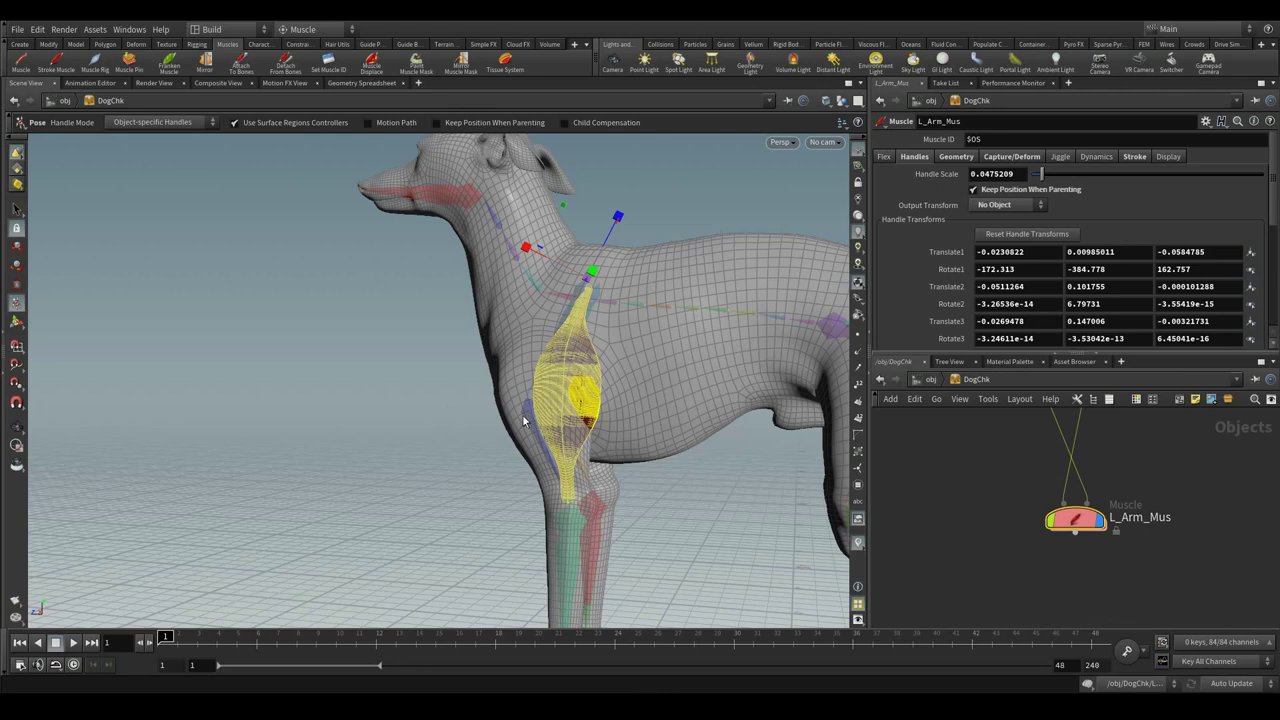
left_click_drag(467, 402, 531, 418, "alt")
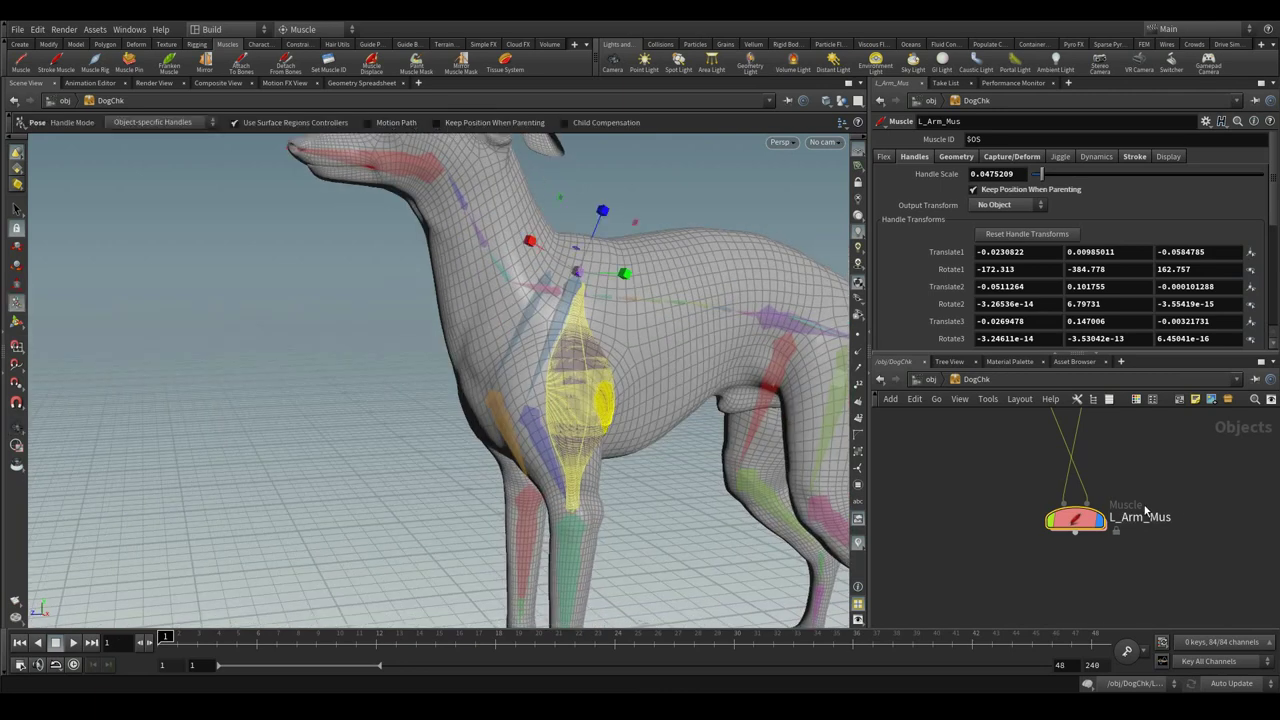
scroll(1111, 557, "down", 5)
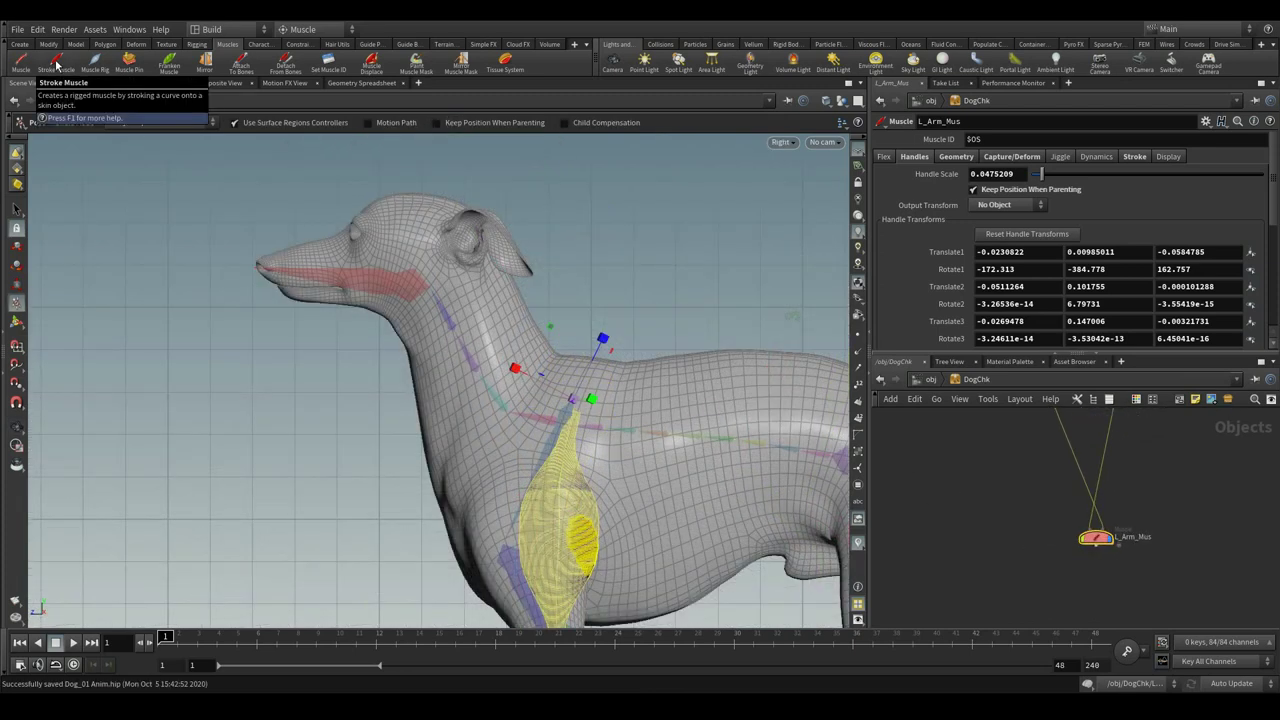
left_click(57, 65)
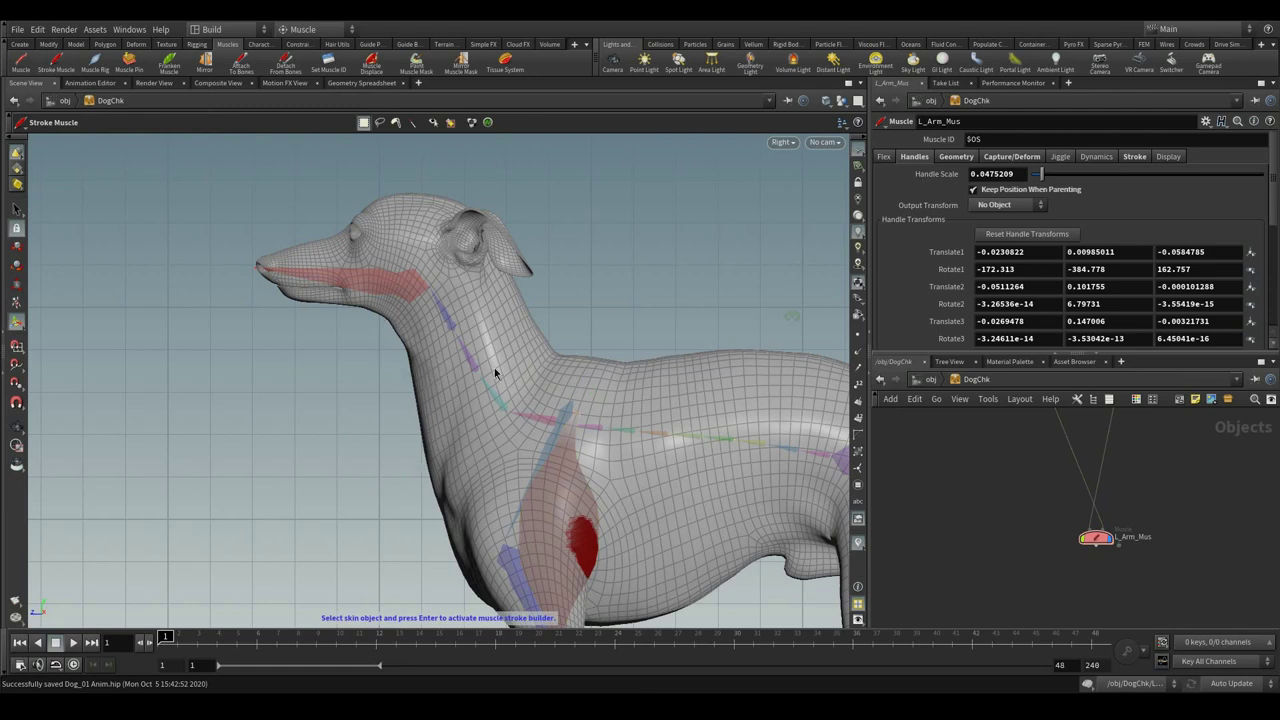
right_click_drag(1200, 482, 836, 581)
middle_click_drag(836, 581, 822, 583)
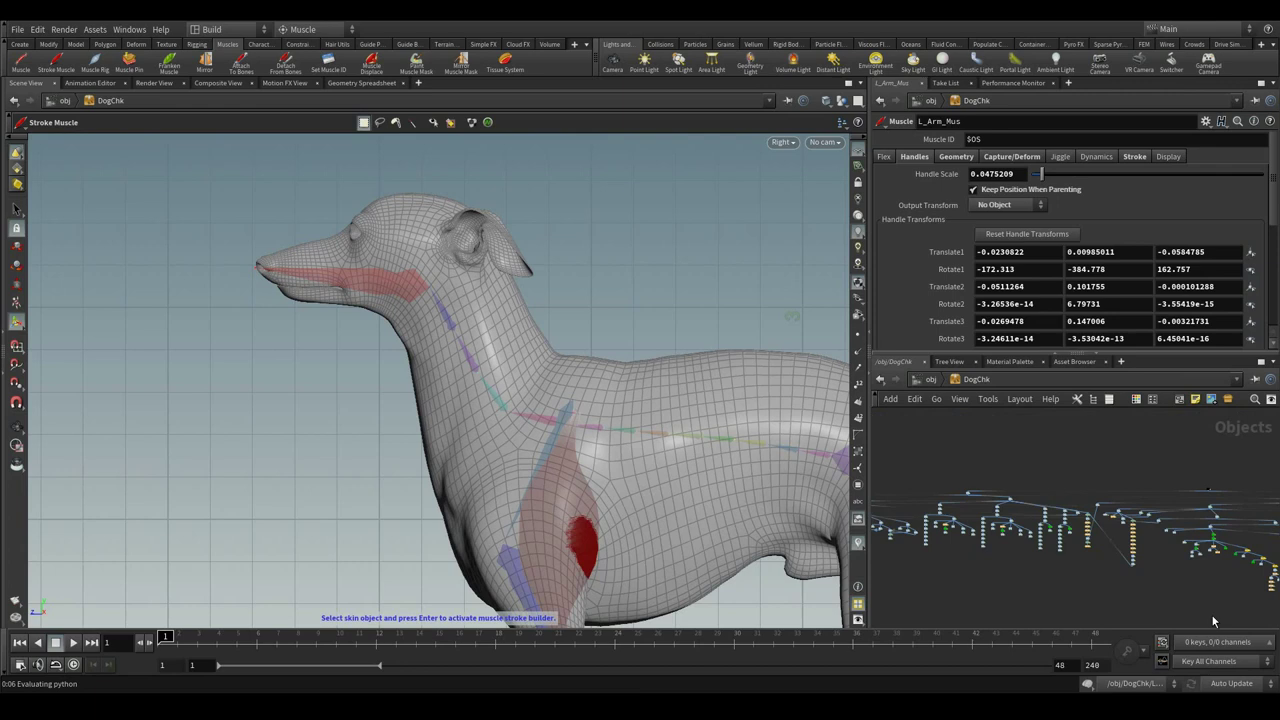
middle_click_drag(1212, 618, 1000, 606)
left_click(1120, 477)
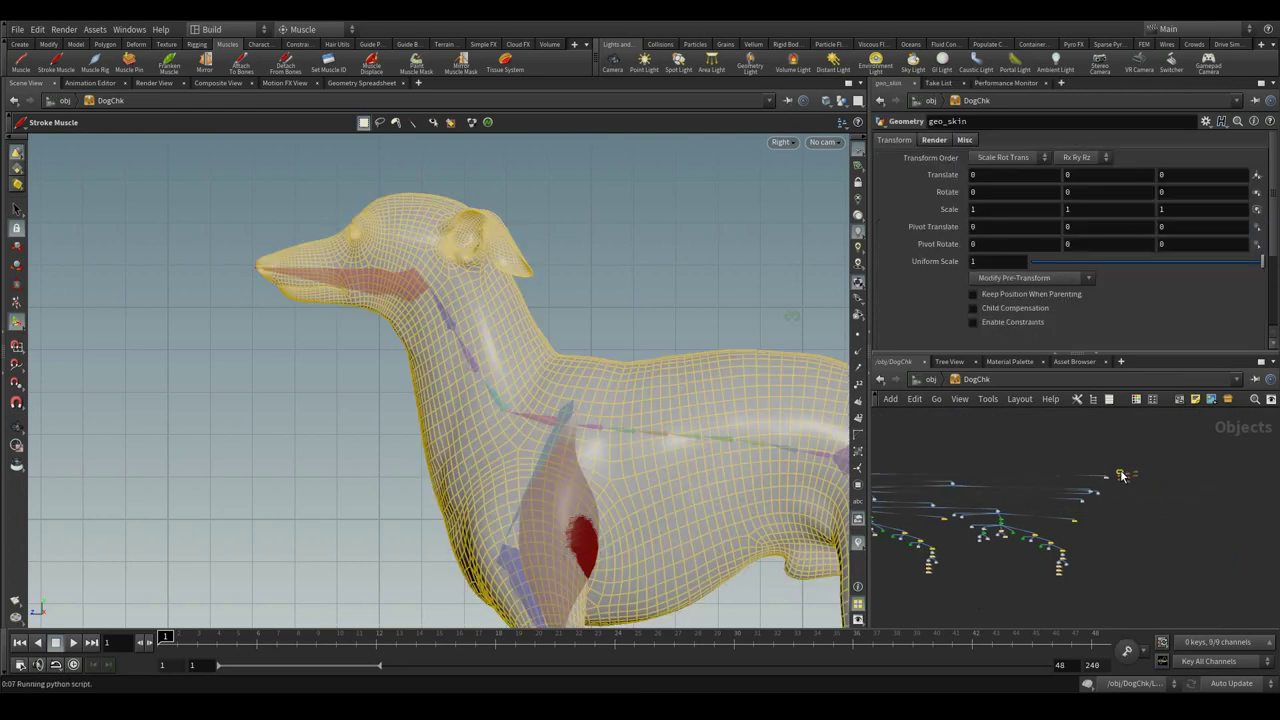
right_click(600, 266)
left_click(644, 297)
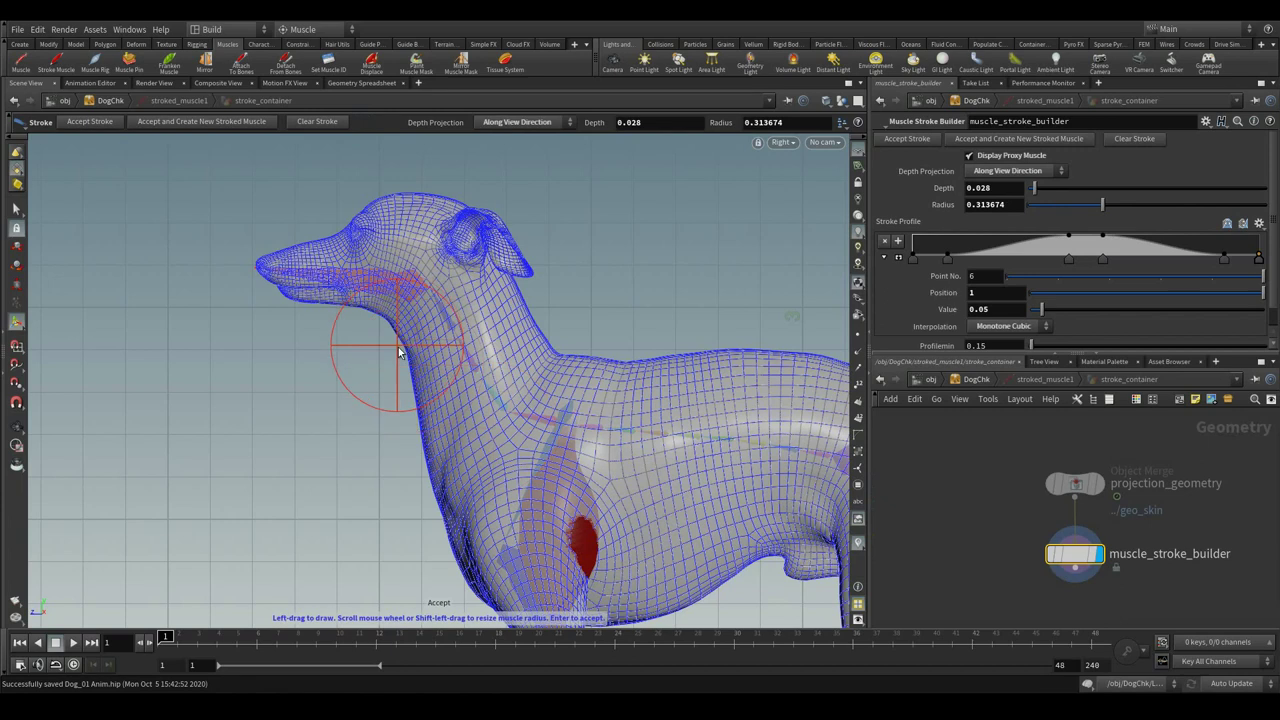
Stroke a muscle down the front of the neck with Along Surface Normal projection and radius about 0.106, placing its node near L_Arm_Mus
left_click_drag(398, 347, 318, 338, "shift")
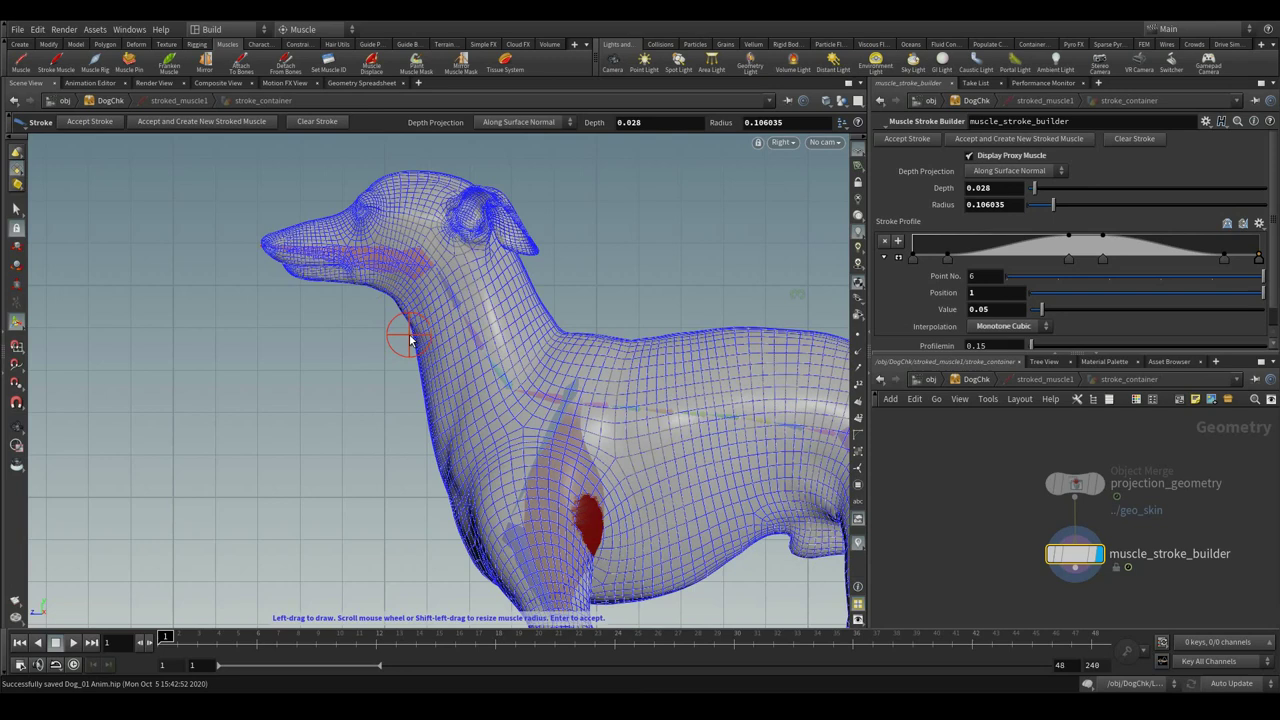
mouse_move(409, 352)
left_mouse_down()
mouse_move(423, 486)
mouse_move(446, 554)
mouse_move(468, 565)
left_mouse_up()
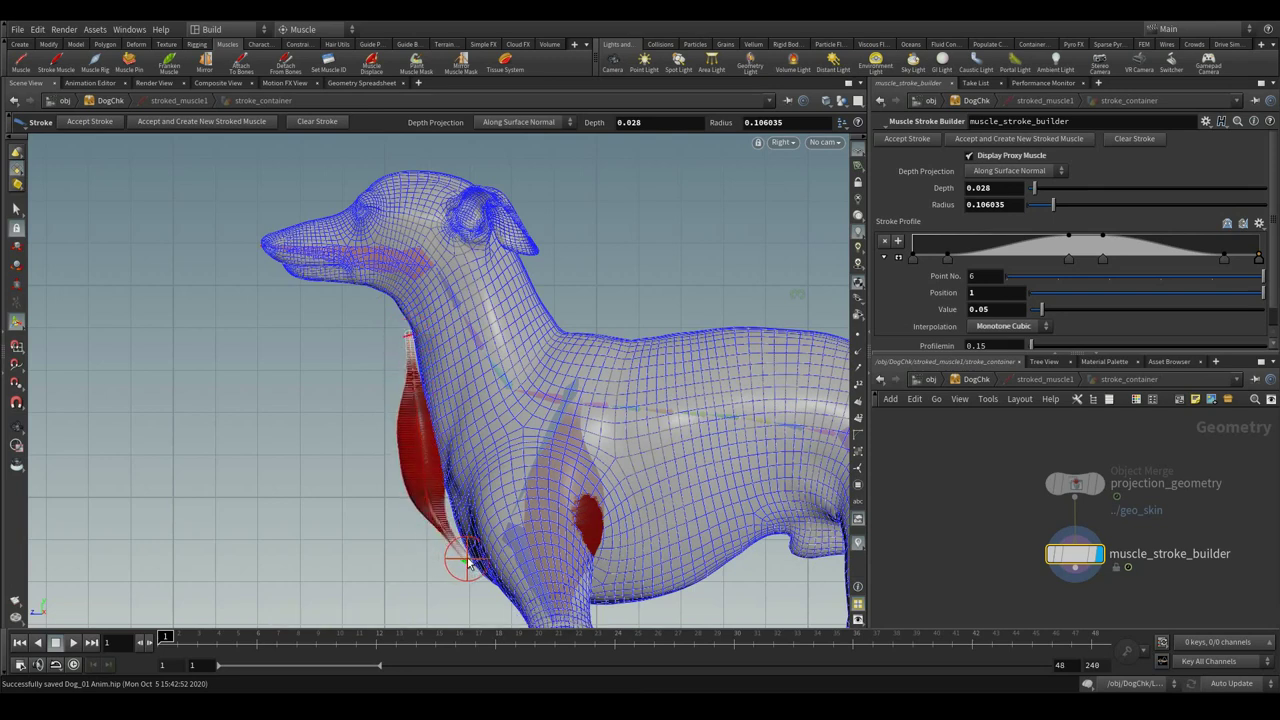
key("Return")
mouse_move(1194, 543)
right_mouse_down()
mouse_move(1065, 509)
mouse_move(1069, 532)
right_mouse_up()
middle_click_drag(1069, 532, 979, 565)
left_click_drag(1071, 570, 1176, 532)
Pose the neck muscle's end handles, raising the upper one towards the jaw and shifting the lower one into the chest
left_click(17, 303)
left_click(410, 335)
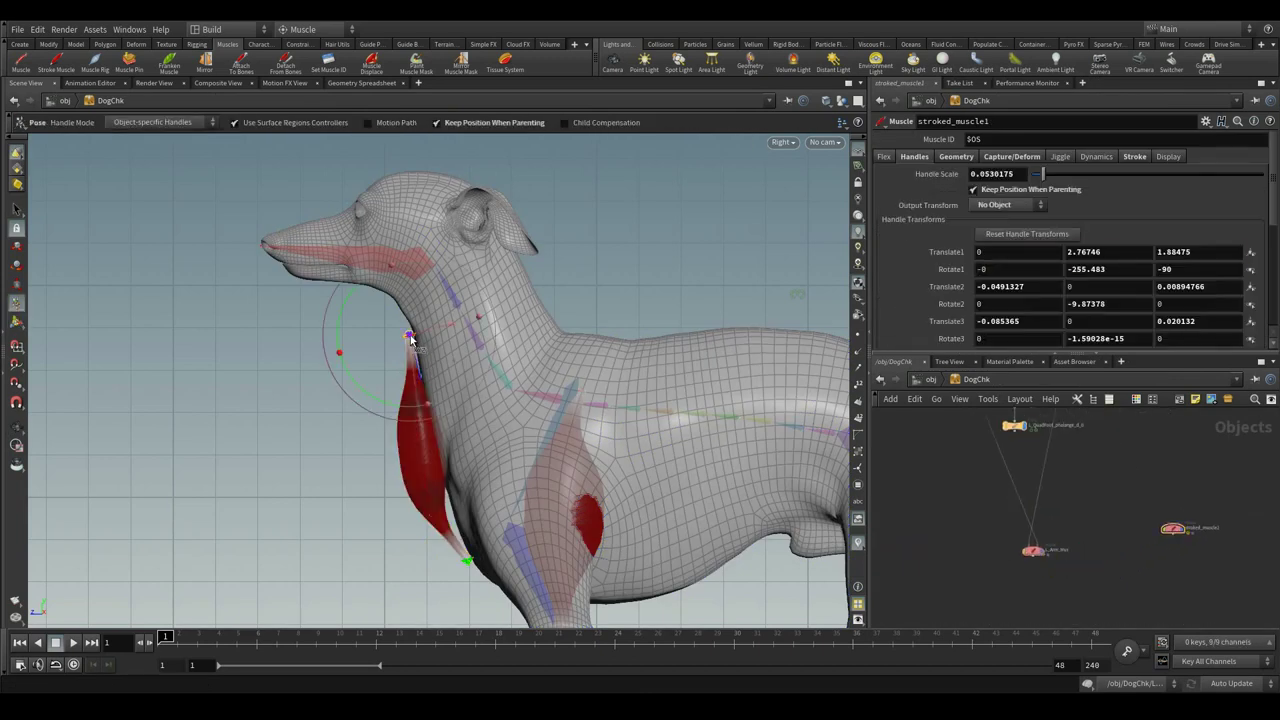
left_click_drag(411, 337, 406, 298)
left_click(469, 561)
left_click_drag(469, 560, 477, 560)
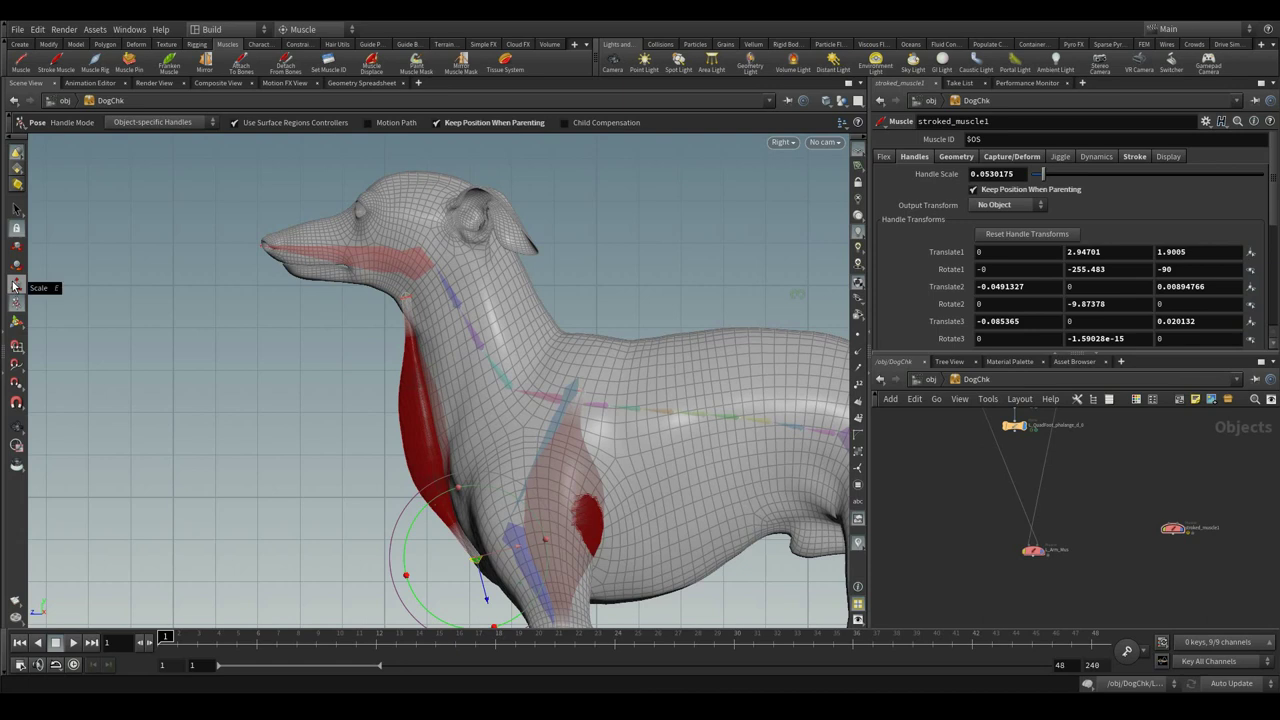
Display the model in wireframe and move the neck muscle's middle handles so its curve follows the throat inside the skin
key("shift+w")
key("s")
right_click_drag(340, 380, 838, 560, "alt")
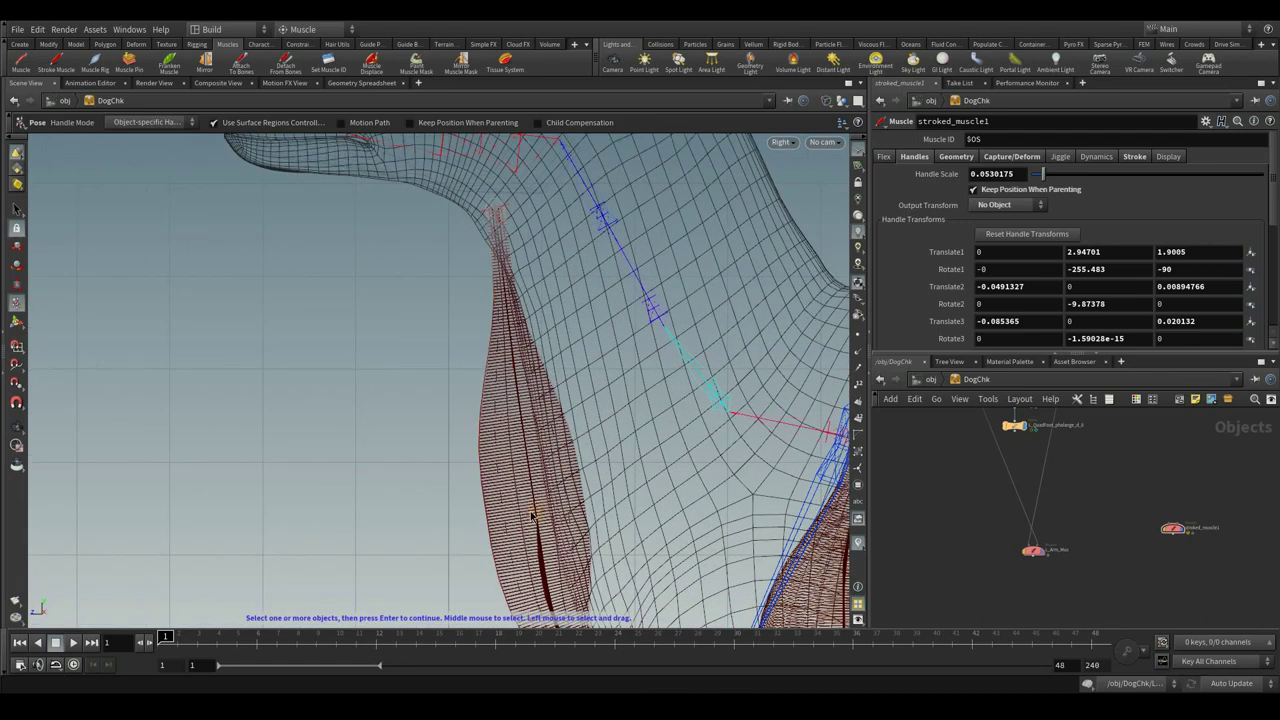
left_click(531, 516)
right_click_drag(531, 516, 194, 431, "alt")
left_click_drag(468, 482, 479, 478)
left_click(451, 389)
left_click_drag(451, 389, 454, 363)
middle_click_drag(483, 595, 445, 467, "alt")
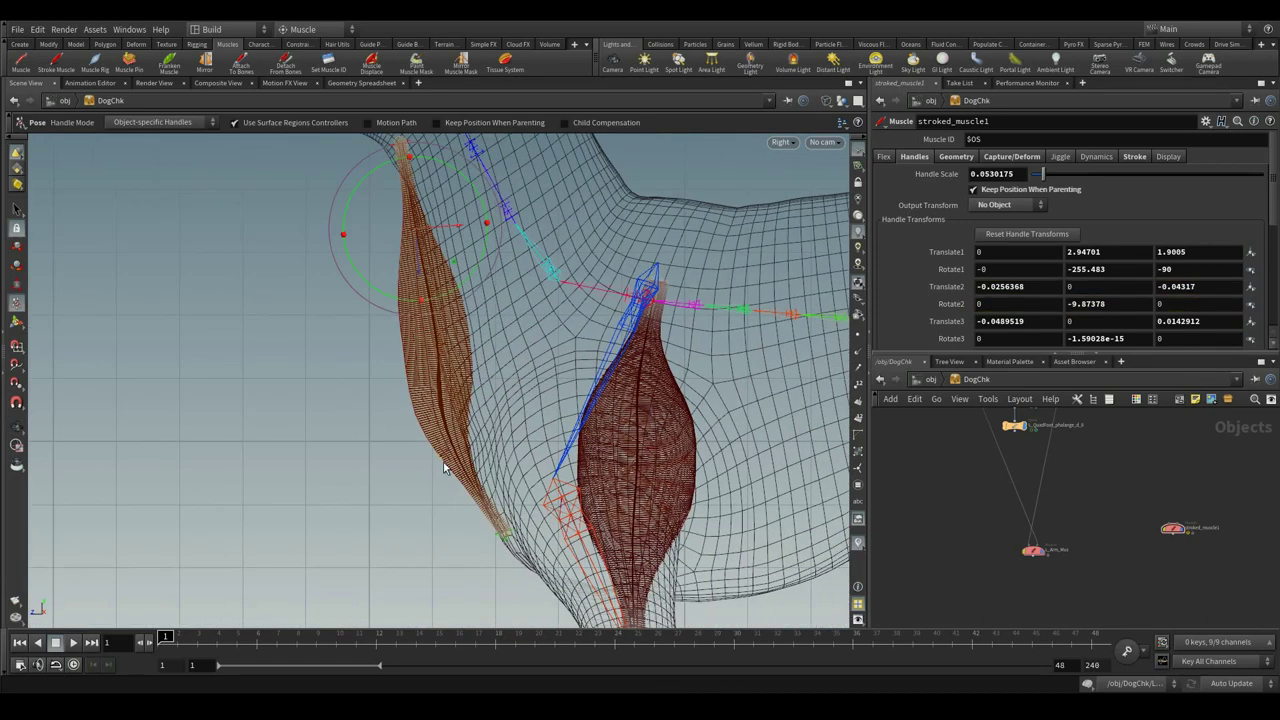
left_click(445, 460)
mouse_move(443, 457)
left_mouse_down()
mouse_move(626, 434)
mouse_move(500, 440)
left_mouse_up()
Examine the neck muscle against the skin and bones from several perspective angles
key("space+1")
scroll(1068, 535, "down", 3)
left_click_drag(1103, 531, 1104, 463)
left_click_drag(620, 475, 455, 500, "alt")
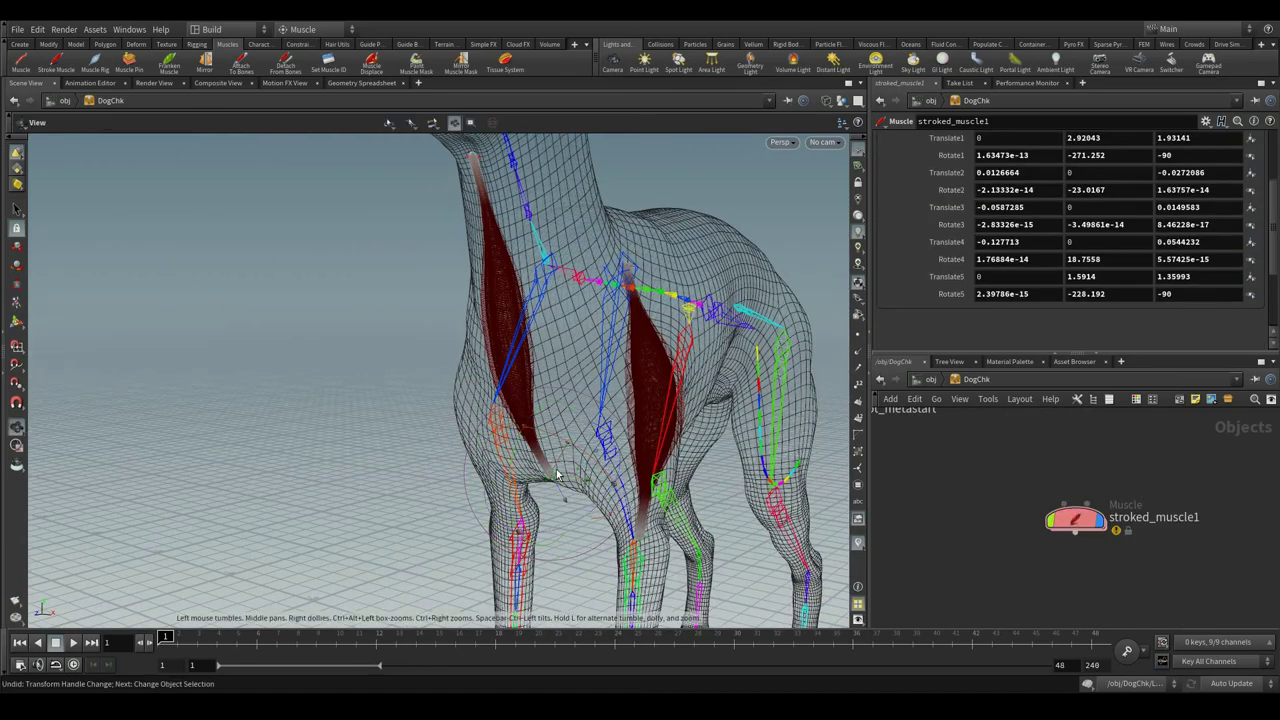
right_click_drag(1116, 570, 1062, 597)
mouse_move(1034, 551)
middle_mouse_down()
mouse_move(1014, 554)
mouse_move(1014, 538)
middle_mouse_up()
left_click(1079, 543)
left_click_drag(600, 486, 525, 505, "alt")
Move the stroked_muscle1 node below the QuadHead_Head_bone node in the network
middle_click_drag(1063, 505, 913, 517)
scroll(1115, 551, "up", 2)
left_click(1115, 551)
scroll(1120, 548, "down", 5)
left_click_drag(911, 516, 1196, 504)
scroll(1194, 503, "up", 6)
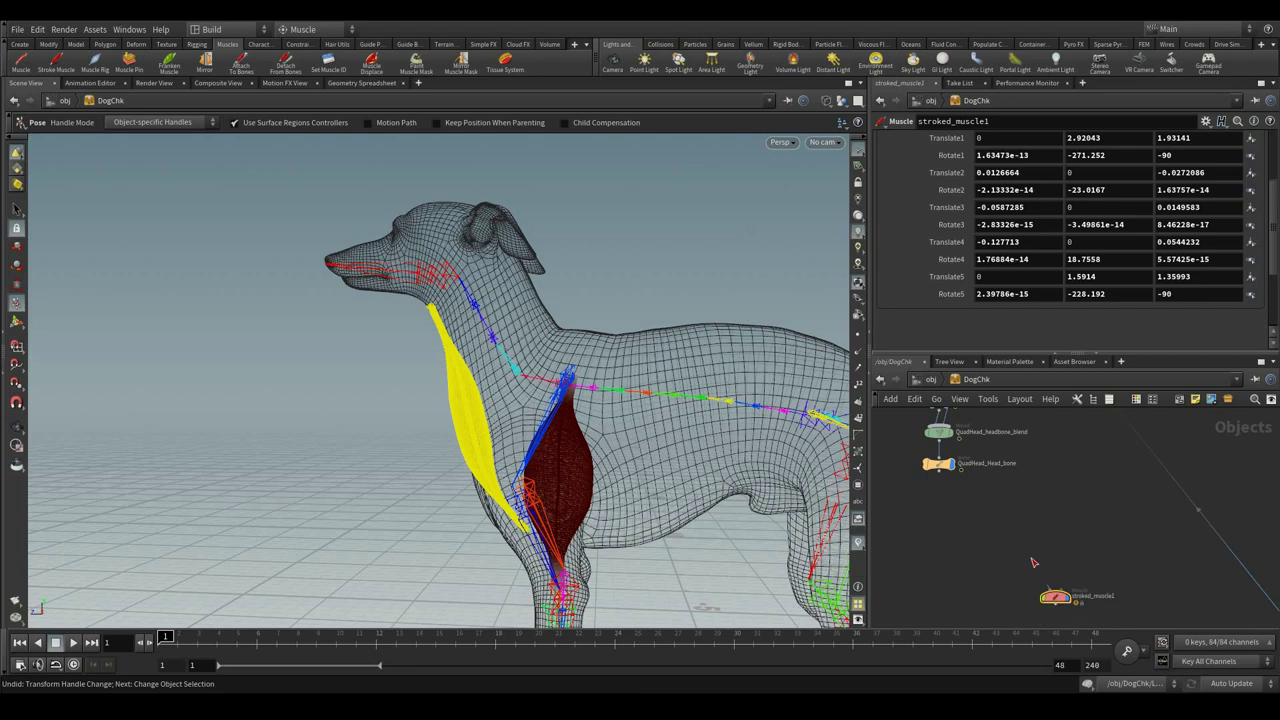
Wire QuadHead_Head_bone to the neck muscle's start anchor and Spine_Spine_bone_7 to its end anchor
left_click_drag(1050, 594, 938, 471)
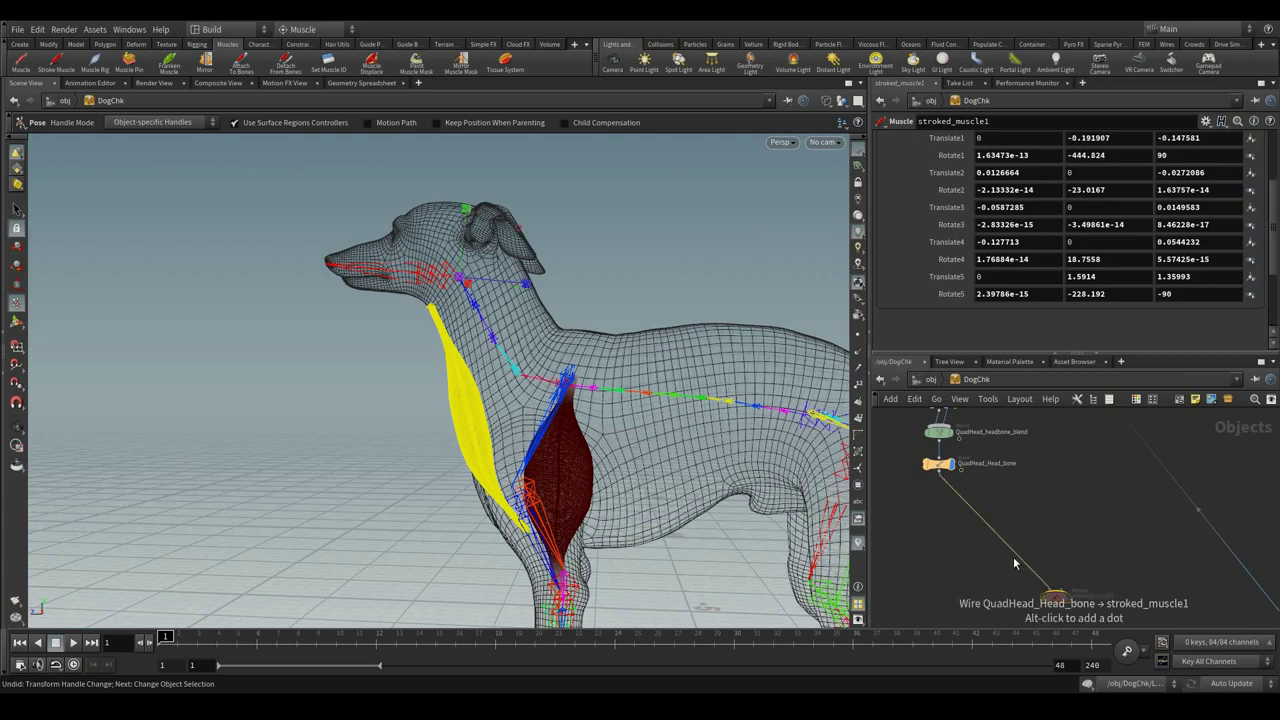
middle_click_drag(1087, 538, 946, 506)
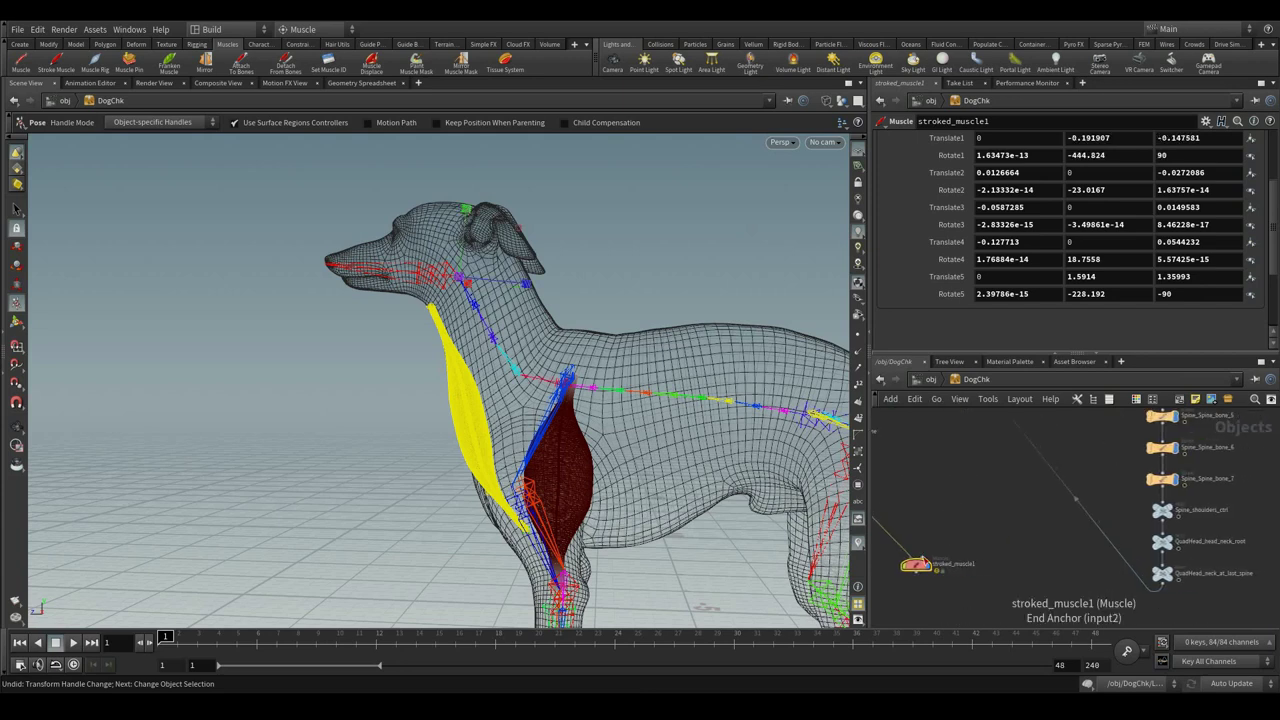
left_click_drag(921, 557, 1161, 497)
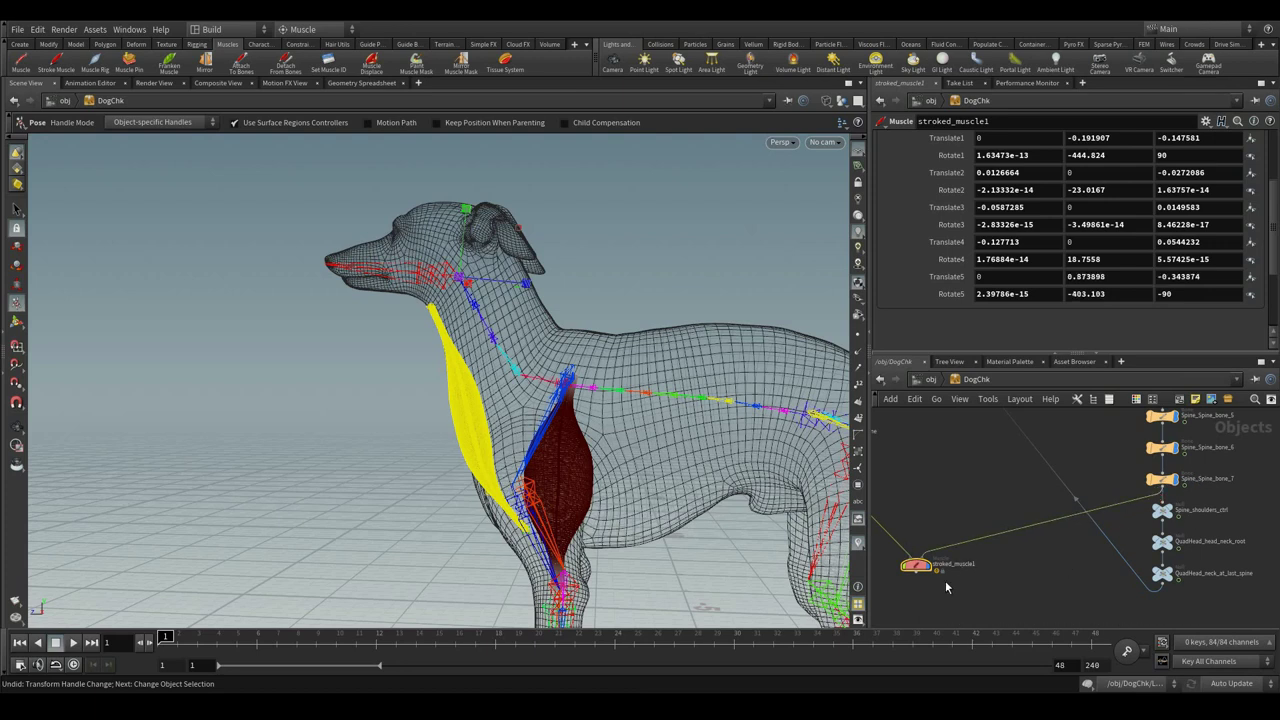
Scrub the animation back to frame 1 to check how the neck muscle follows the rig
left_click_drag(360, 451, 197, 605)
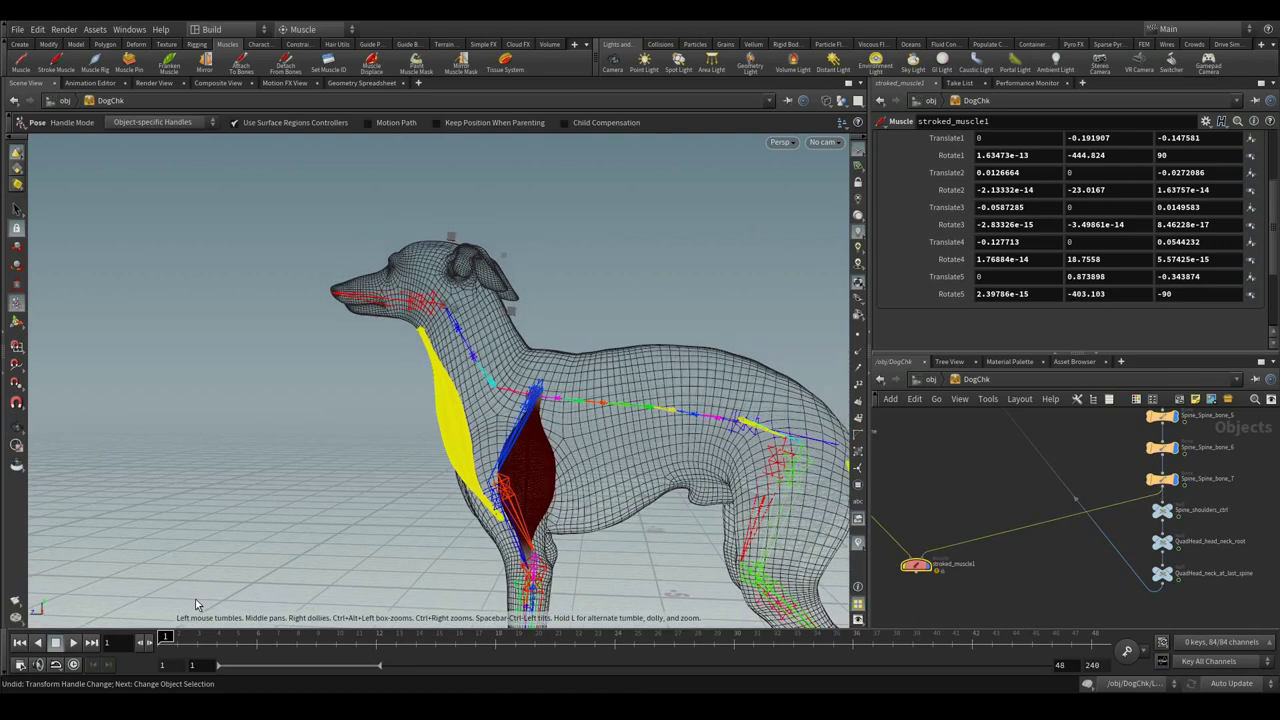
mouse_move(383, 644)
left_mouse_down()
mouse_move(934, 646)
mouse_move(260, 566)
mouse_move(4, 566)
left_mouse_up()
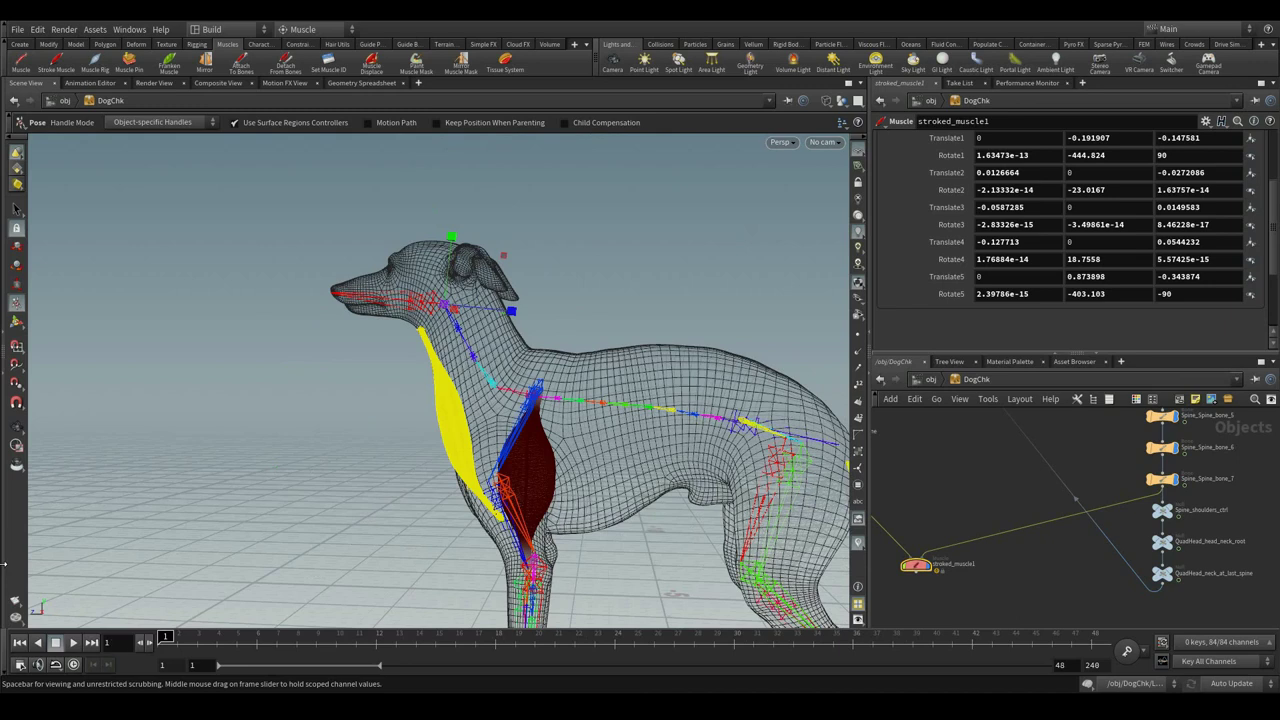
key("space")
right_click_drag(622, 244, 406, 334)
left_click_drag(406, 334, 445, 338)
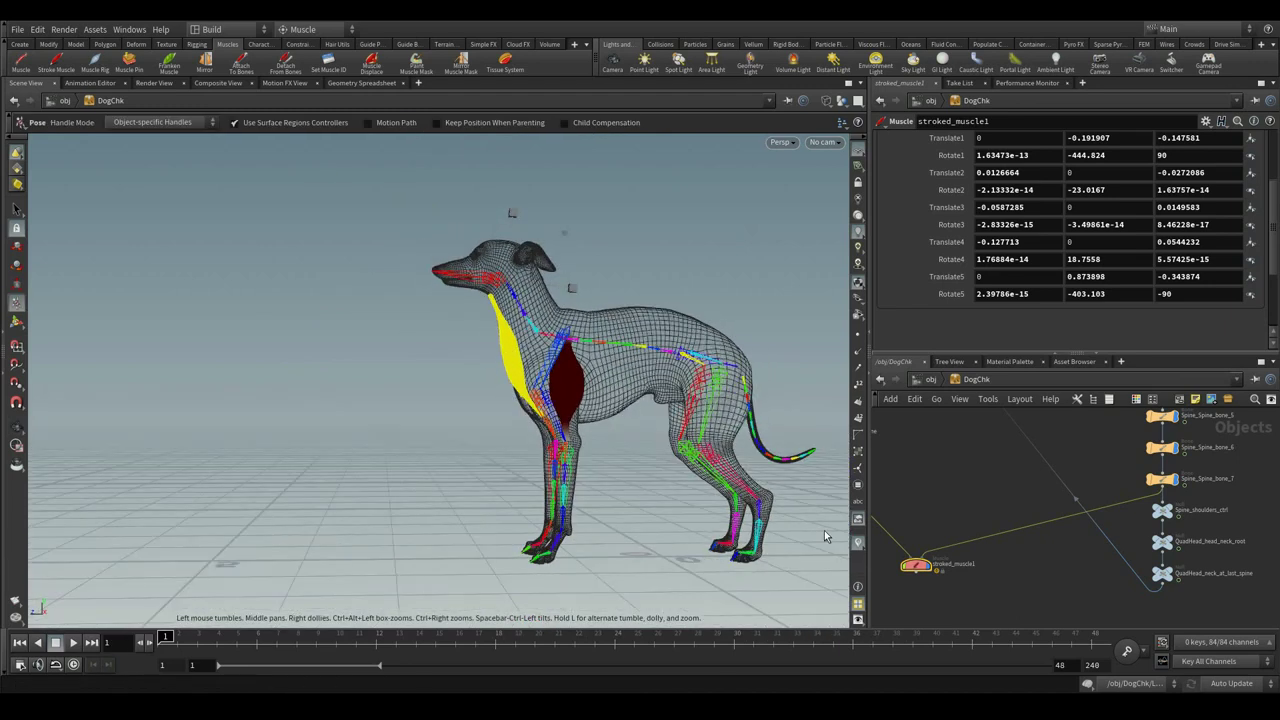
Lay the neck muscle node out beside the L_Arm_Mus node in the network
left_click(1017, 562)
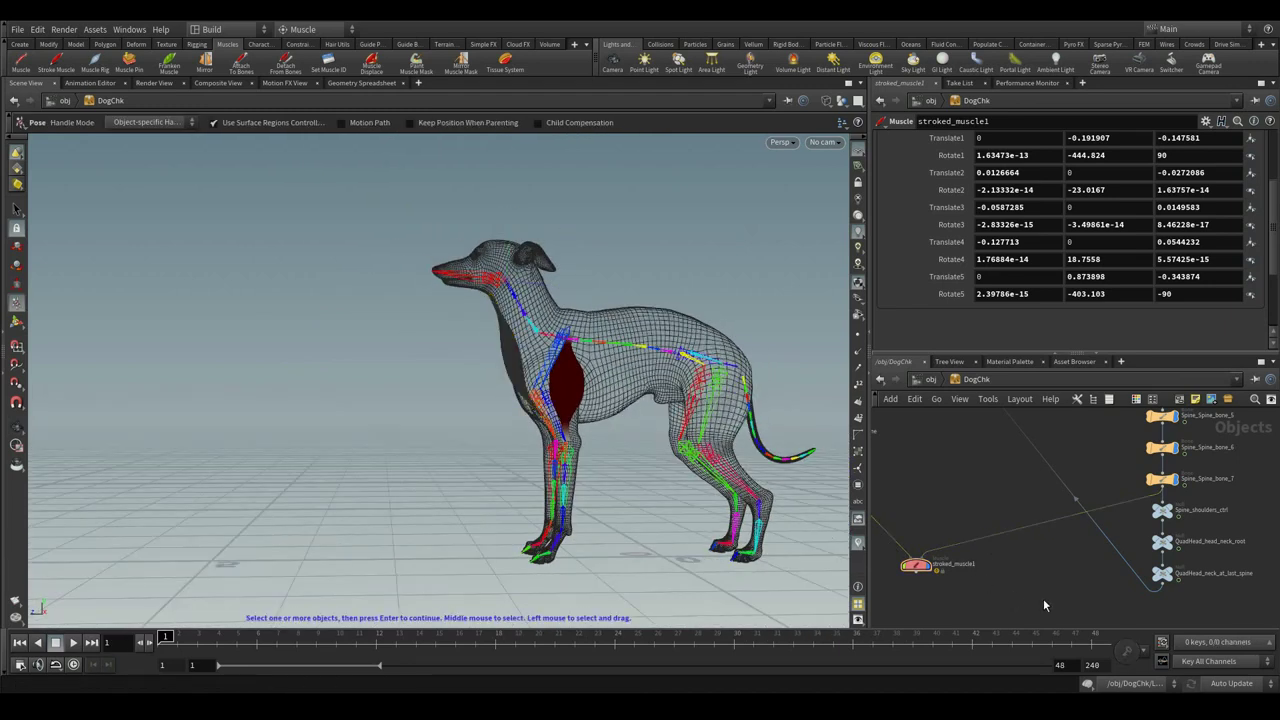
scroll(1043, 605, "down", 5)
key("l")
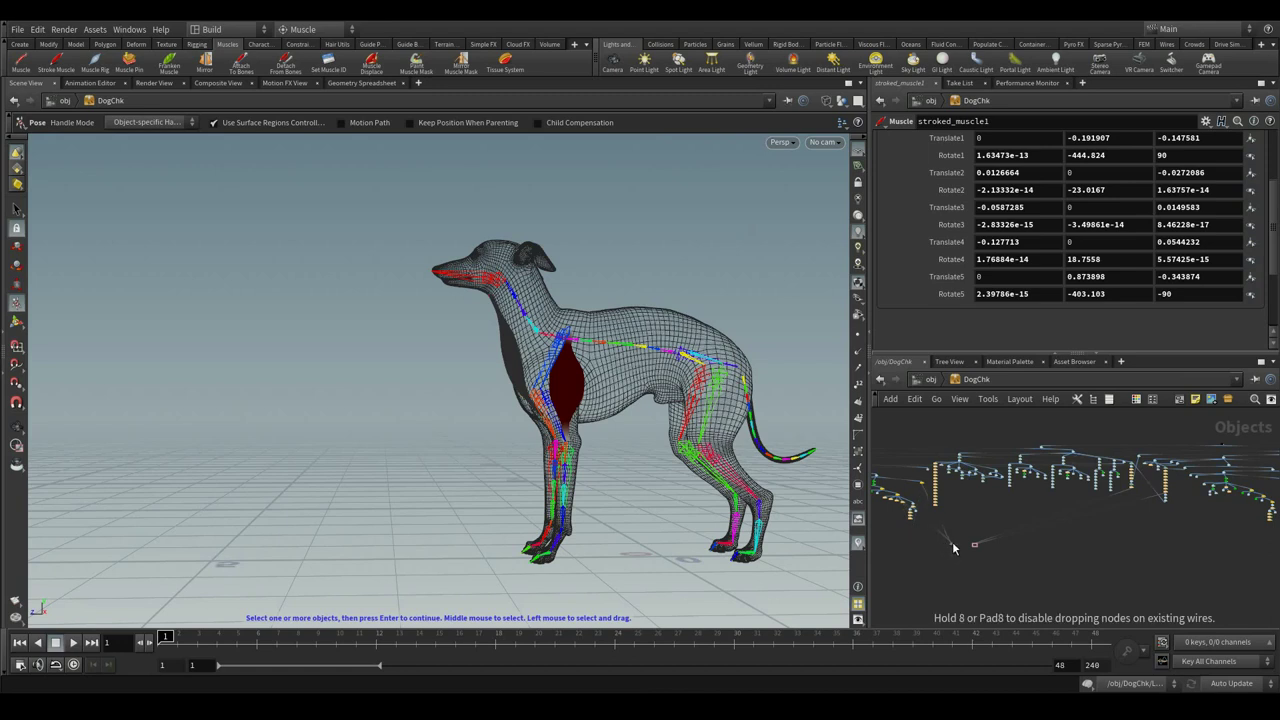
right_click_drag(934, 558, 1170, 610)
middle_click_drag(1090, 500, 1027, 551)
scroll(1070, 556, "up", 2)
scroll(1070, 558, "down", 1)
scroll(1073, 515, "up", 4)
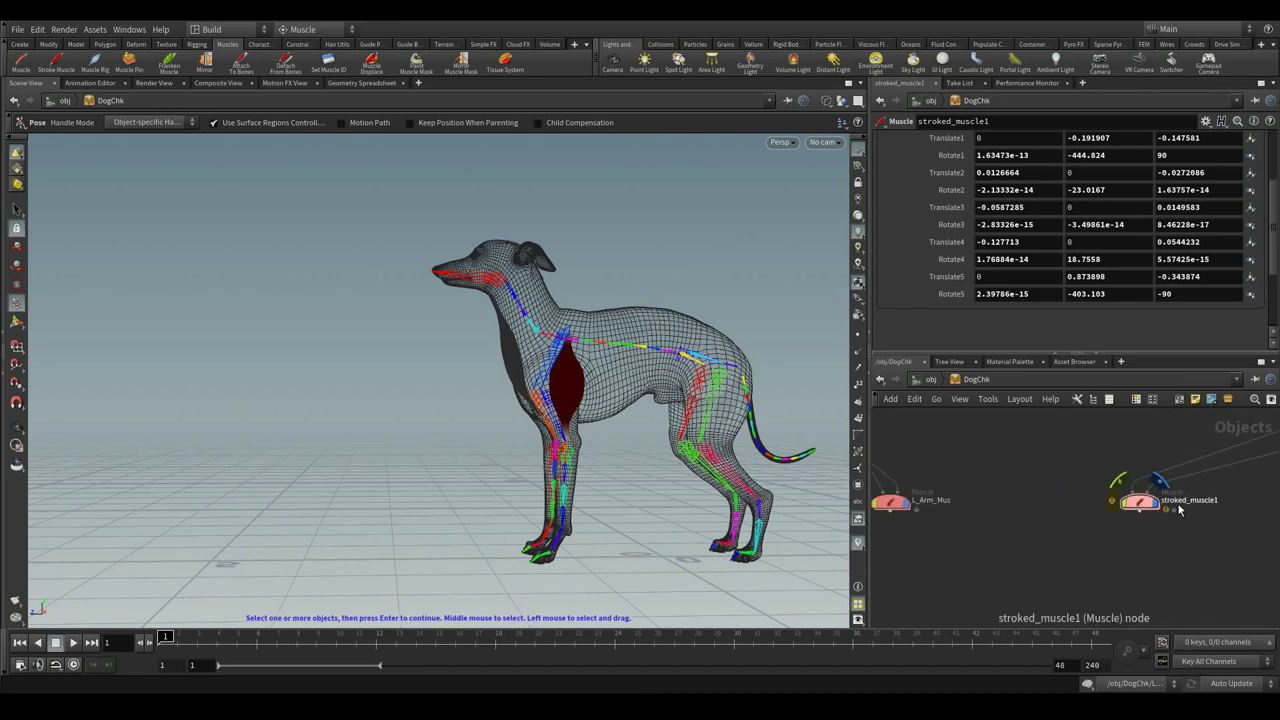
Rename the stroked_muscle1 node as Neck_Mus
double_click(1181, 500)
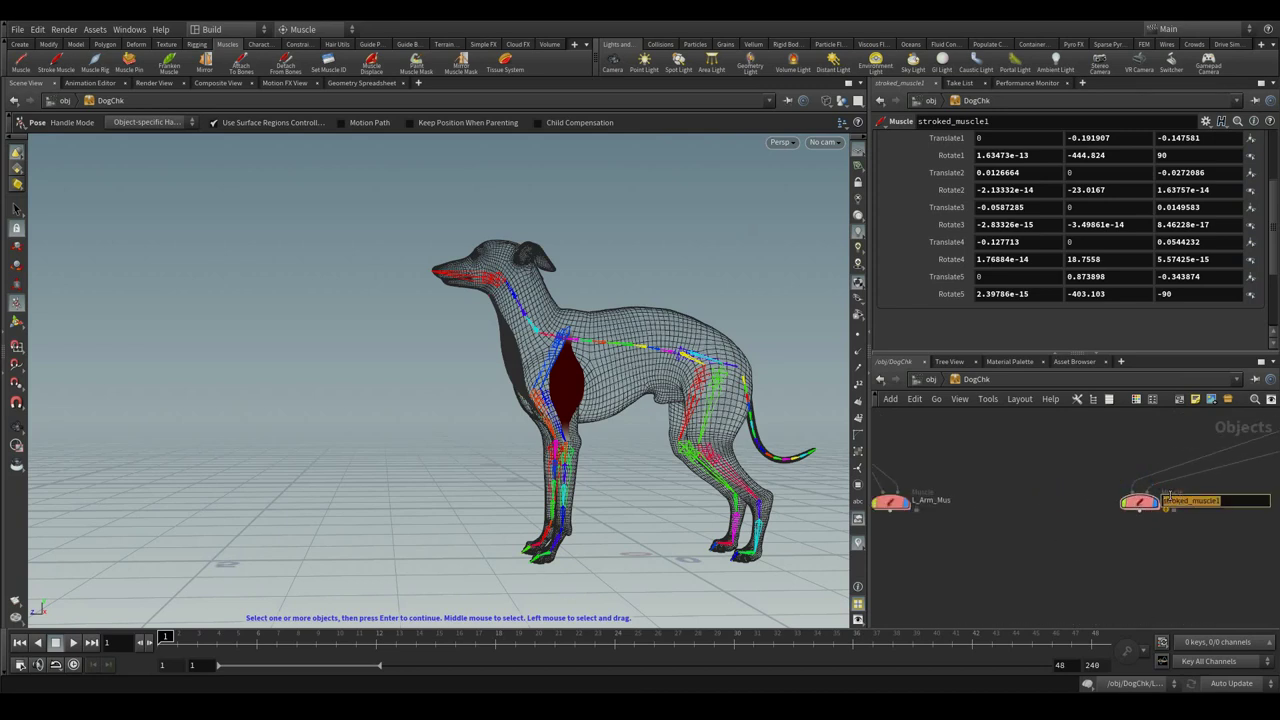
type("Neck_Mus")
key("Return")
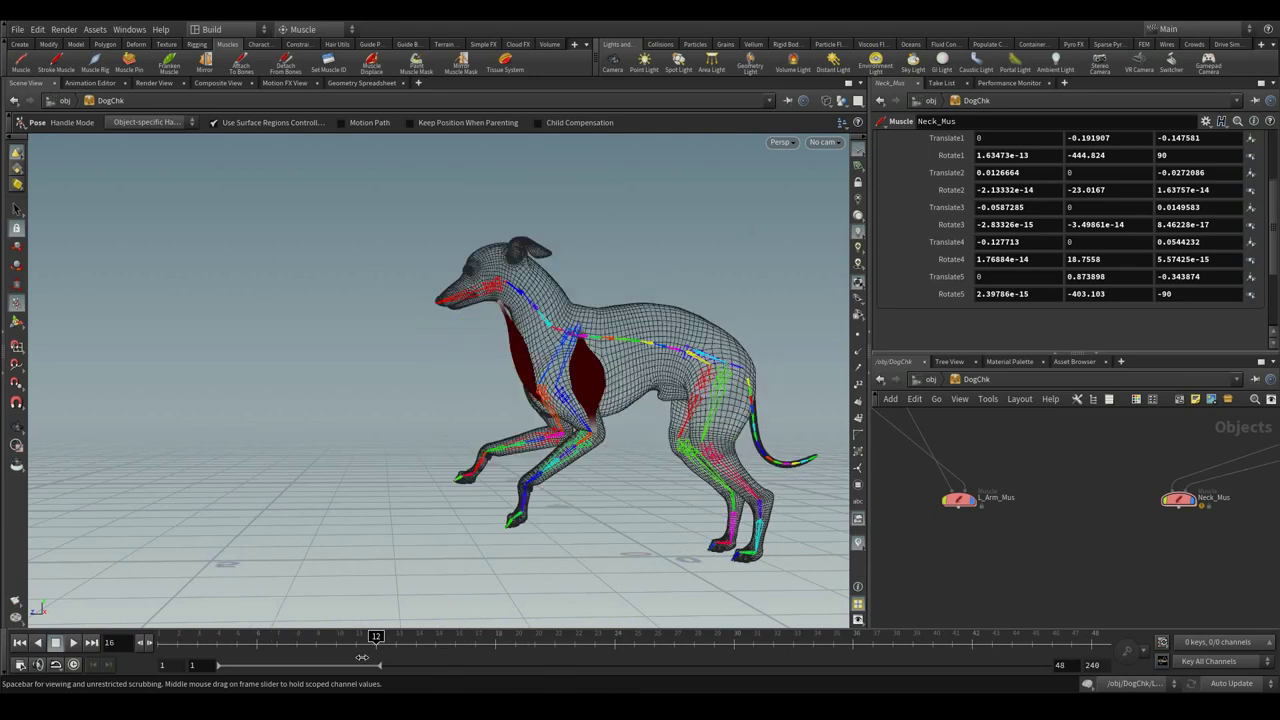
Frame the whole dog at an angle in the perspective view and create a new camera from it at the obj level
key("Escape")
middle_click_drag(530, 292, 424, 296)
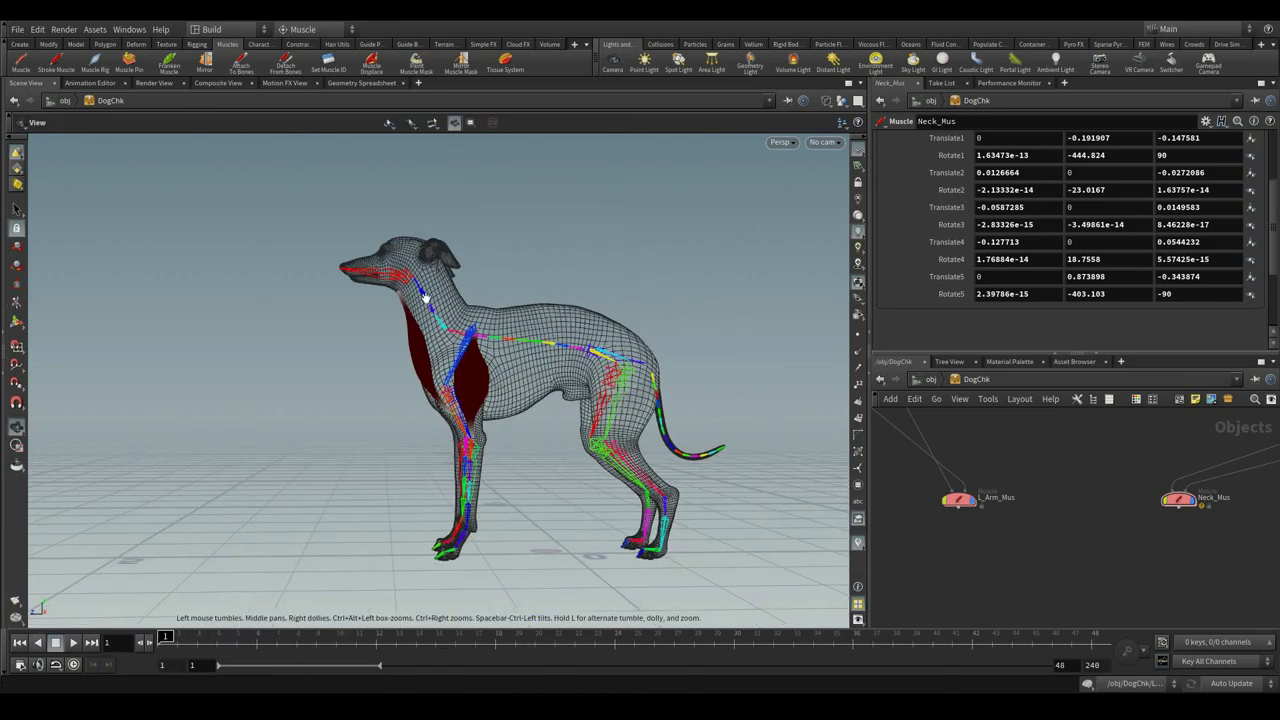
mouse_move(424, 296)
left_mouse_down()
mouse_move(506, 320)
mouse_move(429, 320)
left_mouse_up()
right_click_drag(429, 320, 606, 363)
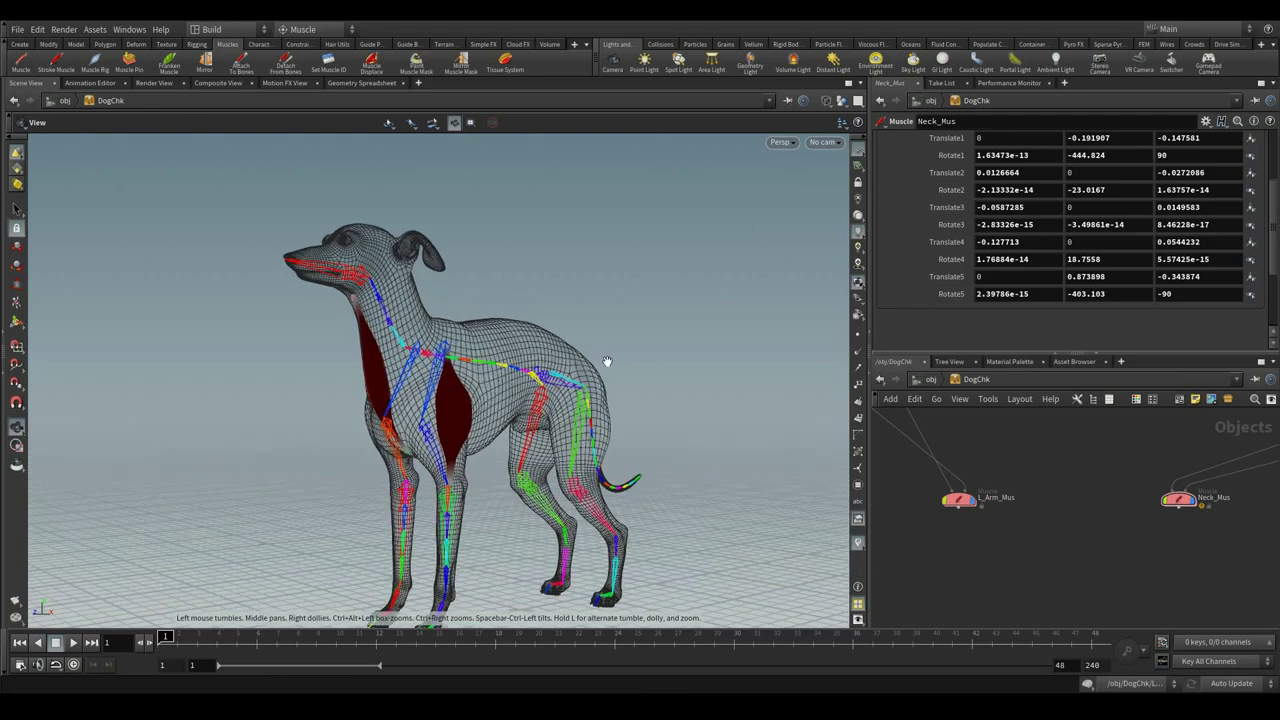
left_click_drag(606, 363, 492, 446)
middle_click_drag(492, 446, 497, 391)
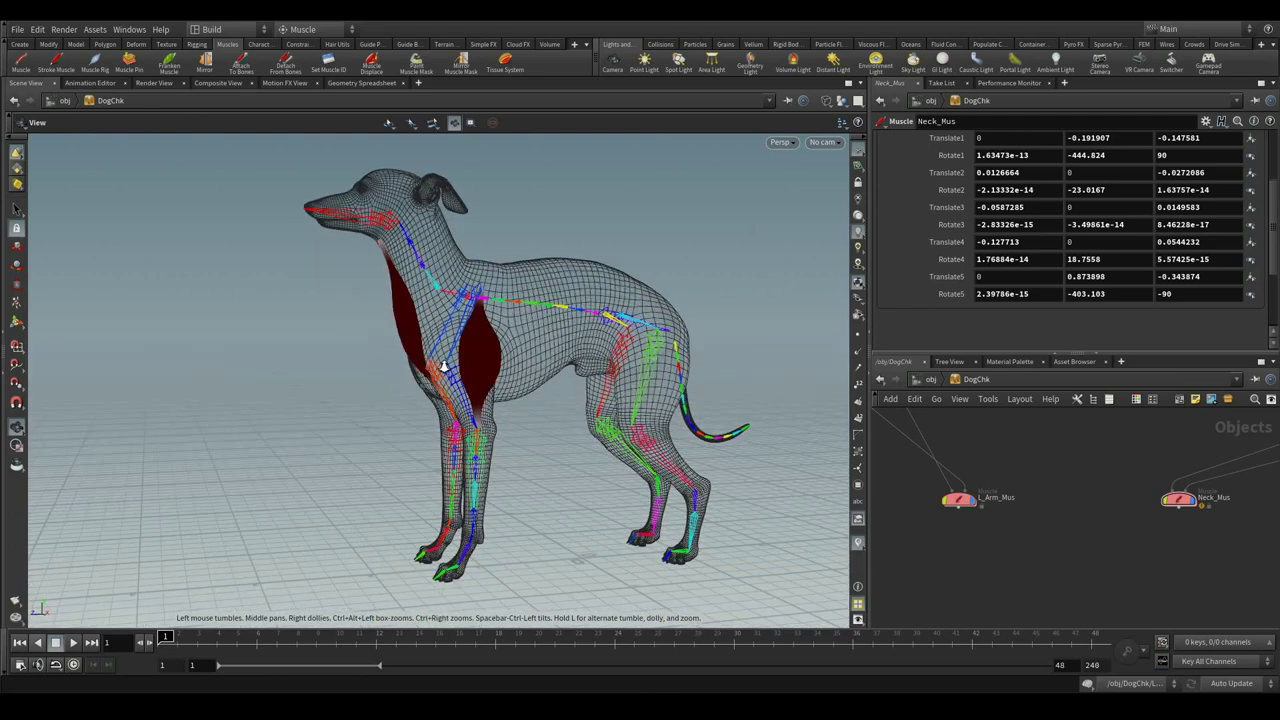
right_click_drag(443, 366, 420, 362)
left_click(929, 380)
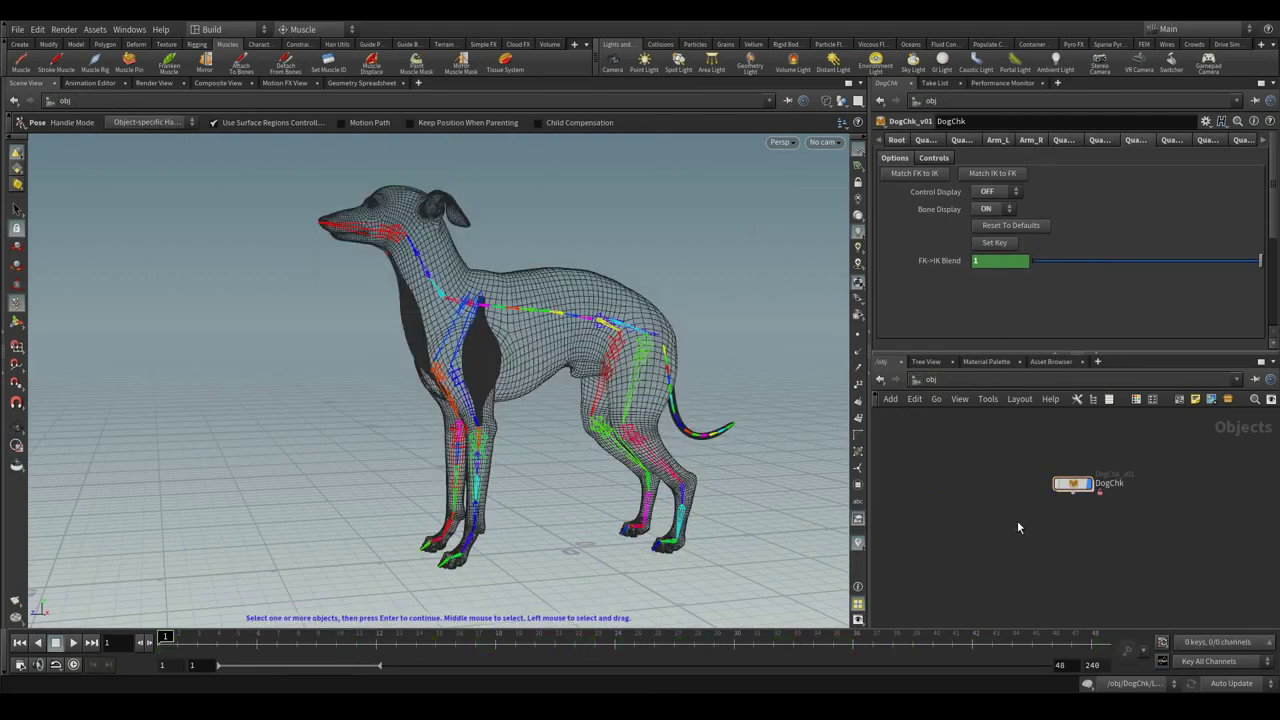
left_click(816, 143)
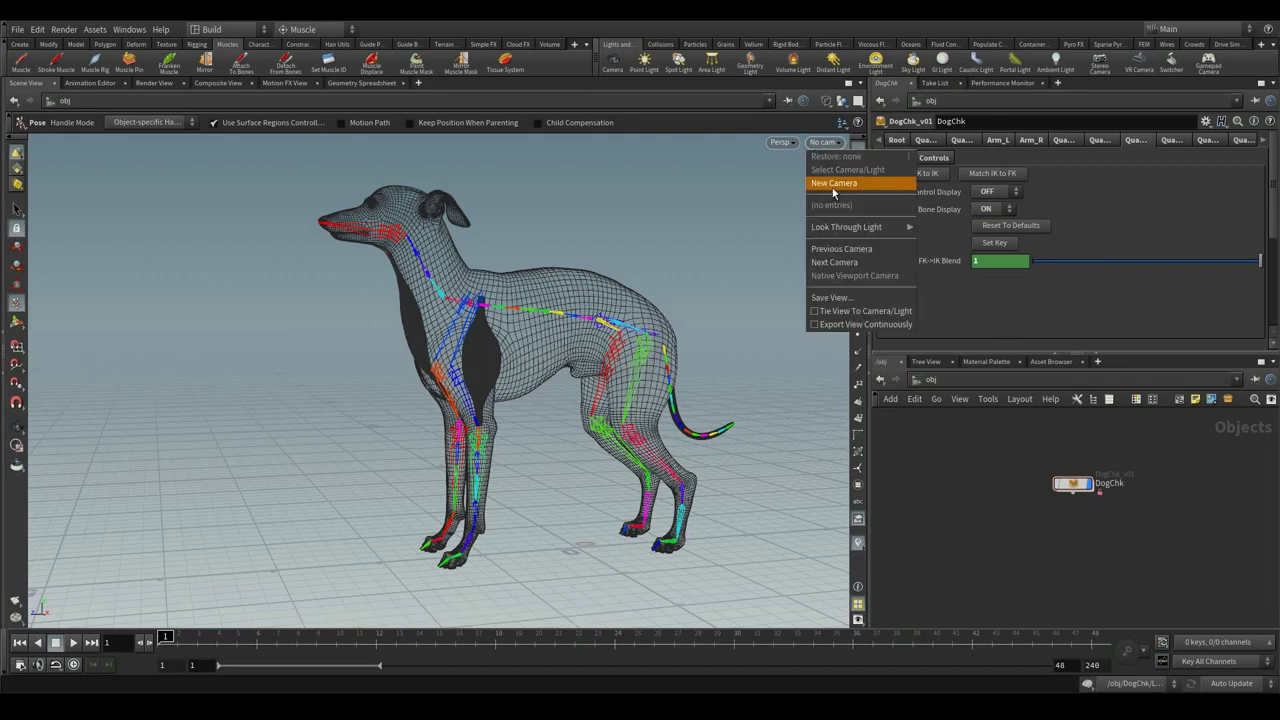
left_click(834, 183)
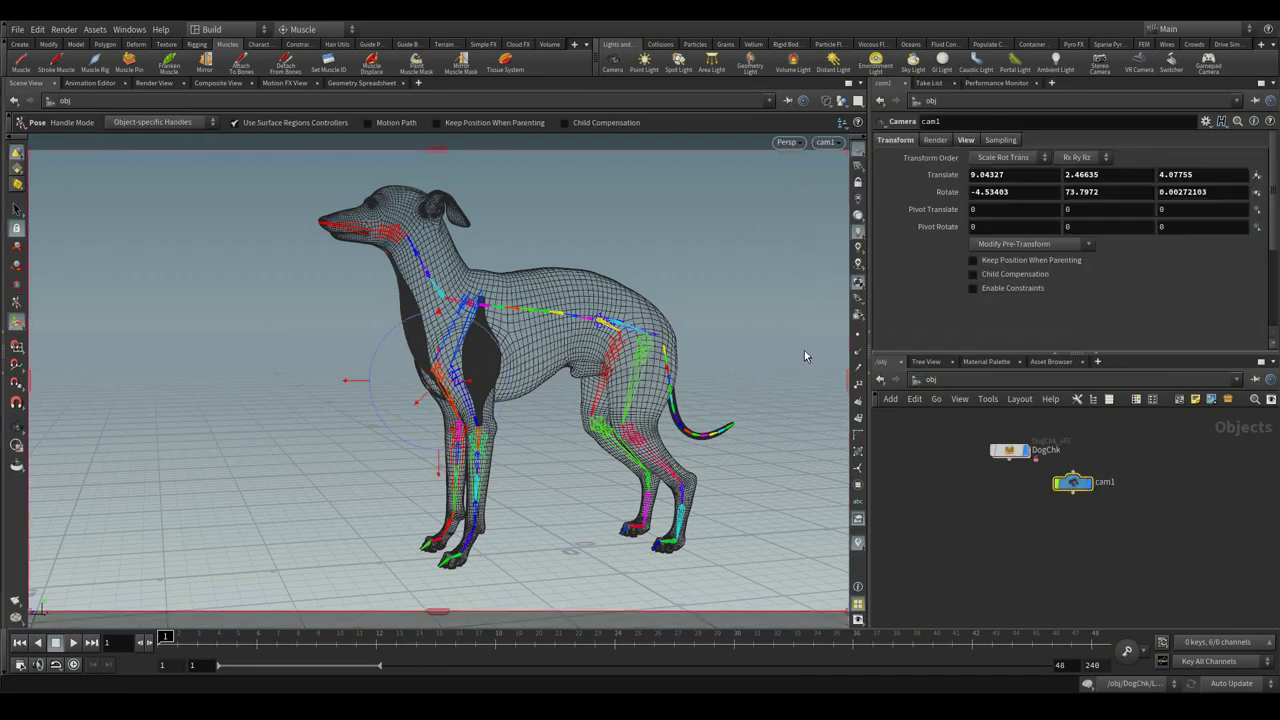
Reframe the dog through the locked camera with more room around it, scrubbing the animation to check the framing
left_click_drag(588, 386, 648, 368, "alt")
middle_click_drag(702, 441, 671, 431, "alt")
right_click_drag(671, 431, 681, 441, "alt")
left_click_drag(683, 440, 499, 481)
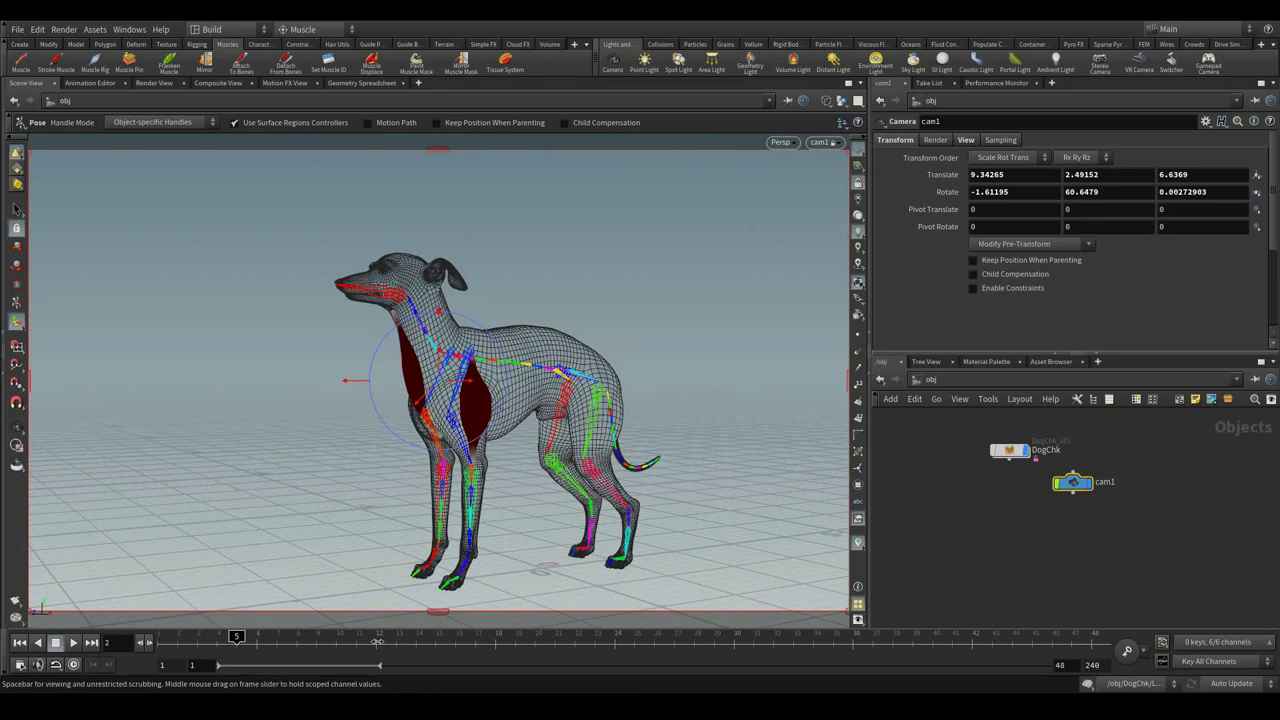
Rename the camera node as PreviewCam and place it beside the DogChk node
double_click(1105, 482)
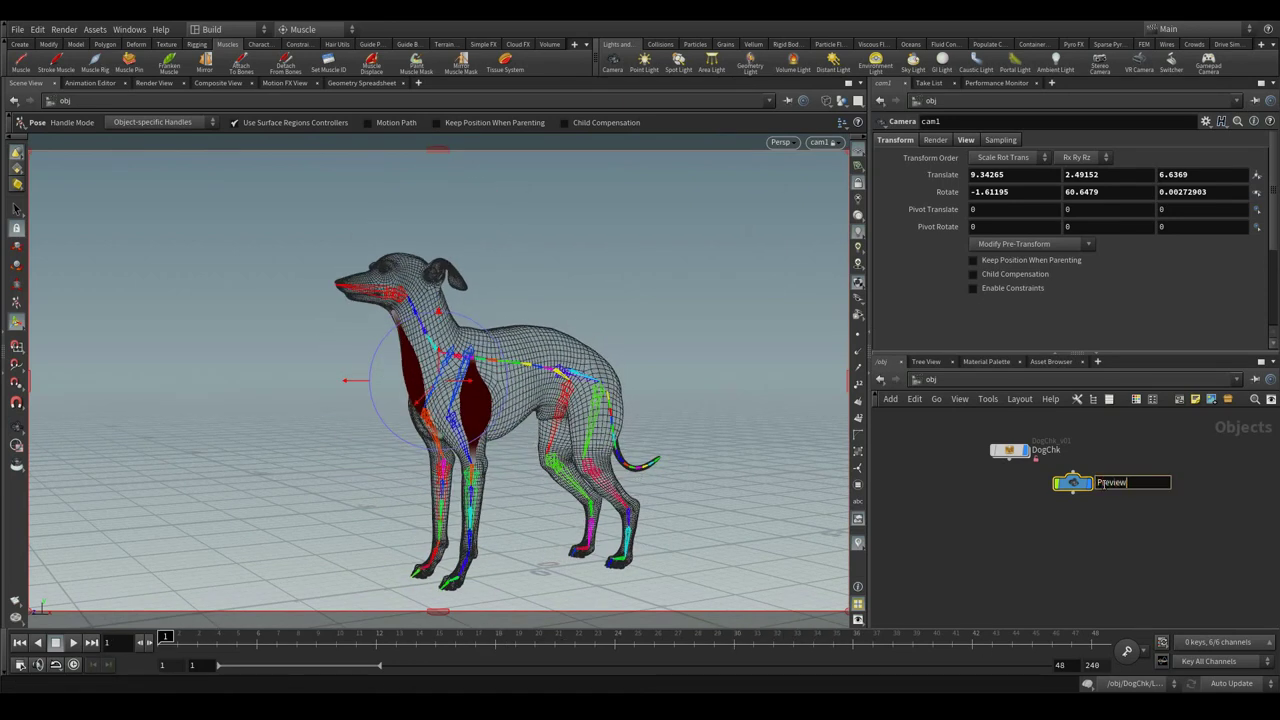
type("PreviewCam")
key("Return")
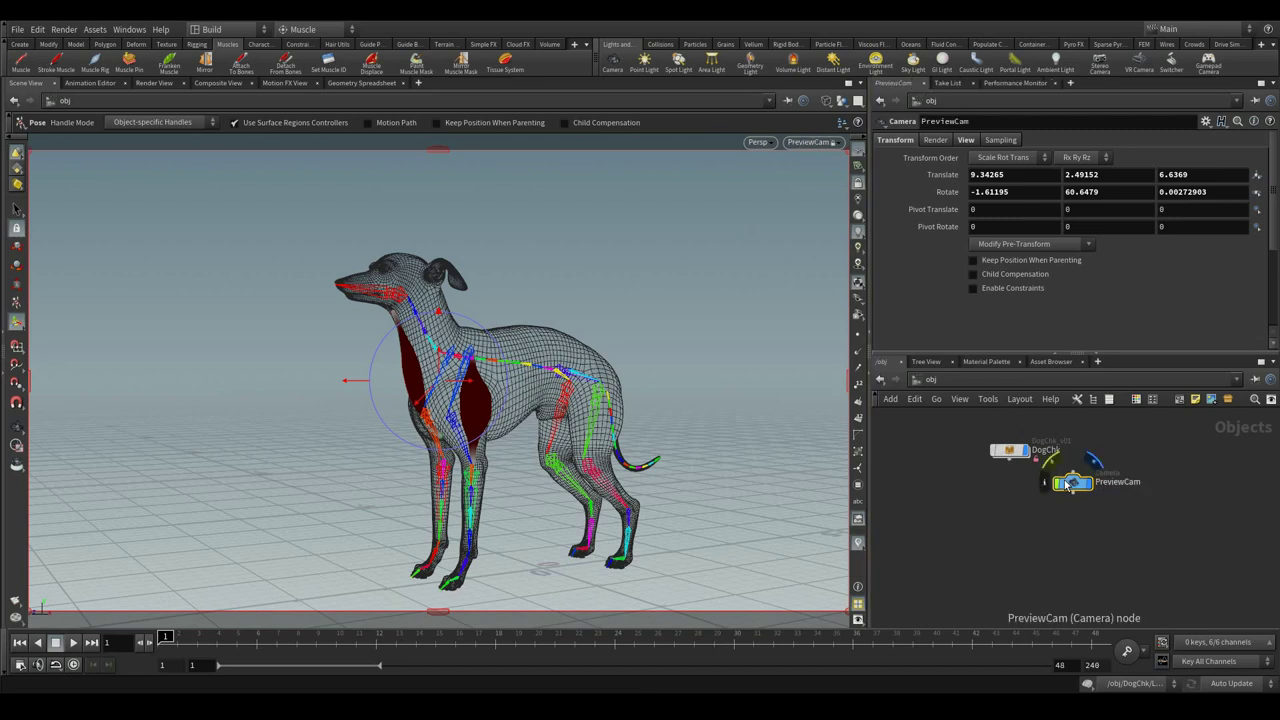
left_click_drag(1073, 483, 1102, 454)
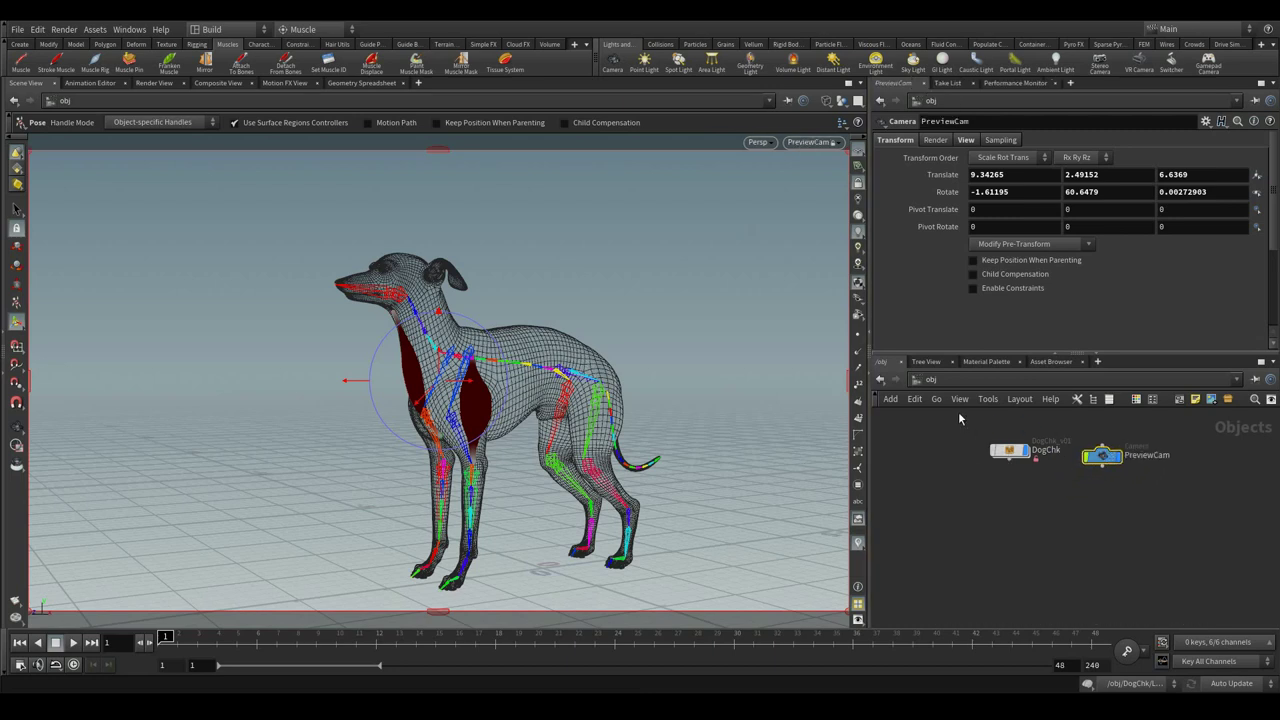